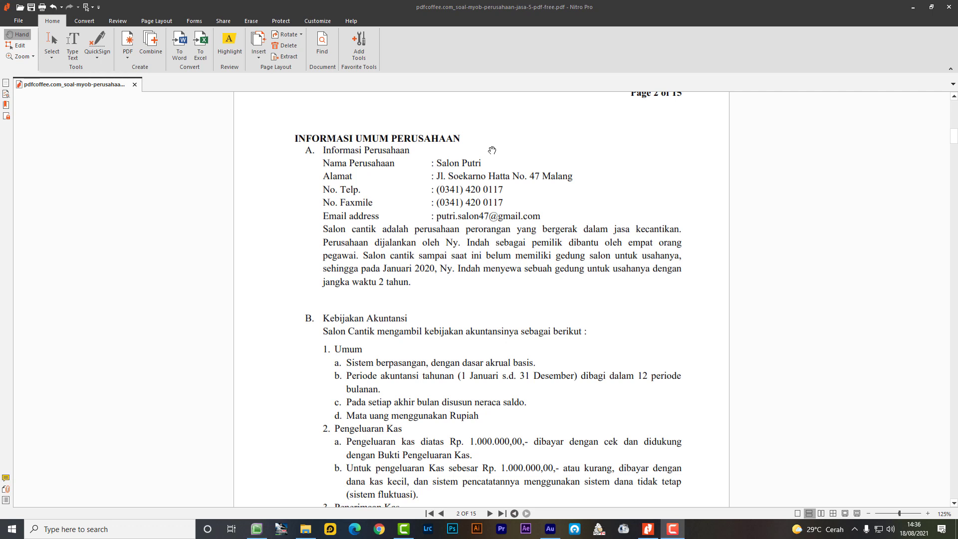
Step: Read the exercise PDF's company information, accounting policies and chart of accounts on pages 2 and 3
{"action": "scroll", "coordinate": [318, 281], "scroll_direction": "down", "scroll_amount": 1}
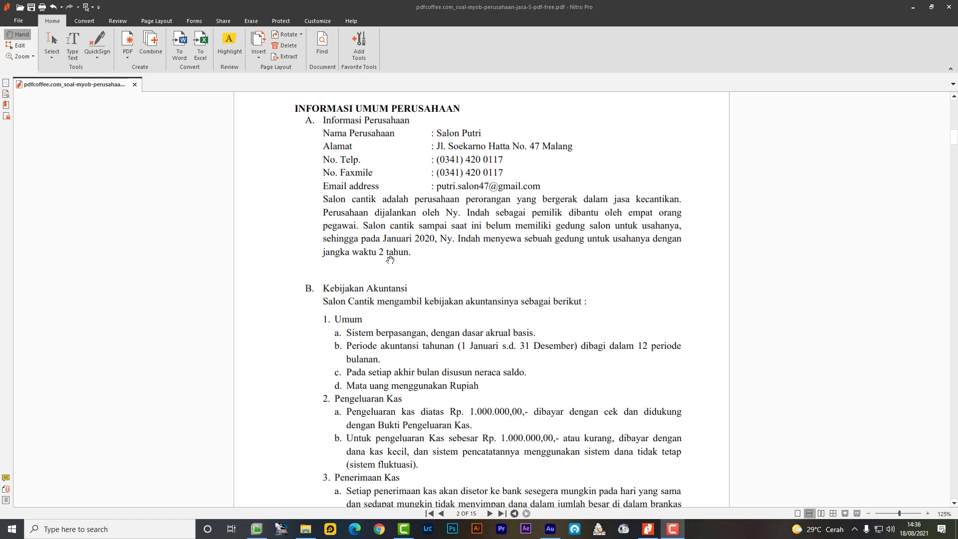
{"action": "scroll", "coordinate": [274, 334], "scroll_direction": "down", "scroll_amount": 4}
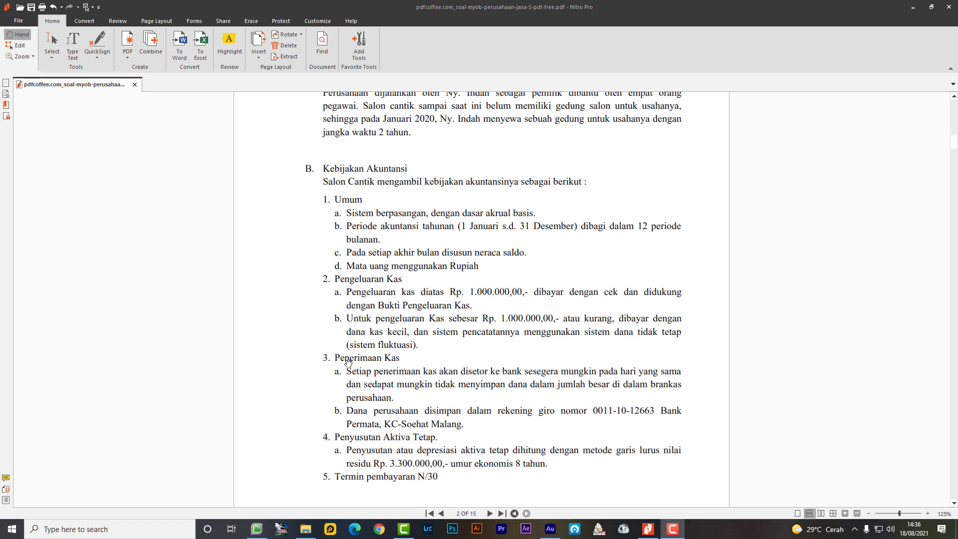
{"action": "scroll", "coordinate": [297, 439], "scroll_direction": "down", "scroll_amount": 1}
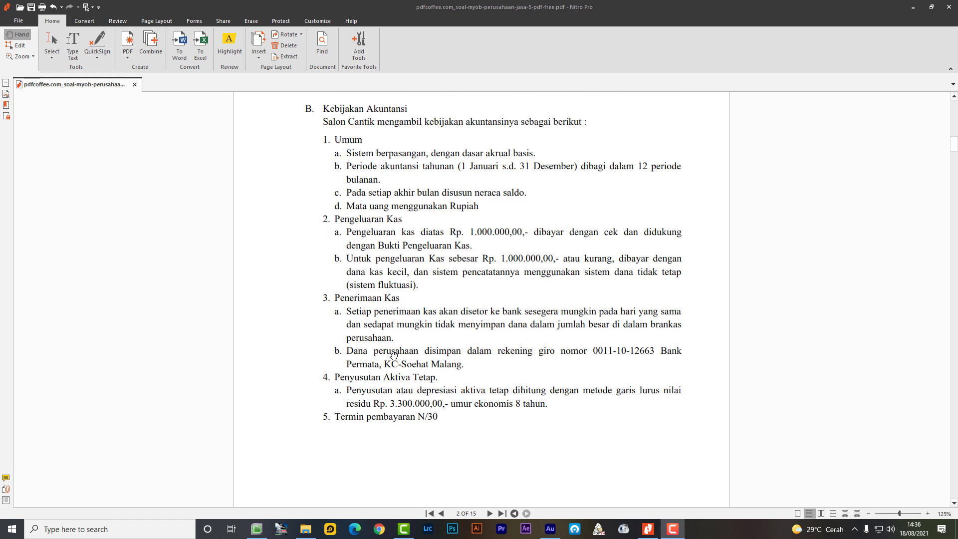
{"action": "scroll", "coordinate": [332, 436], "scroll_direction": "down", "scroll_amount": 1}
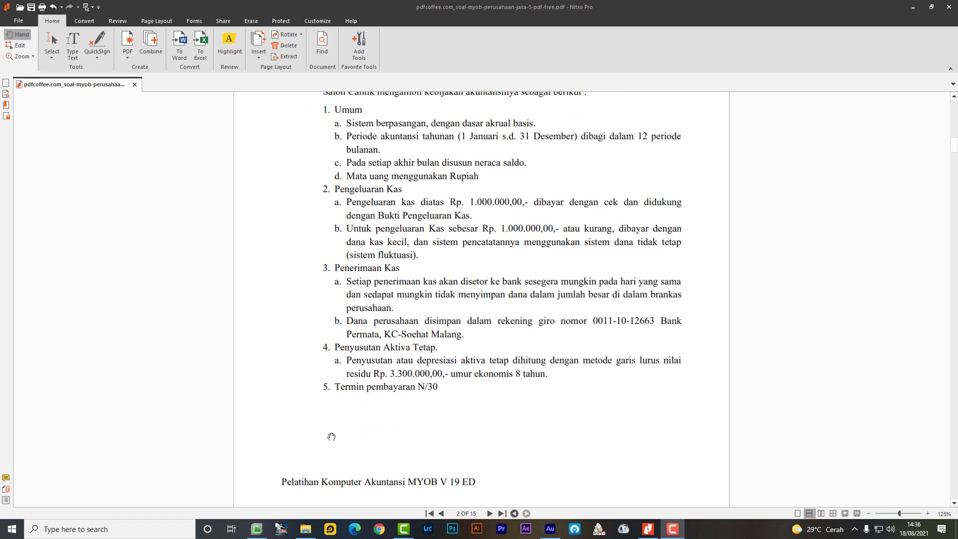
{"action": "scroll", "coordinate": [330, 425], "scroll_direction": "down", "scroll_amount": 5}
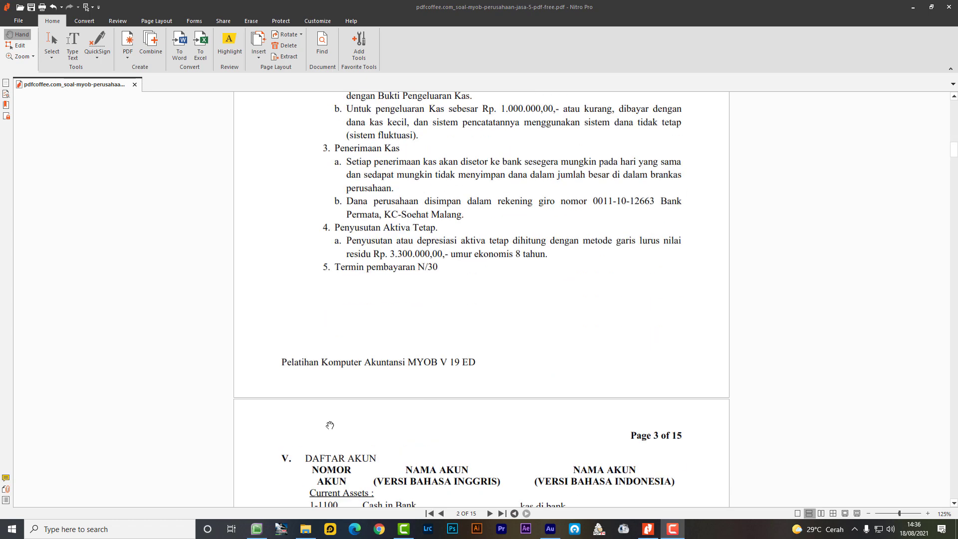
{"action": "scroll", "coordinate": [329, 425], "scroll_direction": "down", "scroll_amount": 1}
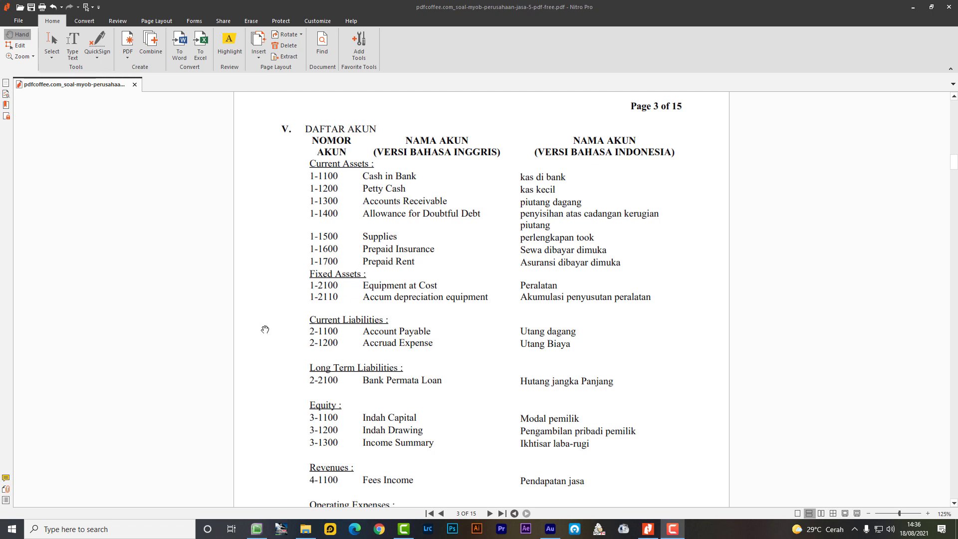
{"action": "scroll", "coordinate": [265, 329], "scroll_direction": "down", "scroll_amount": 1}
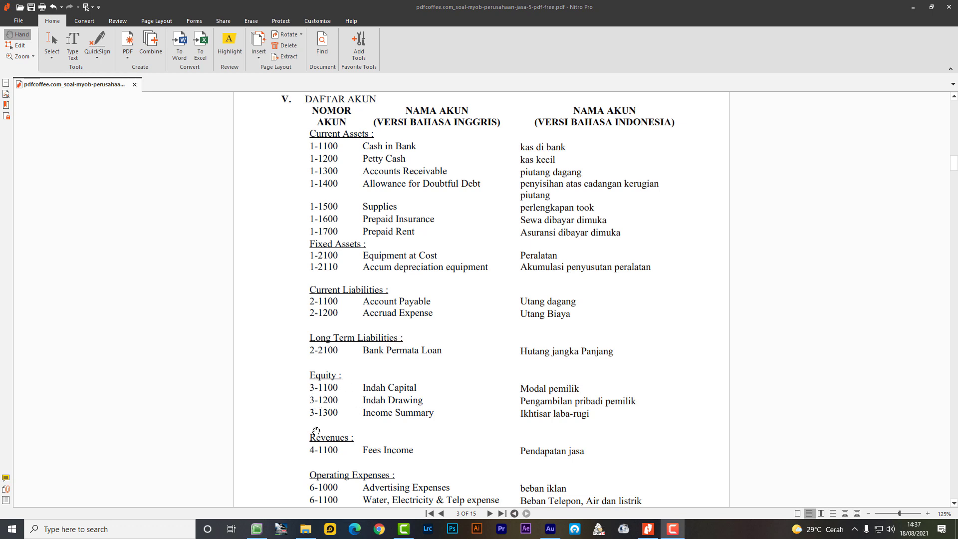
{"action": "scroll", "coordinate": [295, 450], "scroll_direction": "down", "scroll_amount": 3}
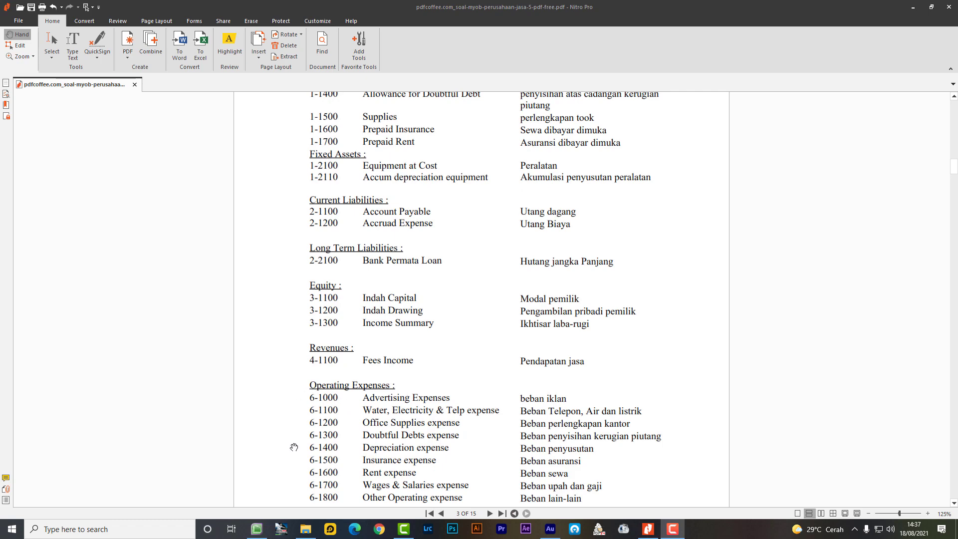
{"action": "scroll", "coordinate": [294, 447], "scroll_direction": "down", "scroll_amount": 6}
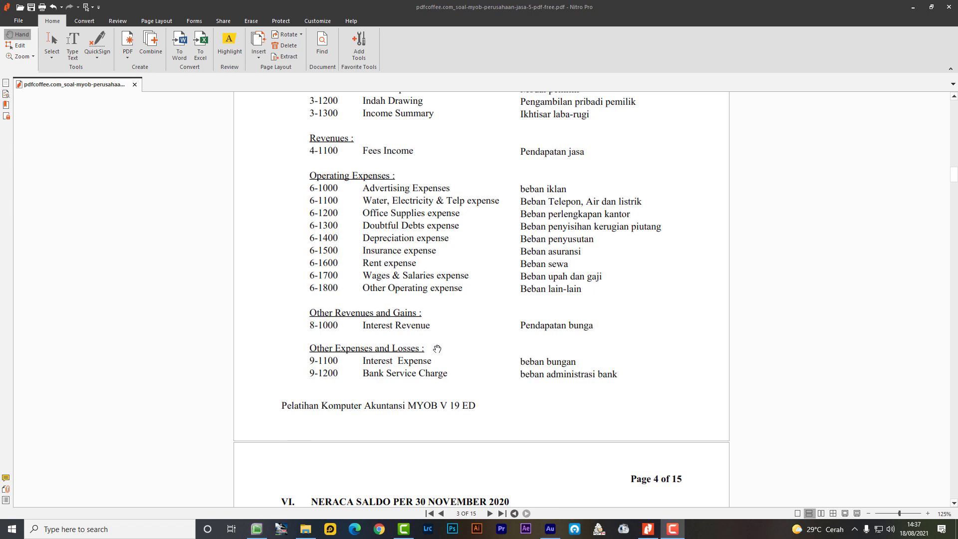
Step: Review the trial balance, customer and supplier lists and first transaction document, and return from page 1 to the account list
{"action": "scroll", "coordinate": [389, 406], "scroll_direction": "down", "scroll_amount": 12}
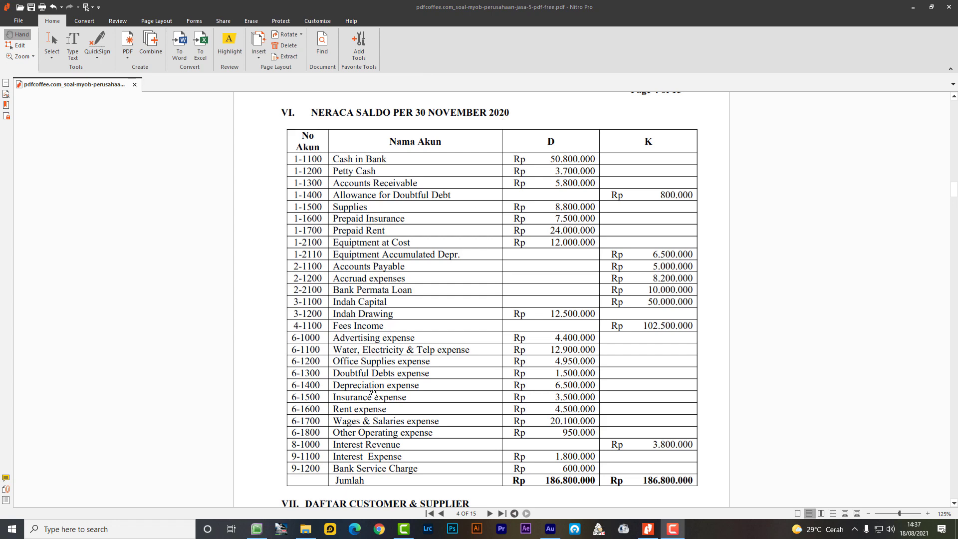
{"action": "scroll", "coordinate": [371, 390], "scroll_direction": "down", "scroll_amount": 6}
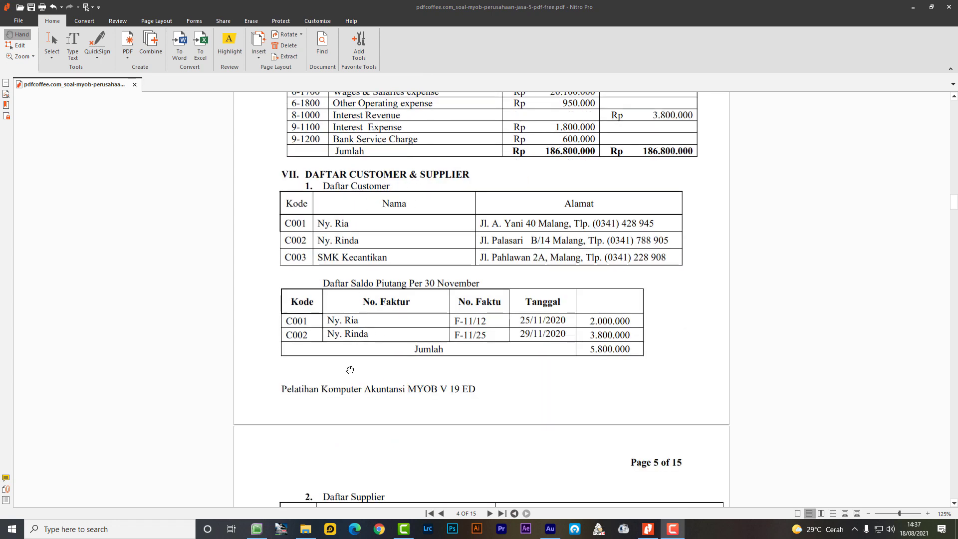
{"action": "scroll", "coordinate": [350, 370], "scroll_direction": "down", "scroll_amount": 7}
{"action": "scroll", "coordinate": [350, 369], "scroll_direction": "down", "scroll_amount": 8}
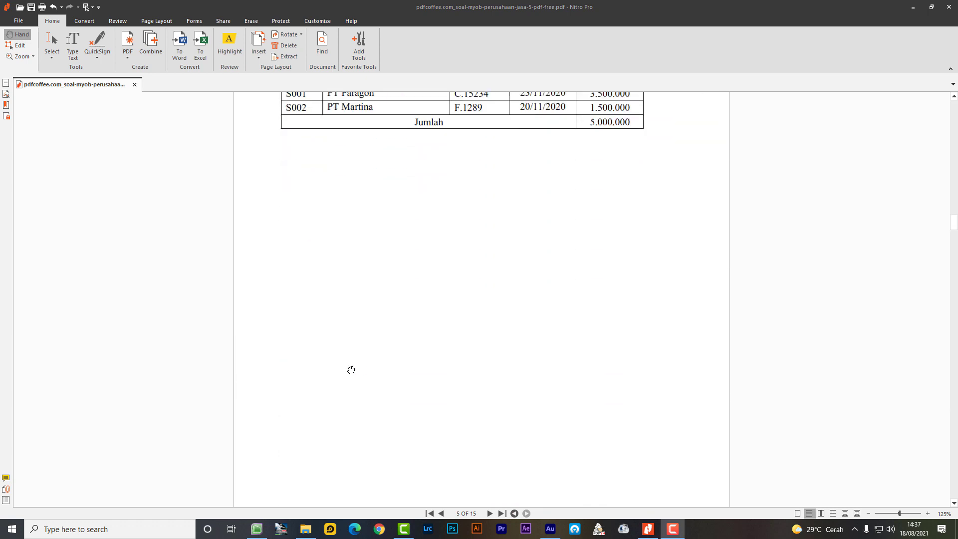
{"action": "scroll", "coordinate": [299, 351], "scroll_direction": "down", "scroll_amount": 2}
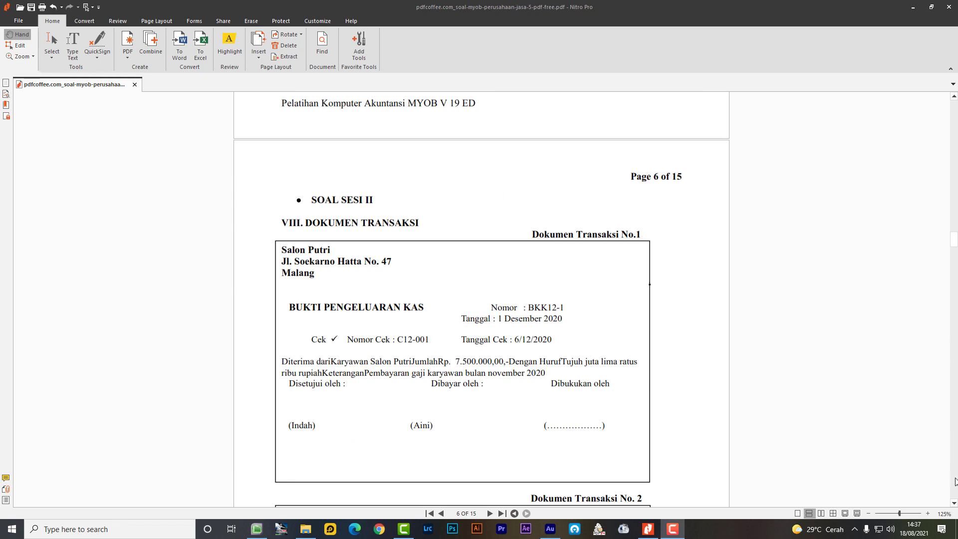
{"action": "left_click_drag", "start_coordinate": [957, 481], "coordinate": [954, 100]}
{"action": "scroll", "coordinate": [417, 394], "scroll_direction": "down", "scroll_amount": 8}
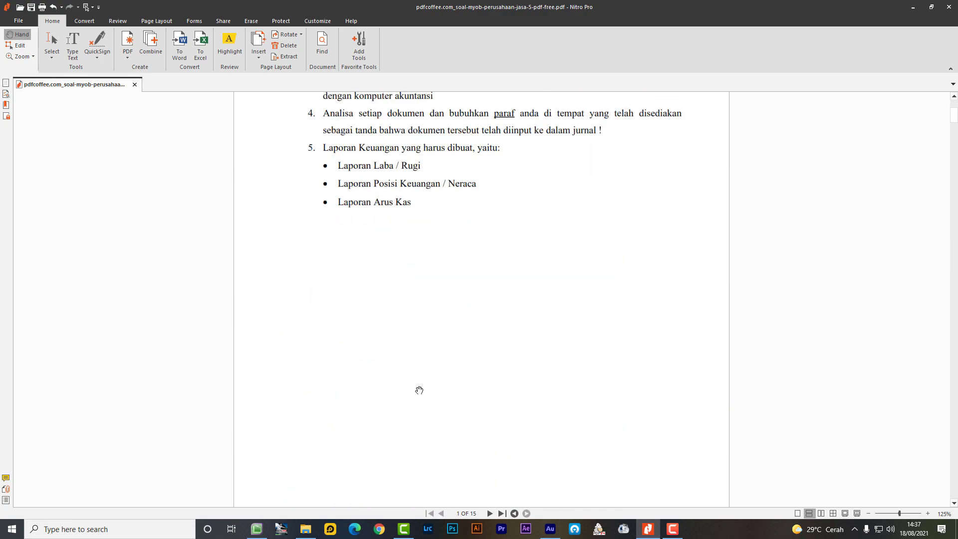
{"action": "scroll", "coordinate": [419, 390], "scroll_direction": "down", "scroll_amount": 5}
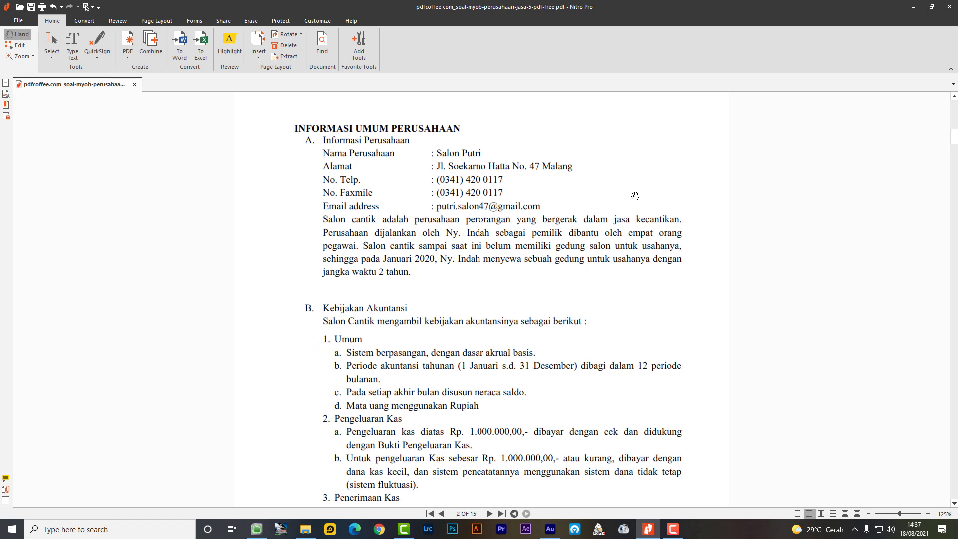
{"action": "scroll", "coordinate": [354, 338], "scroll_direction": "down", "scroll_amount": 12}
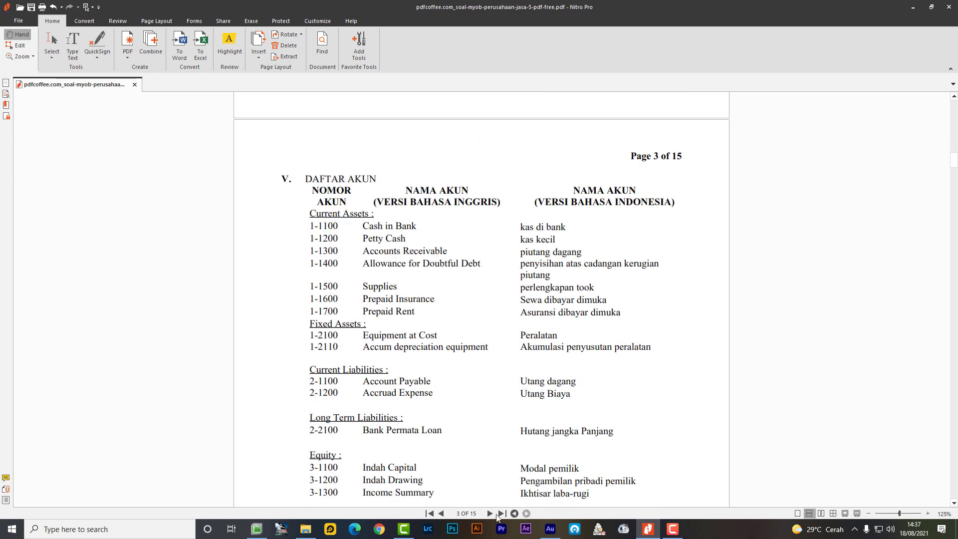
Step: Switch to MYOB Accounting, start creating a new company file and proceed past the assistant's introduction
{"action": "left_click", "coordinate": [257, 529]}
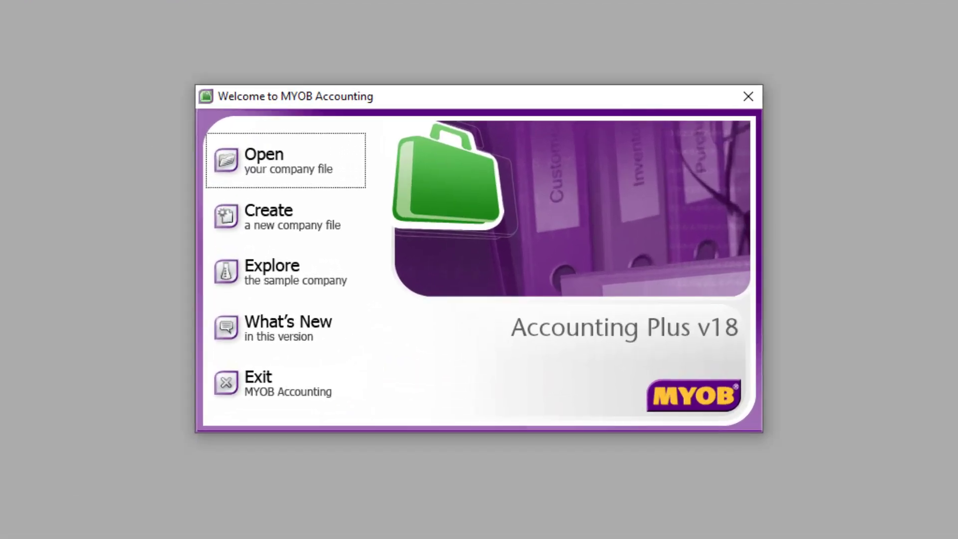
{"action": "left_click", "coordinate": [264, 219]}
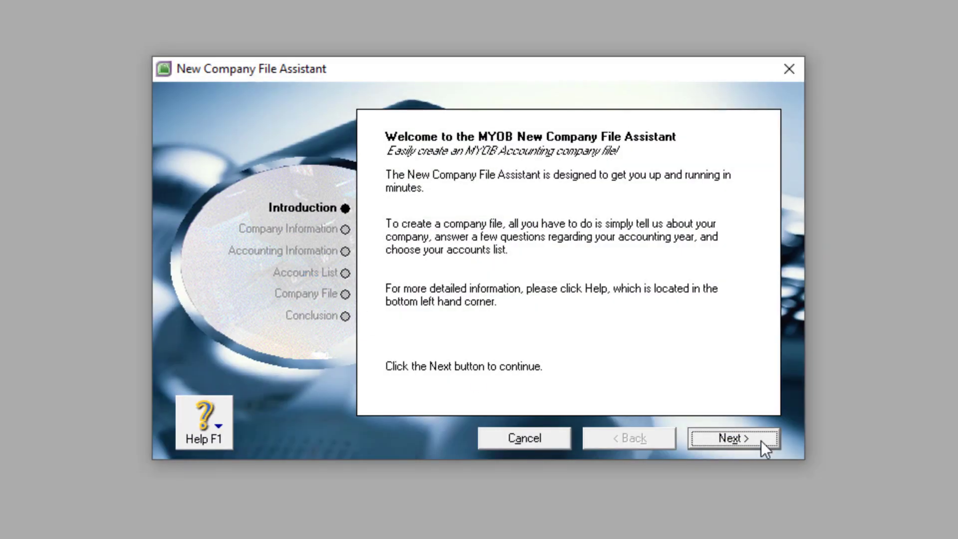
{"action": "left_click", "coordinate": [761, 441]}
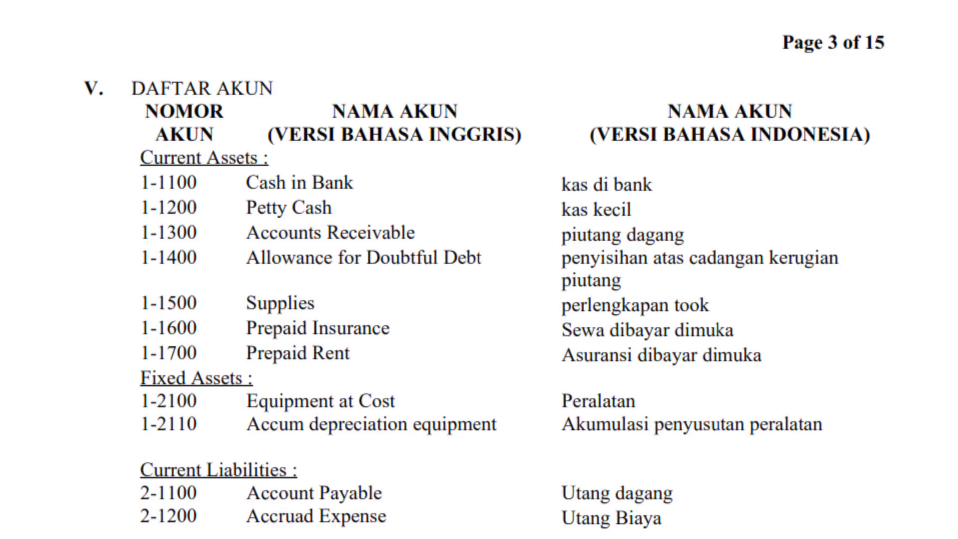
Step: Look up the company information in the exercise PDF and enter SALON PUTRI as the company name
{"action": "scroll", "coordinate": [693, 483], "scroll_direction": "up", "scroll_amount": 15}
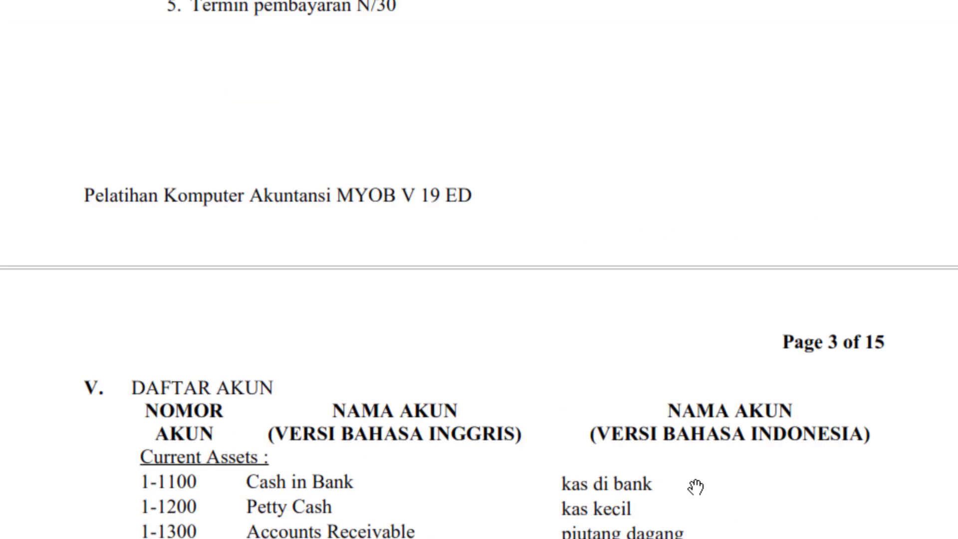
{"action": "scroll", "coordinate": [710, 487], "scroll_direction": "down", "scroll_amount": 3}
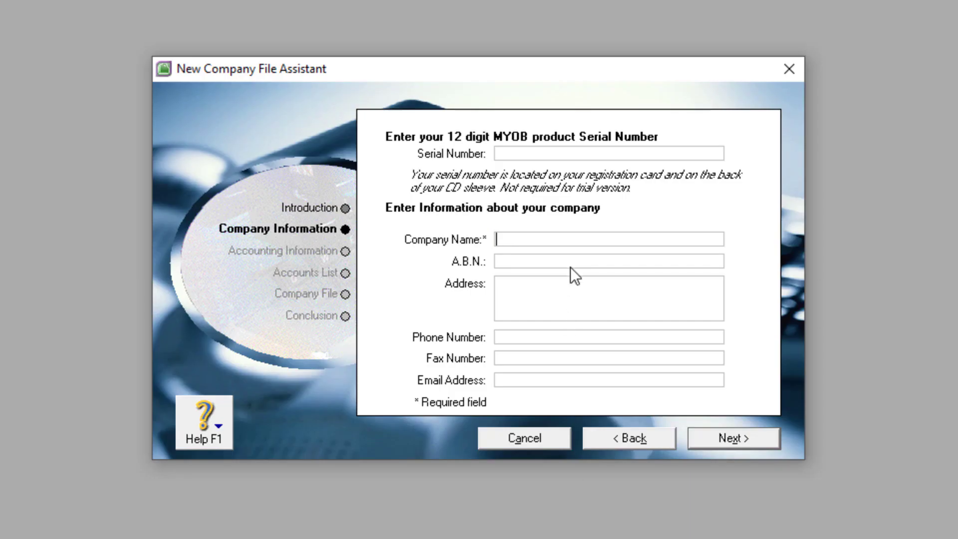
{"action": "type", "text": "SALON PUTRI"}
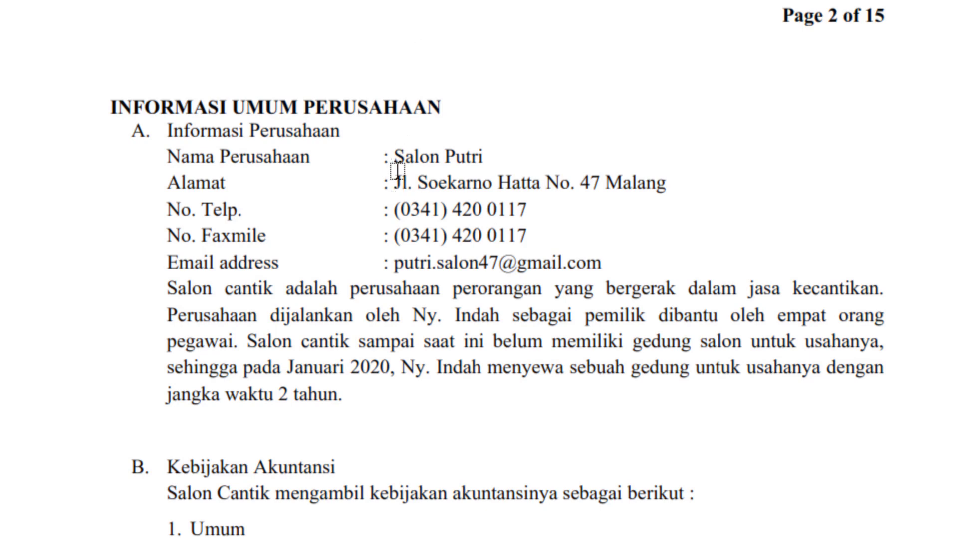
Step: Copy the company's address, phone number and fax number from the PDF into the company information and proceed
{"action": "left_click_drag", "start_coordinate": [395, 183], "coordinate": [680, 184]}
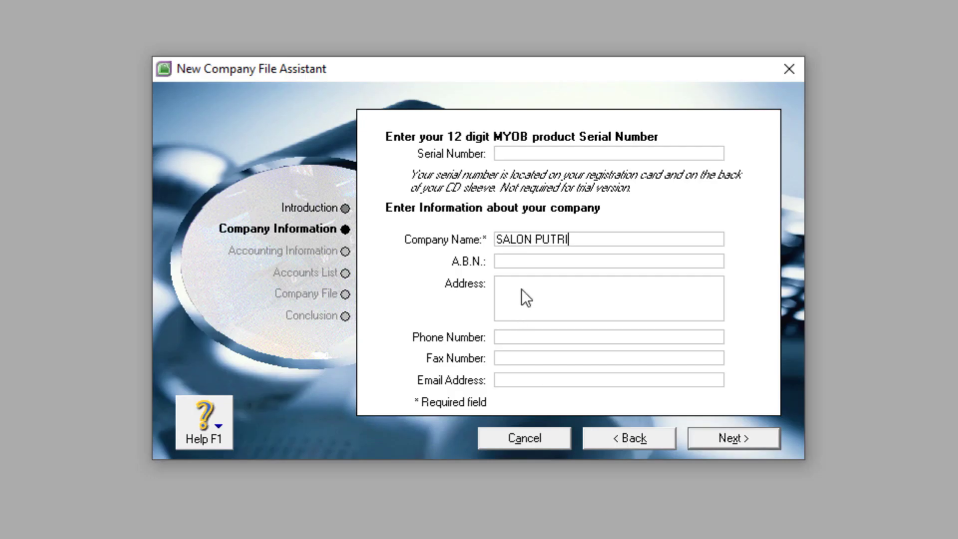
{"action": "left_click", "coordinate": [515, 288]}
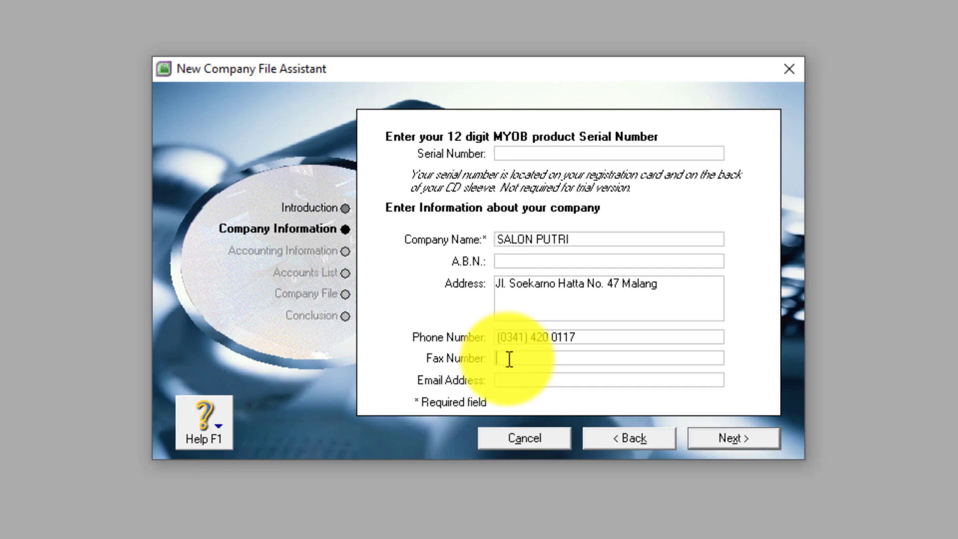
{"action": "right_click", "coordinate": [507, 357]}
{"action": "left_click", "coordinate": [556, 443]}
{"action": "left_click", "coordinate": [759, 441]}
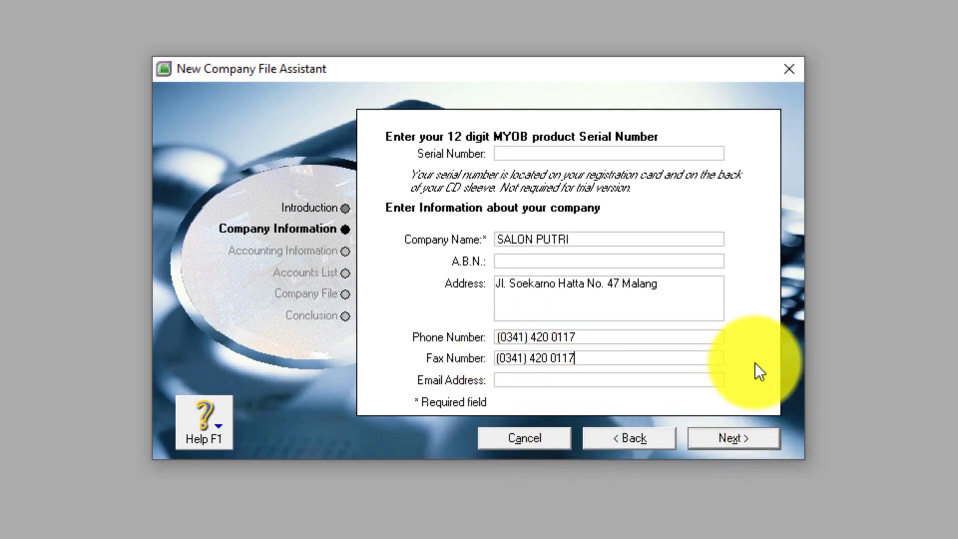
{"action": "left_click", "coordinate": [732, 441]}
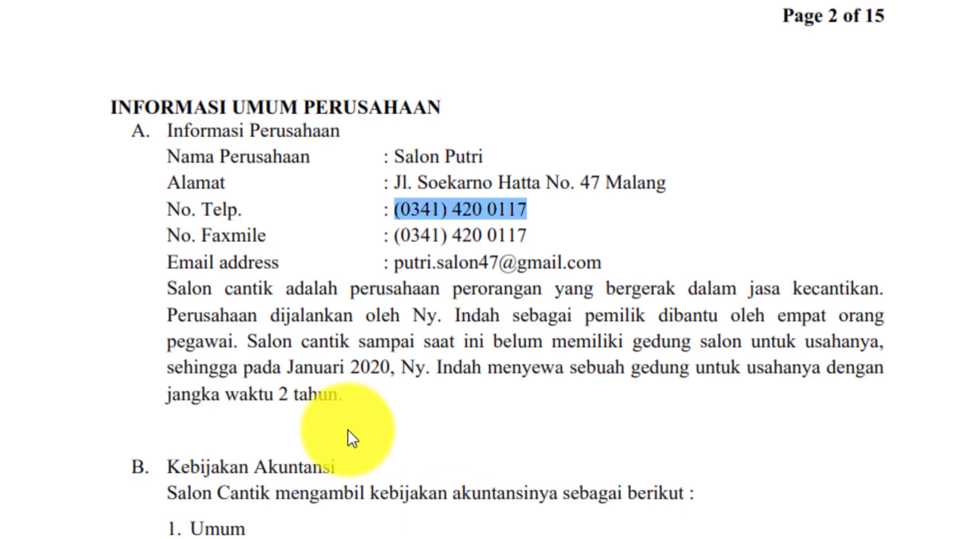
Step: Consult the PDF for the accounting period, and set both the last month of financial year 2020 and the conversion month to December
{"action": "scroll", "coordinate": [368, 505], "scroll_direction": "down", "scroll_amount": 15}
{"action": "scroll", "coordinate": [368, 505], "scroll_direction": "down", "scroll_amount": 20}
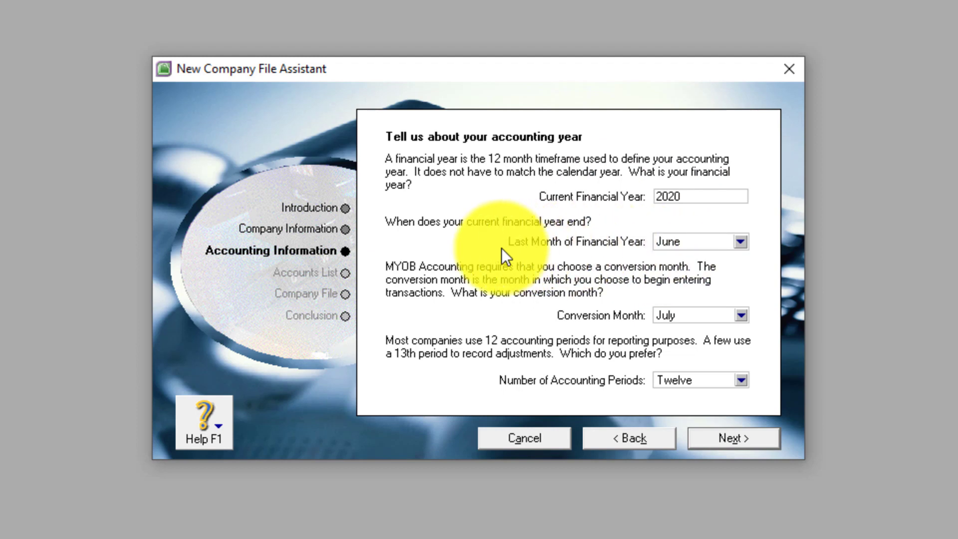
{"action": "left_click", "coordinate": [738, 241]}
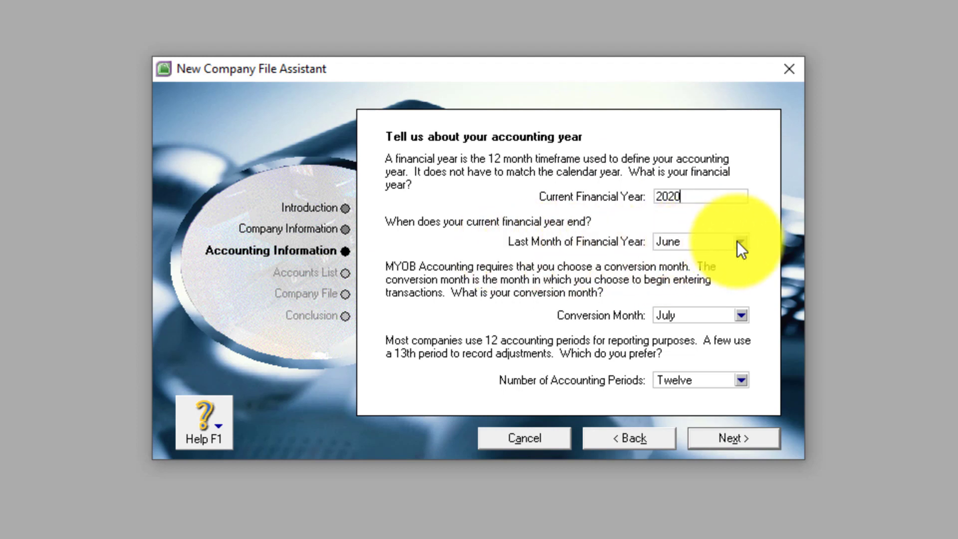
{"action": "left_click", "coordinate": [737, 241]}
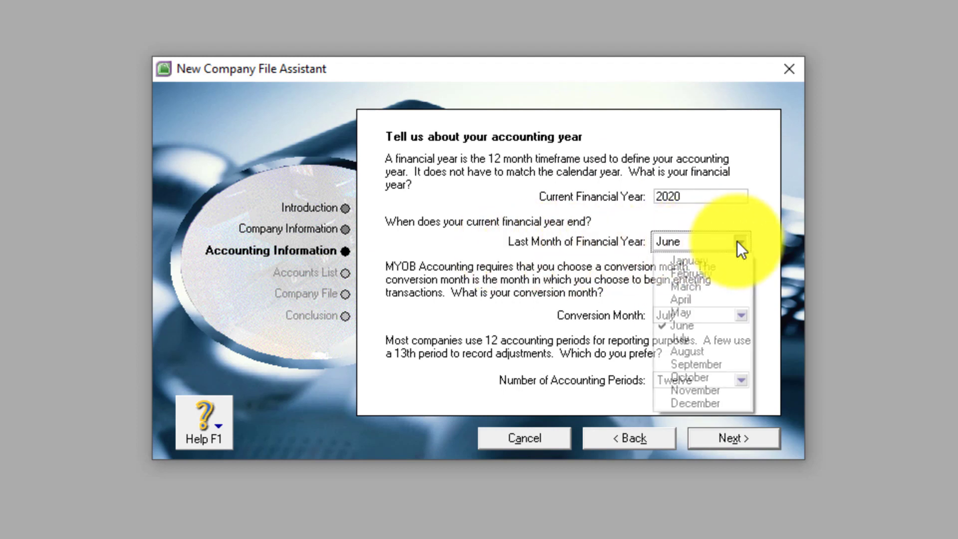
{"action": "left_click", "coordinate": [686, 402]}
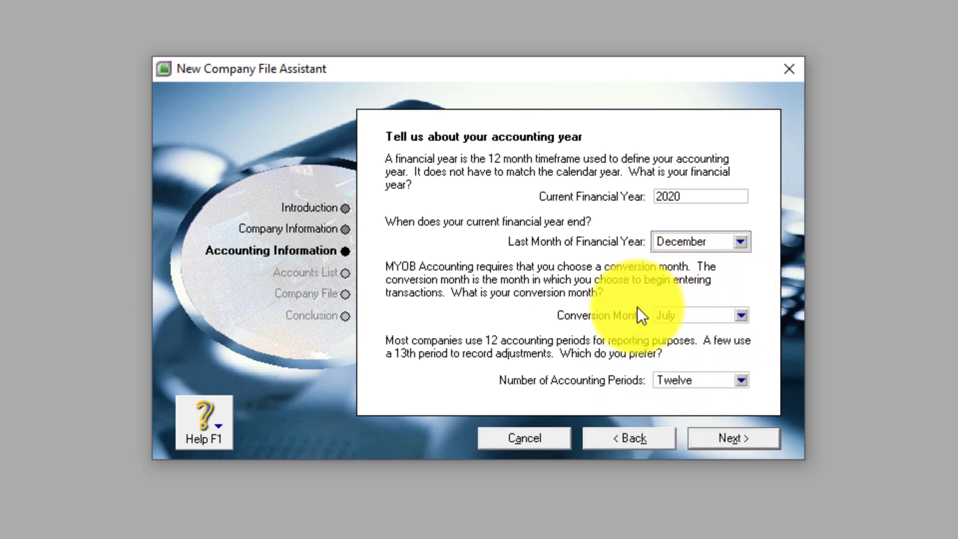
{"action": "left_click", "coordinate": [746, 315]}
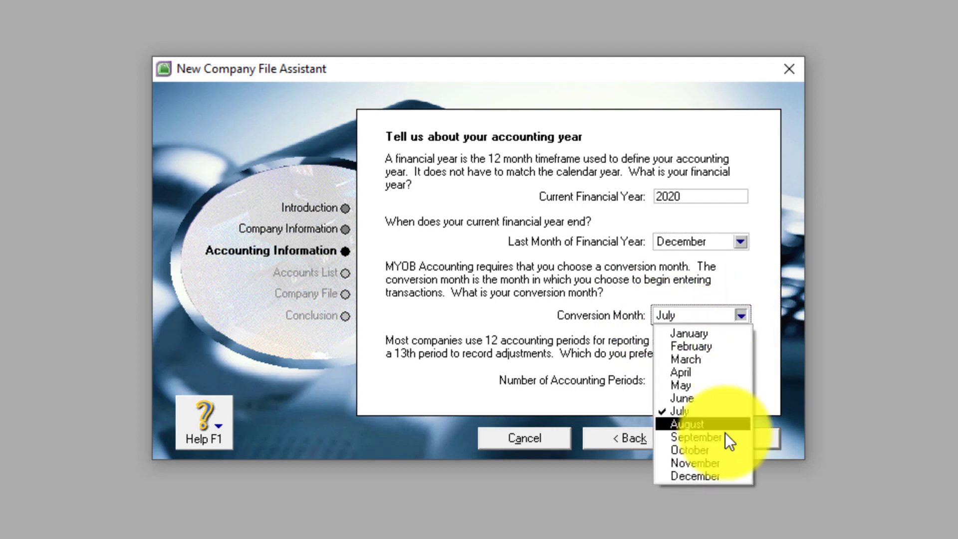
{"action": "left_click", "coordinate": [705, 475]}
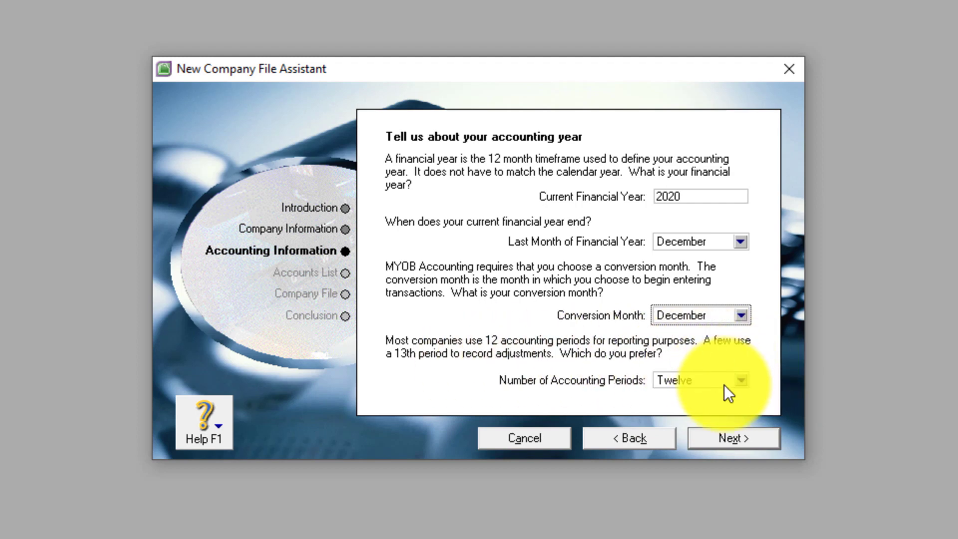
Step: Accept the accounting information with twelve periods and choose to build your own accounts list once MYOB Accounting is in use
{"action": "left_click", "coordinate": [724, 442]}
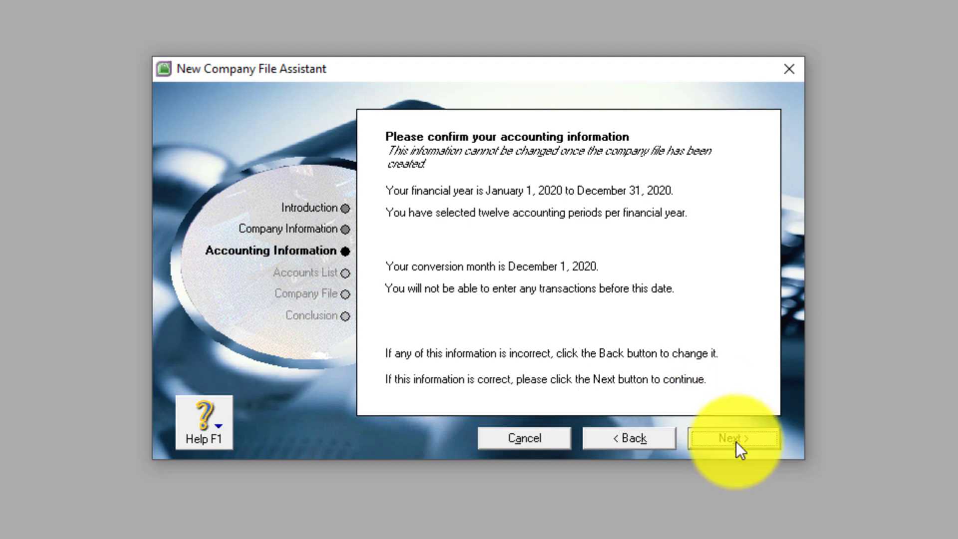
{"action": "left_click", "coordinate": [738, 439]}
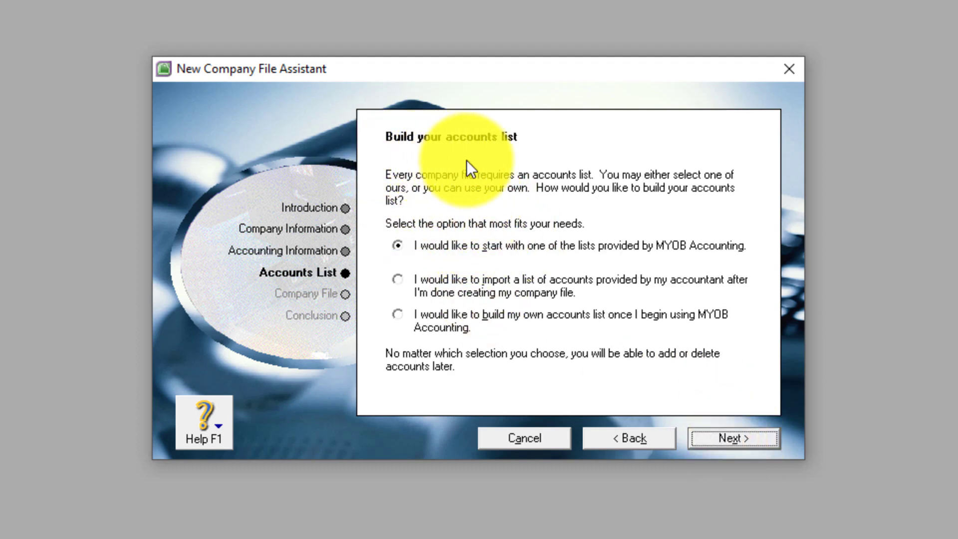
{"action": "left_click", "coordinate": [394, 316]}
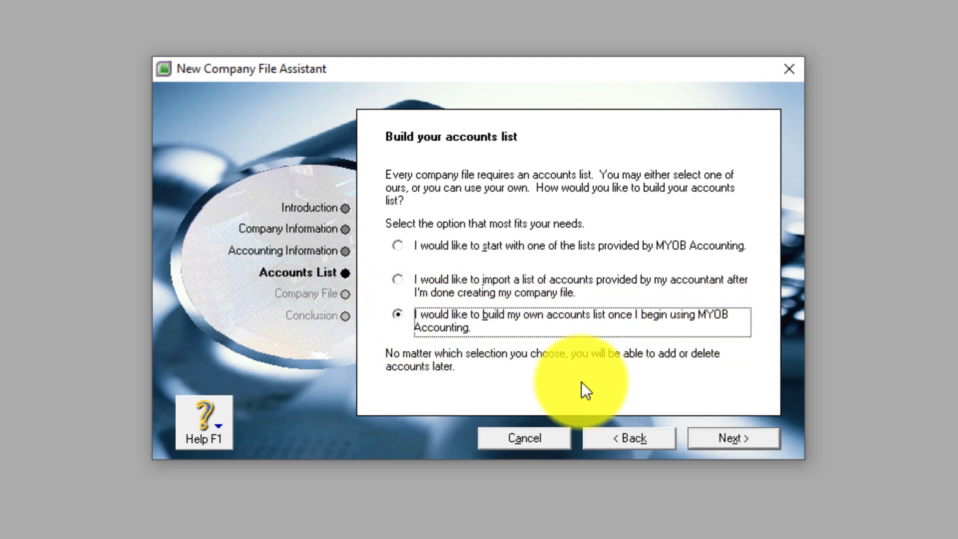
Step: Create the company file as C:\myob18ED\SALON PUTRI.myo, go to the Command Centre and reposition its window in the workspace
{"action": "left_click", "coordinate": [738, 447]}
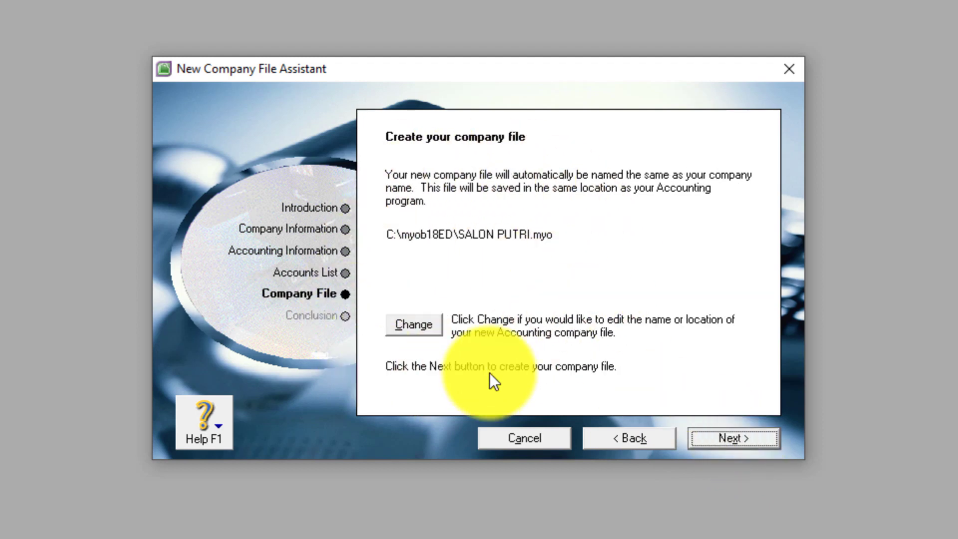
{"action": "left_click", "coordinate": [741, 439]}
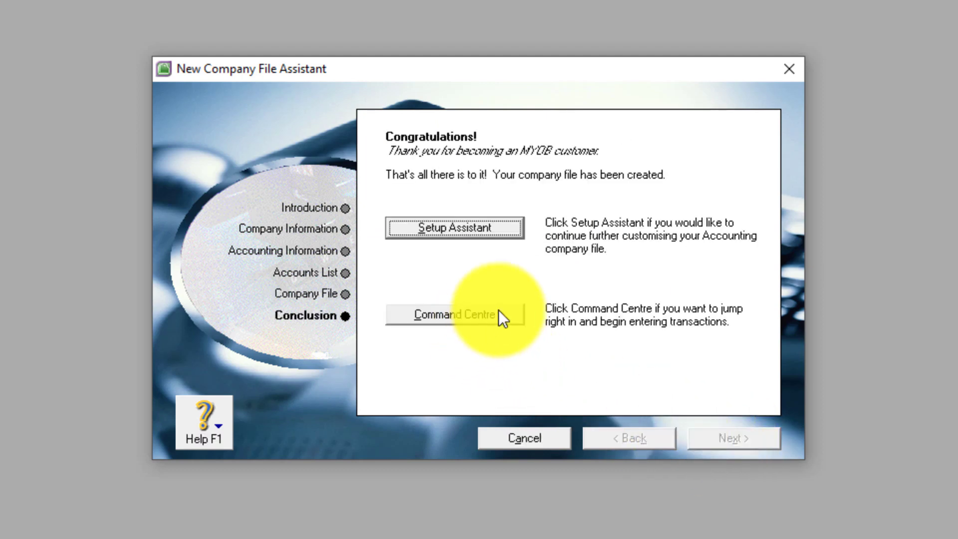
{"action": "left_click", "coordinate": [471, 316]}
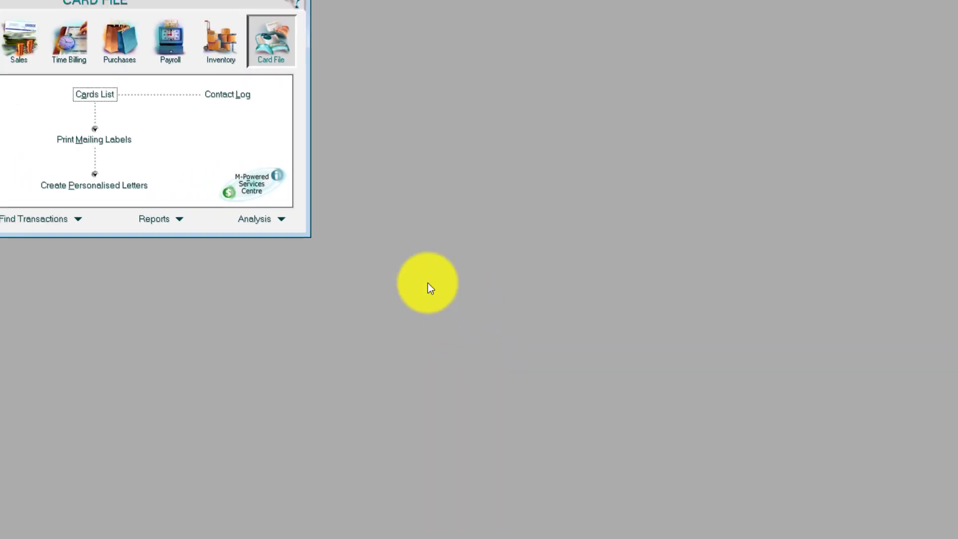
{"action": "left_click_drag", "start_coordinate": [202, 49], "coordinate": [494, 148]}
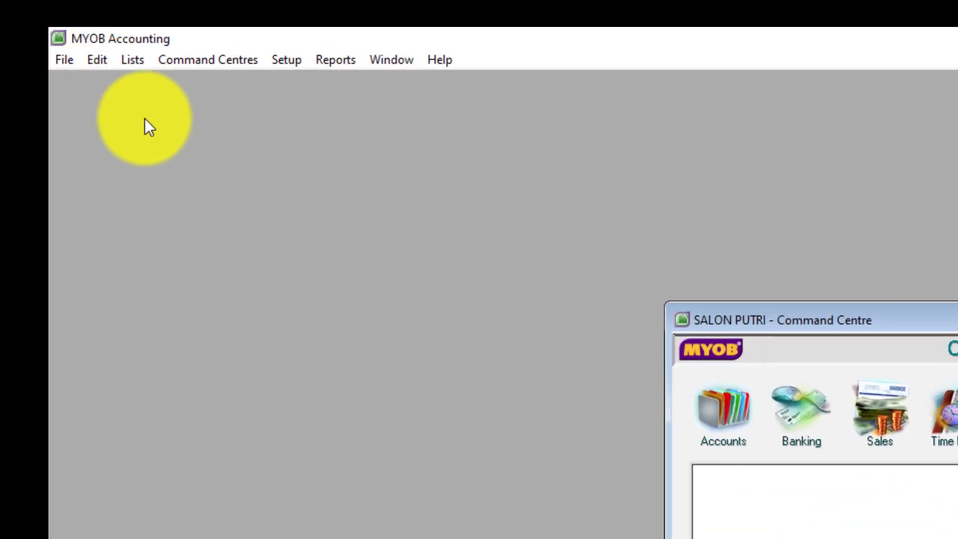
Step: Open the Tax Code List, enlarge its window to show all codes, and point out the GST and N-T codes
{"action": "left_click", "coordinate": [135, 61]}
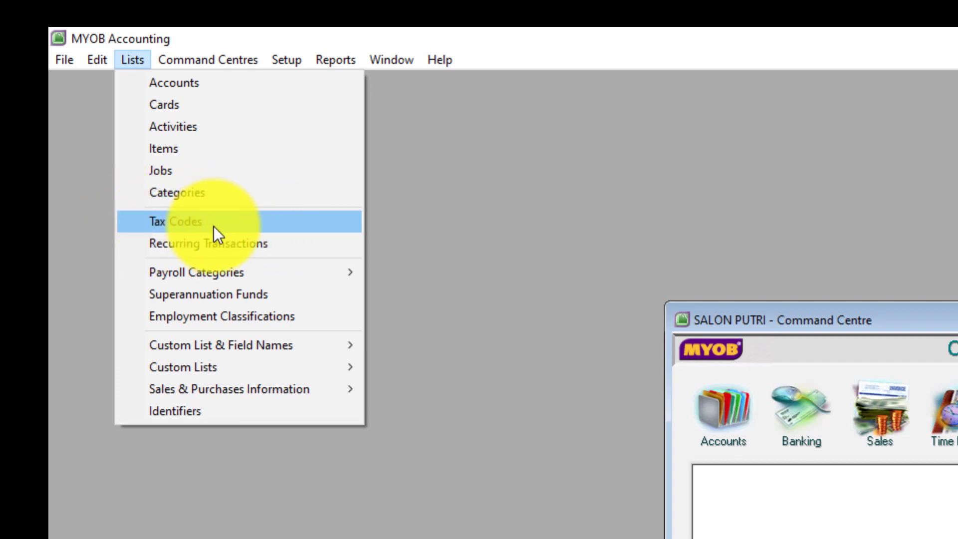
{"action": "left_click", "coordinate": [184, 223]}
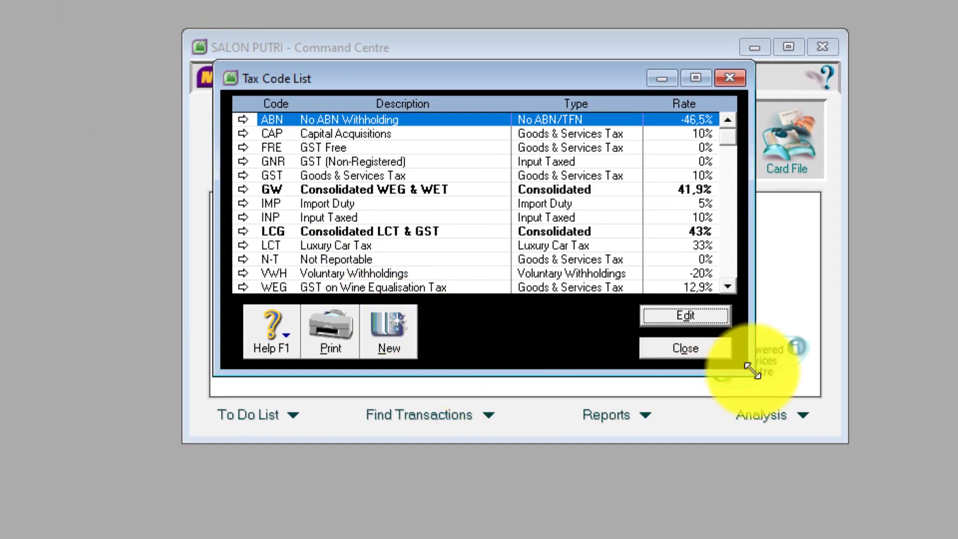
{"action": "left_click_drag", "start_coordinate": [768, 383], "coordinate": [782, 538]}
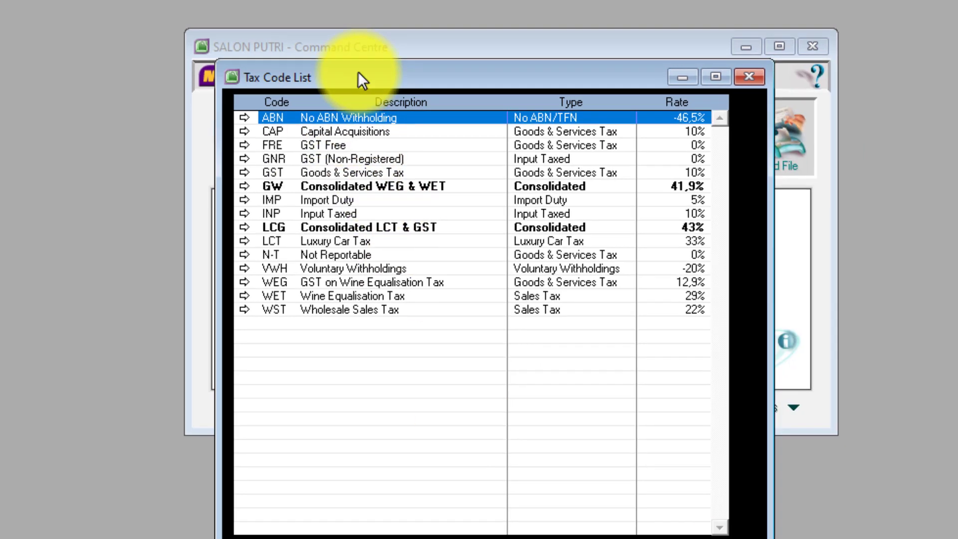
{"action": "left_click_drag", "start_coordinate": [358, 71], "coordinate": [346, 56]}
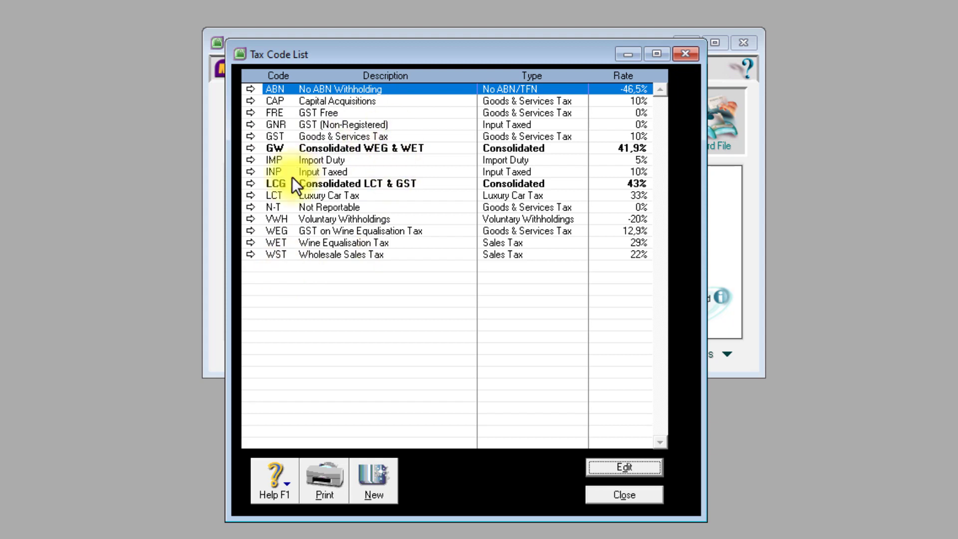
{"action": "left_click", "coordinate": [306, 137]}
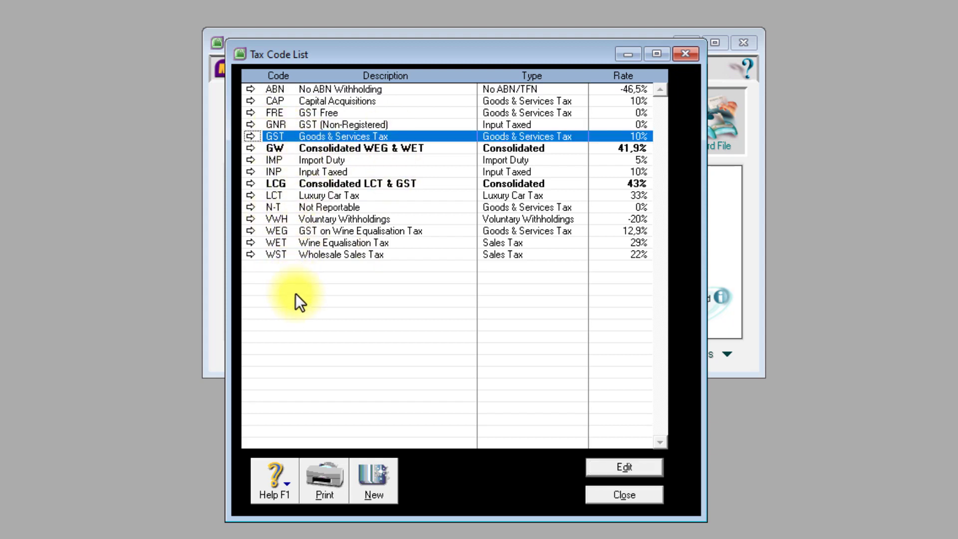
{"action": "left_click", "coordinate": [290, 206]}
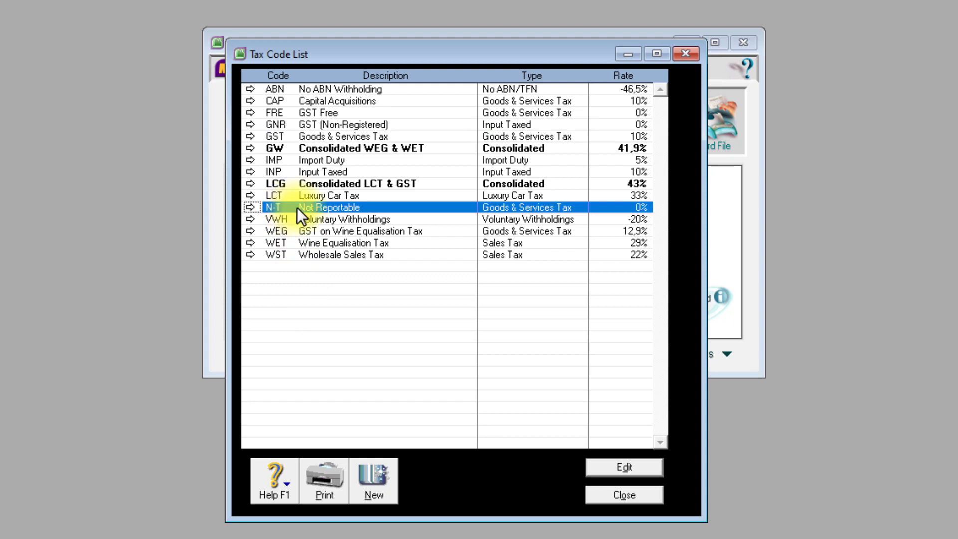
Step: Delete the ABN, CAP, FRE and GNR tax codes from the Tax Code List
{"action": "left_click", "coordinate": [316, 88]}
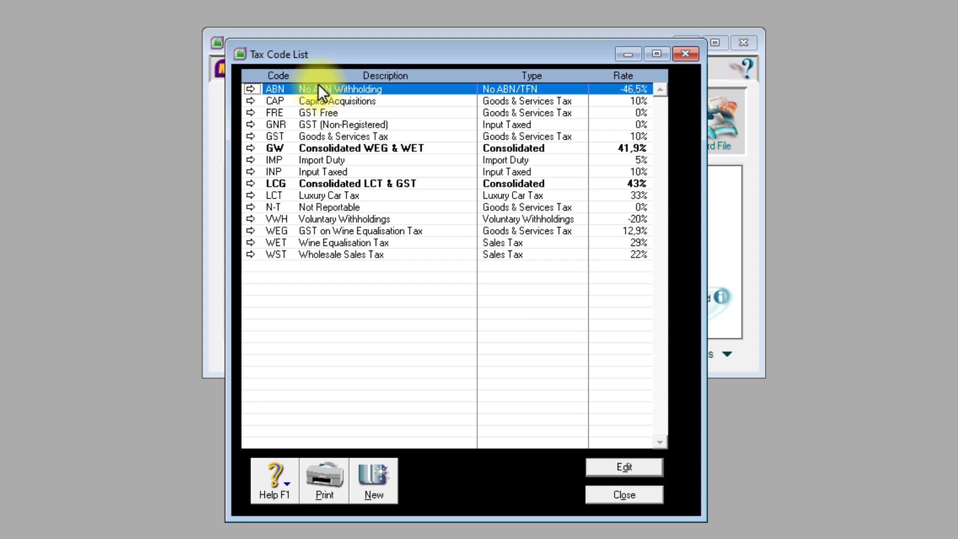
{"action": "right_click", "coordinate": [327, 88]}
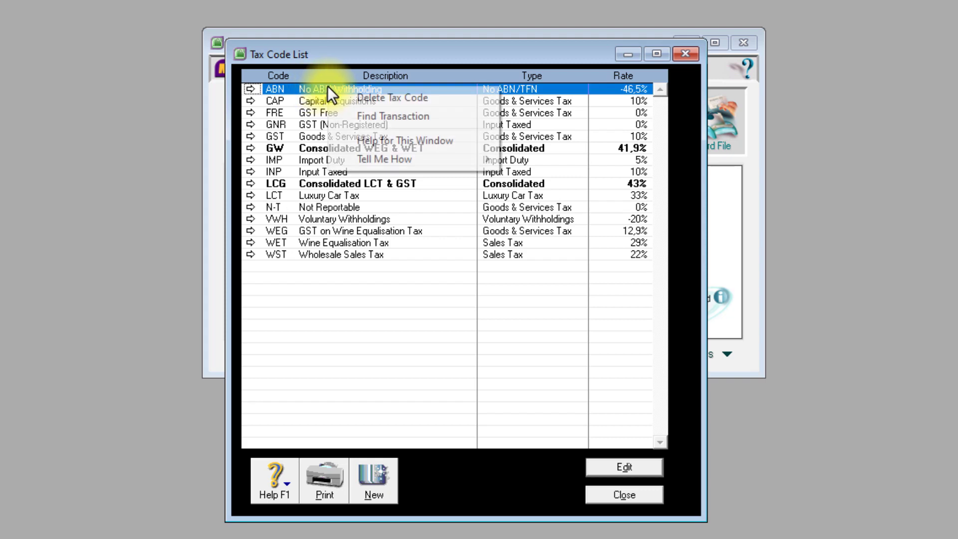
{"action": "left_click", "coordinate": [417, 98]}
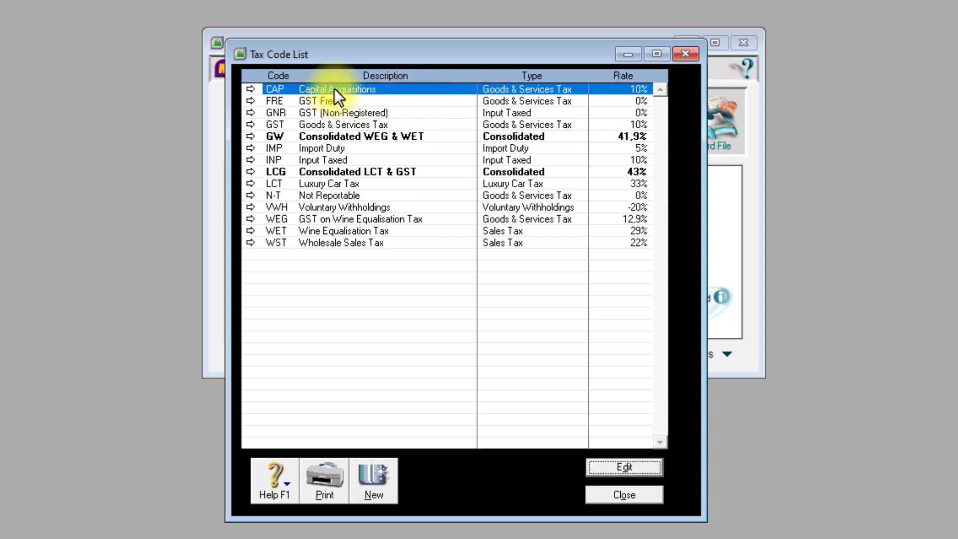
{"action": "right_click", "coordinate": [334, 88]}
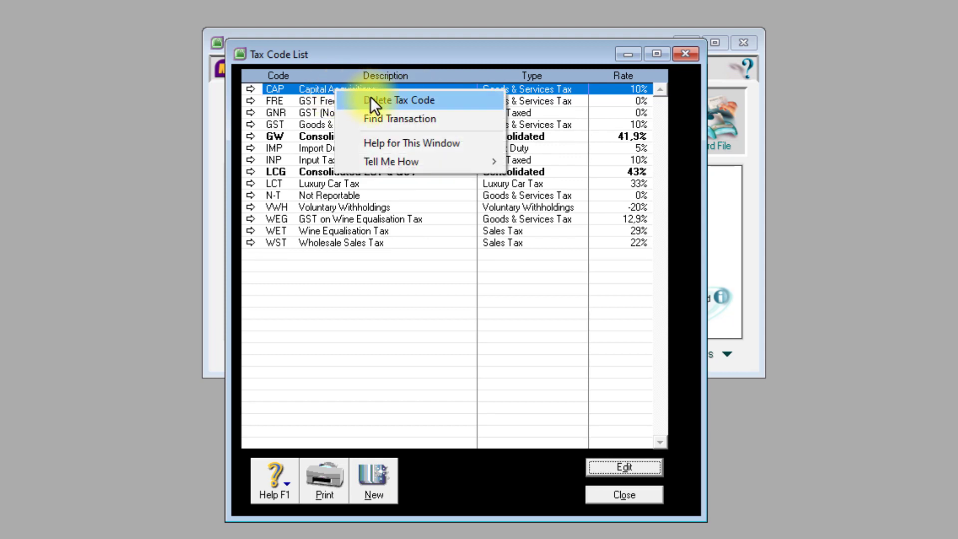
{"action": "left_click", "coordinate": [373, 97]}
{"action": "right_click", "coordinate": [321, 90]}
{"action": "left_click", "coordinate": [364, 102]}
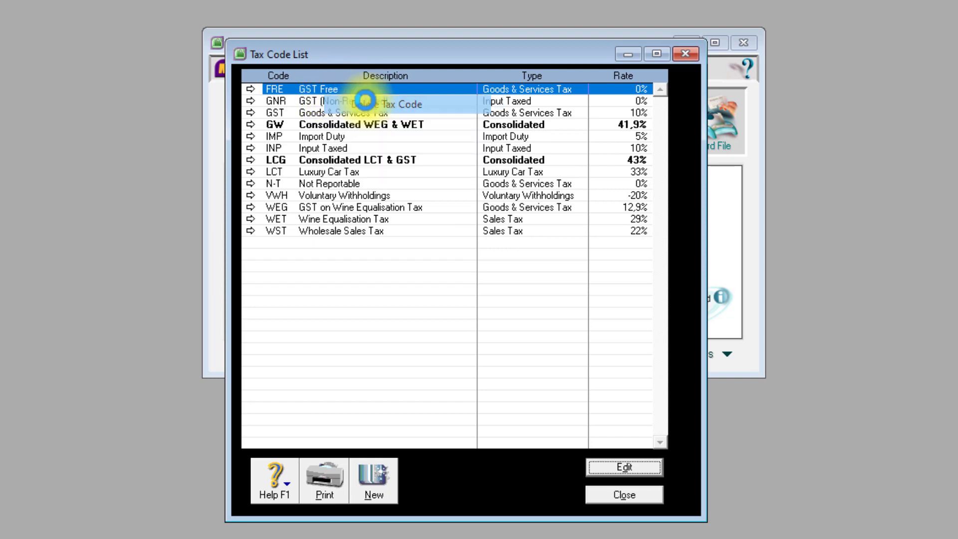
{"action": "right_click", "coordinate": [319, 89]}
{"action": "left_click", "coordinate": [360, 102]}
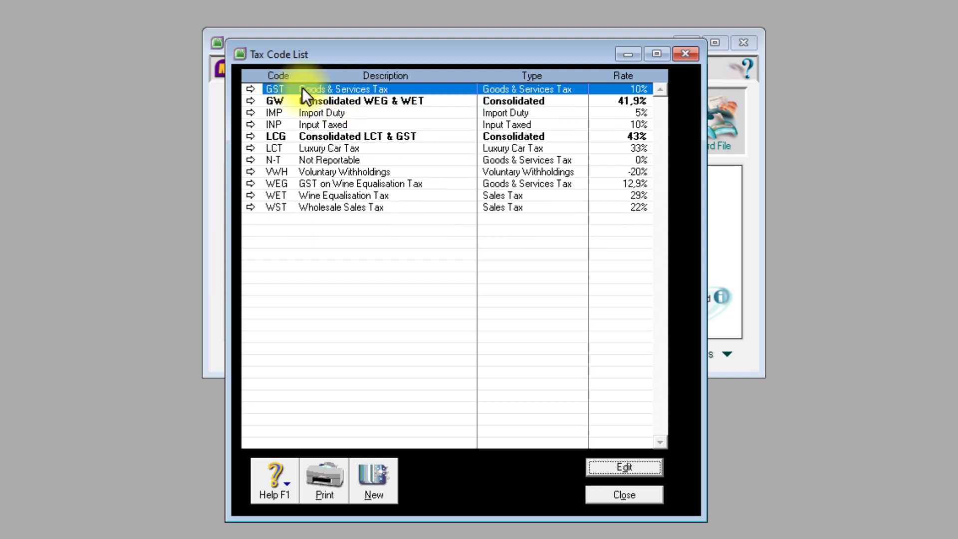
Step: Delete the GW, IMP, INP and LCG tax codes while keeping GST
{"action": "left_click", "coordinate": [314, 100]}
{"action": "right_click", "coordinate": [315, 100]}
{"action": "left_click", "coordinate": [358, 110]}
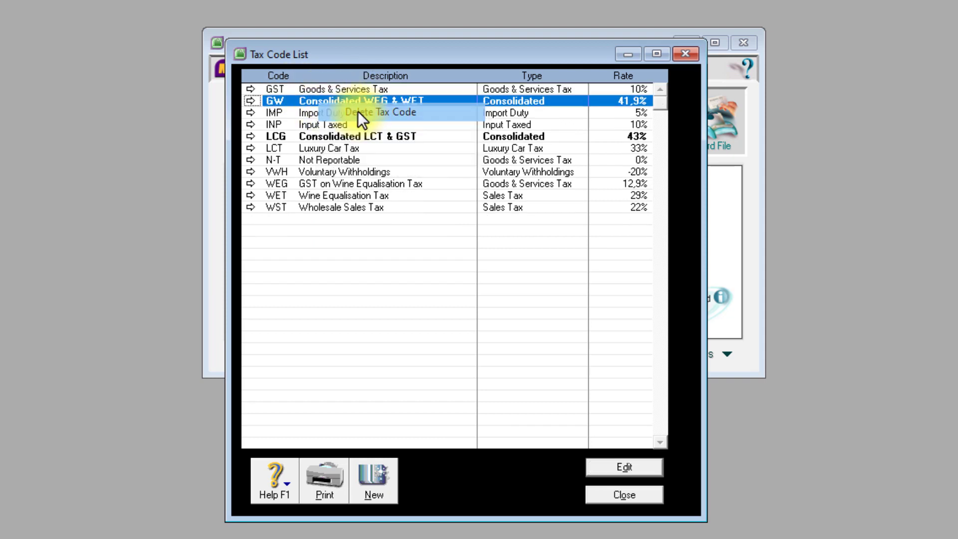
{"action": "right_click", "coordinate": [325, 102]}
{"action": "left_click", "coordinate": [376, 114]}
{"action": "left_click", "coordinate": [319, 101]}
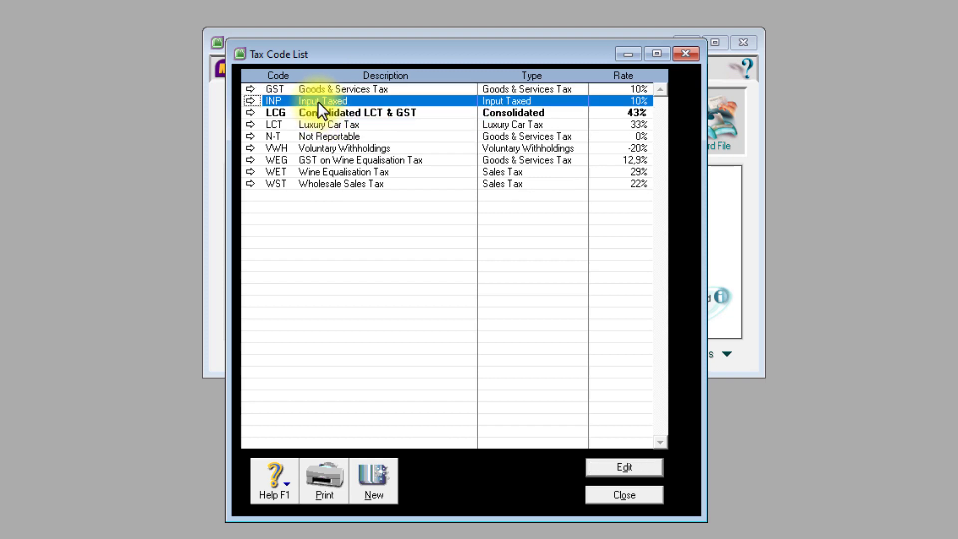
{"action": "right_click", "coordinate": [319, 101]}
{"action": "left_click", "coordinate": [351, 113]}
{"action": "right_click", "coordinate": [320, 100]}
{"action": "left_click", "coordinate": [358, 107]}
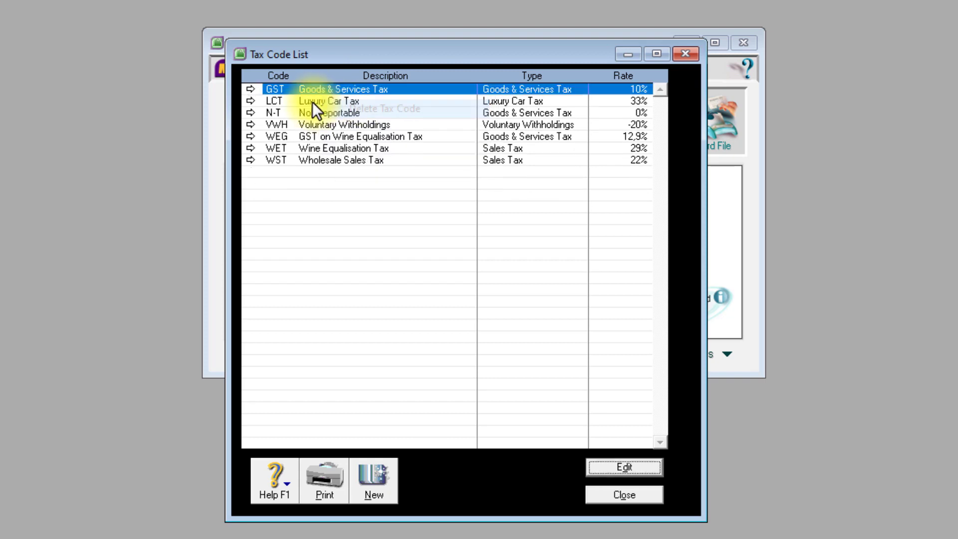
Step: Delete the LCT, VWH and WEG tax codes while keeping GST and N-T
{"action": "right_click", "coordinate": [312, 101]}
{"action": "left_click", "coordinate": [326, 110]}
{"action": "left_click", "coordinate": [318, 111]}
{"action": "right_click", "coordinate": [318, 110]}
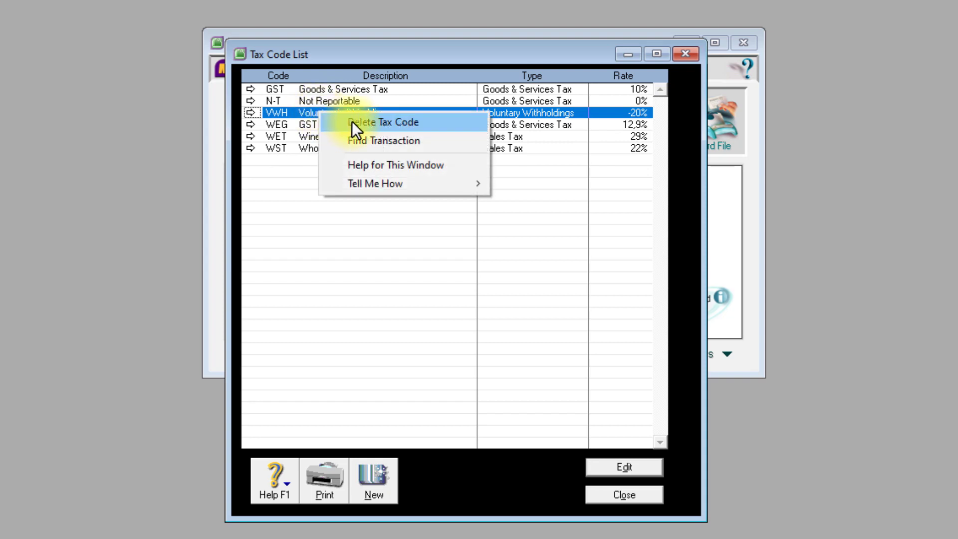
{"action": "left_click", "coordinate": [351, 121]}
{"action": "left_click", "coordinate": [319, 114]}
{"action": "right_click", "coordinate": [319, 115]}
{"action": "left_click", "coordinate": [352, 122]}
Step: Delete the remaining WET and WST sales tax codes
{"action": "left_click", "coordinate": [322, 111]}
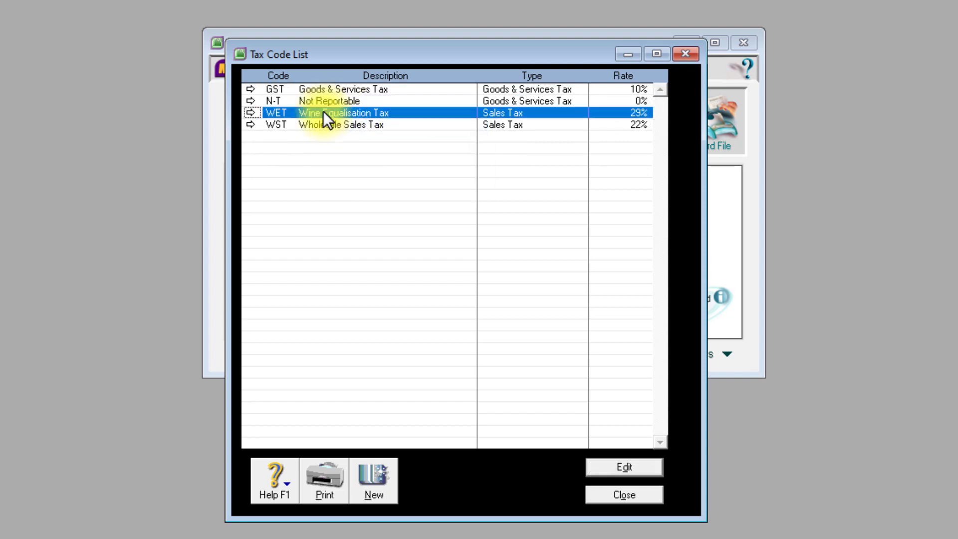
{"action": "right_click", "coordinate": [323, 111]}
{"action": "left_click", "coordinate": [362, 122]}
{"action": "left_click", "coordinate": [328, 114]}
{"action": "right_click", "coordinate": [328, 114]}
{"action": "left_click", "coordinate": [366, 126]}
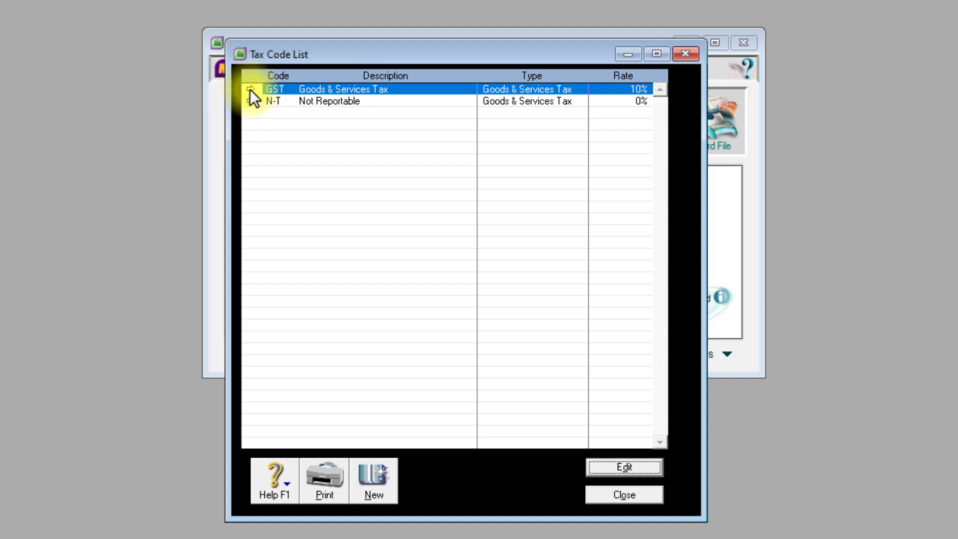
Step: Change the GST tax code to PPN with the description PAJAK PERTAMBAHAN NILAI, save it and close the Tax Code List
{"action": "double_click", "coordinate": [295, 89]}
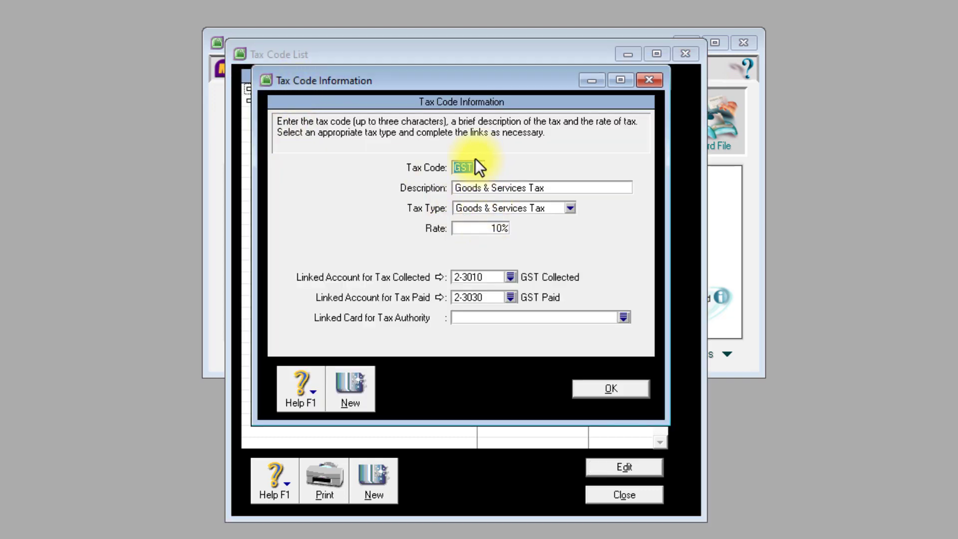
{"action": "type", "text": "PPN"}
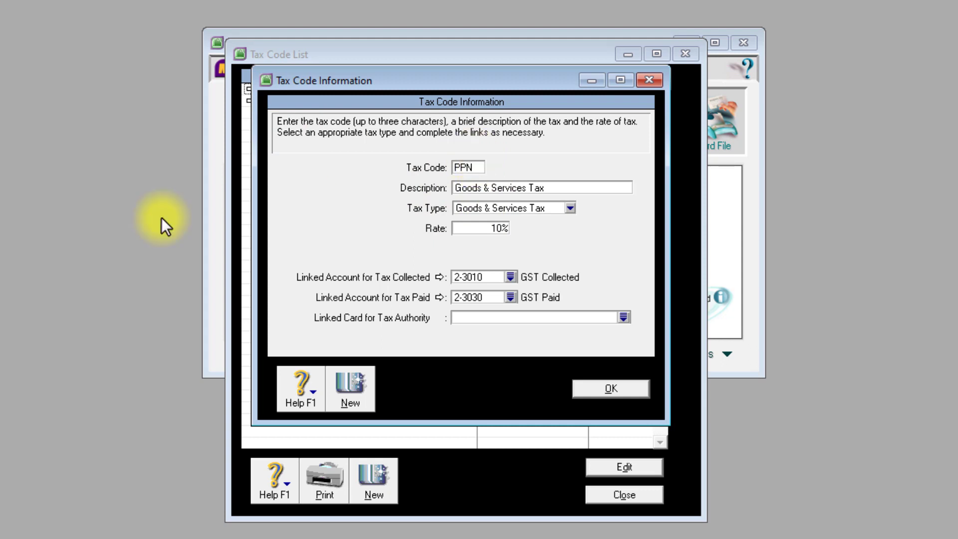
{"action": "left_click", "coordinate": [481, 187]}
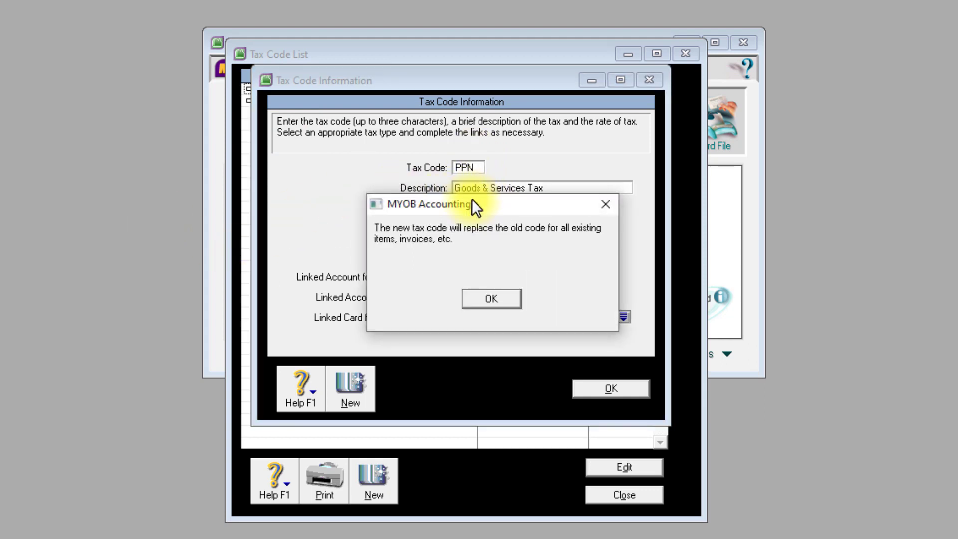
{"action": "left_click", "coordinate": [490, 298]}
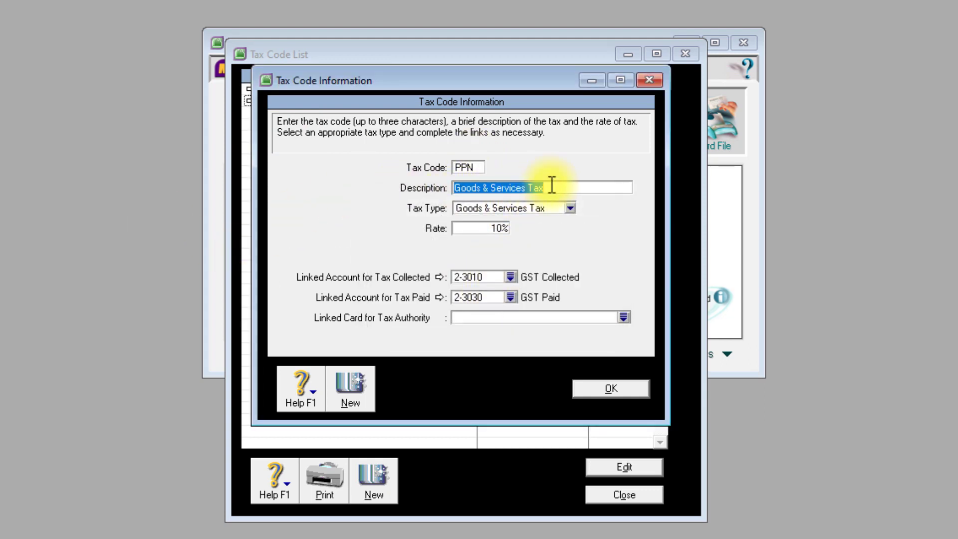
{"action": "type", "text": "P"}
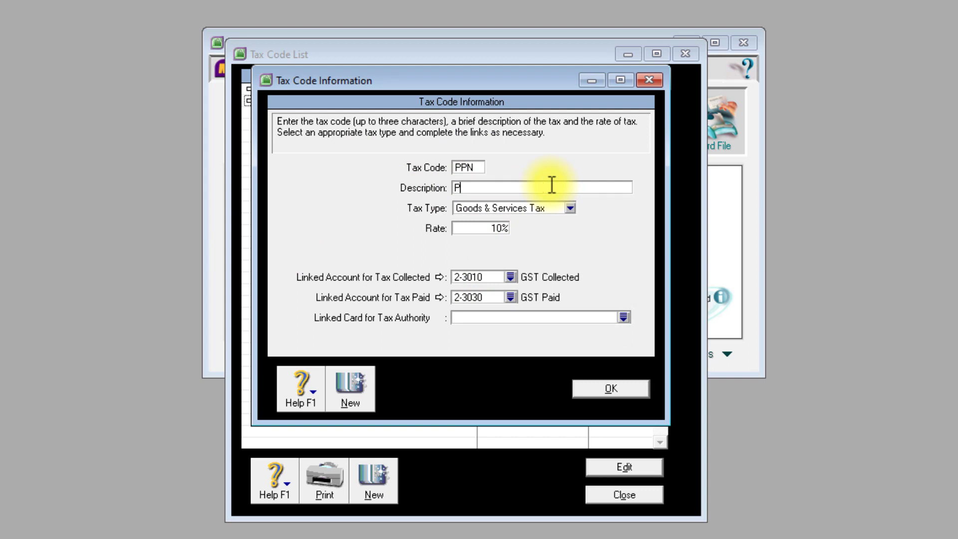
{"action": "type", "text": "AJAK PERTAMBAHAN NILAI"}
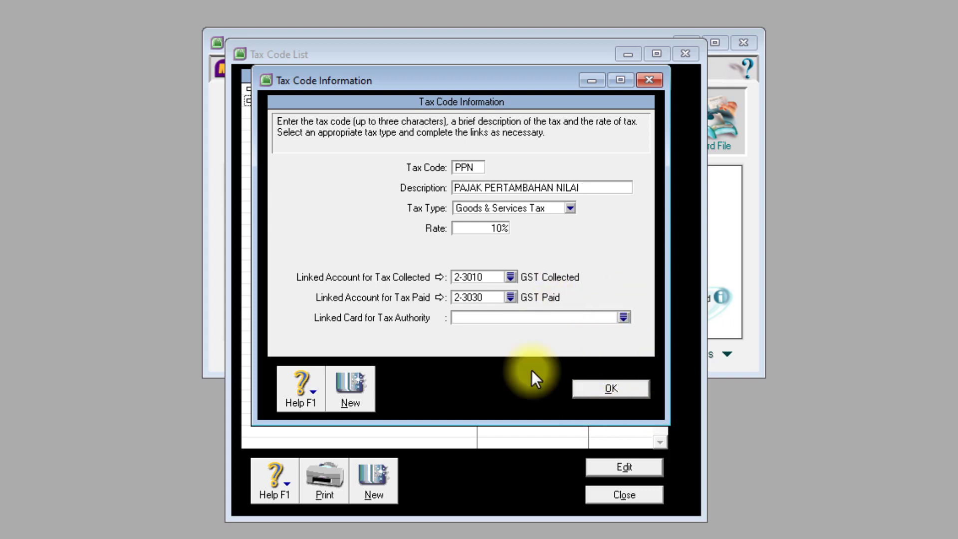
{"action": "left_click", "coordinate": [627, 392]}
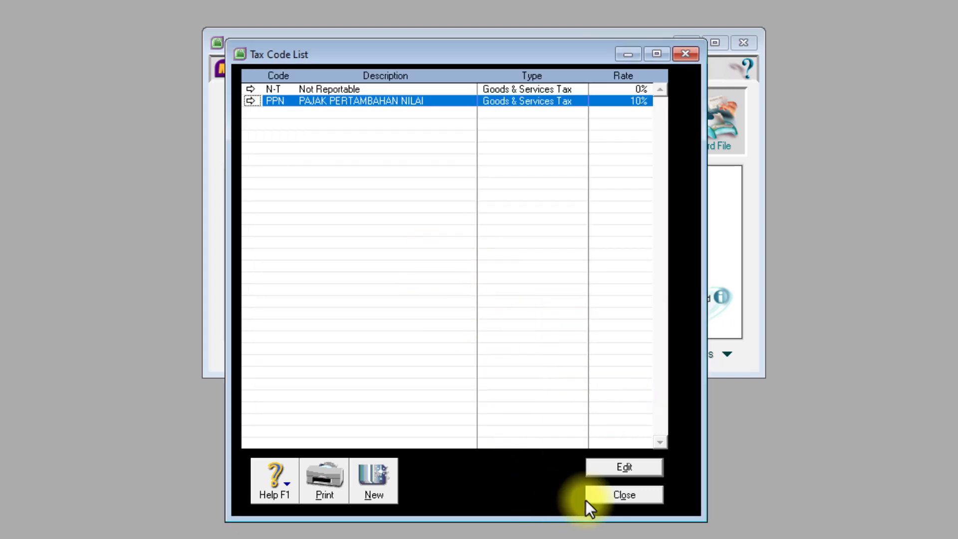
{"action": "left_click", "coordinate": [636, 497]}
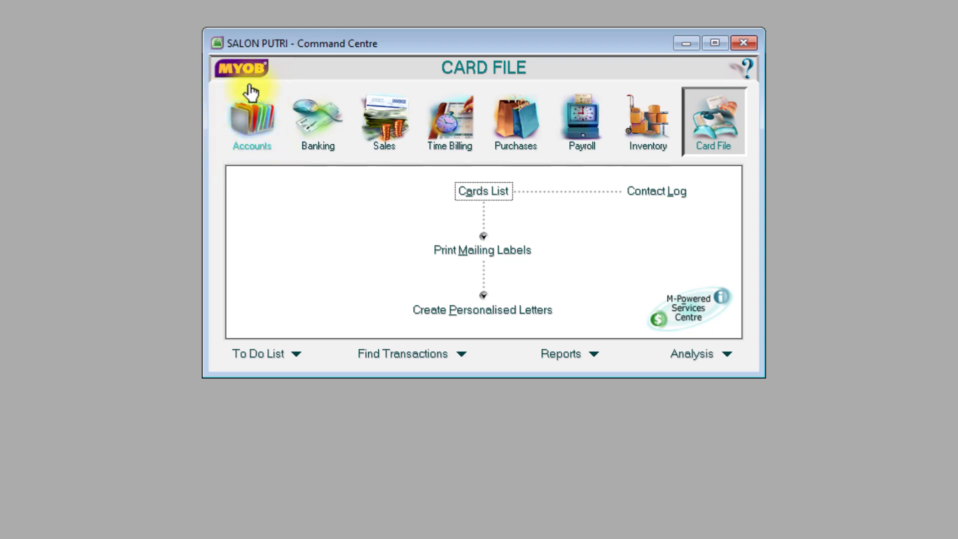
Step: Open the Accounts List from the Accounts command centre, then enlarge and reposition its window to show more accounts
{"action": "left_click", "coordinate": [243, 127]}
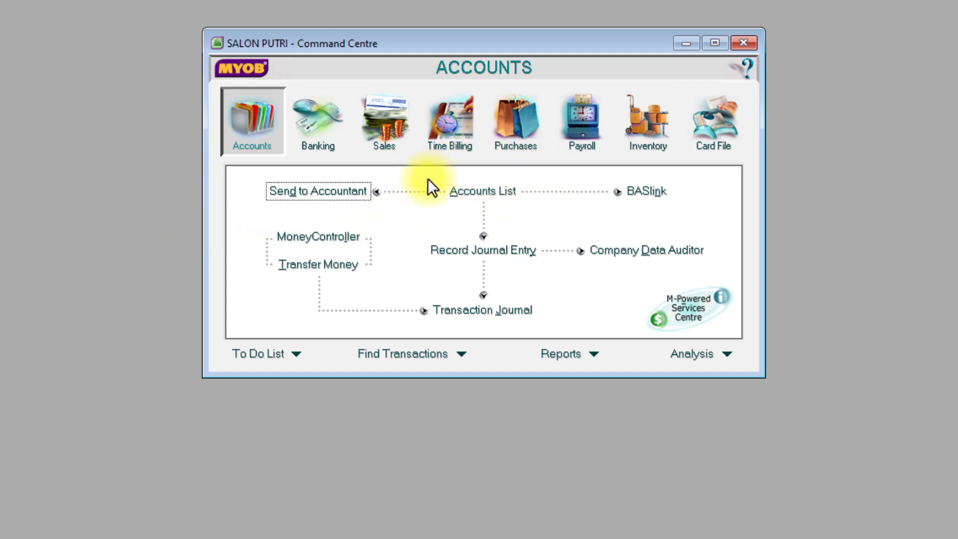
{"action": "left_click", "coordinate": [487, 192]}
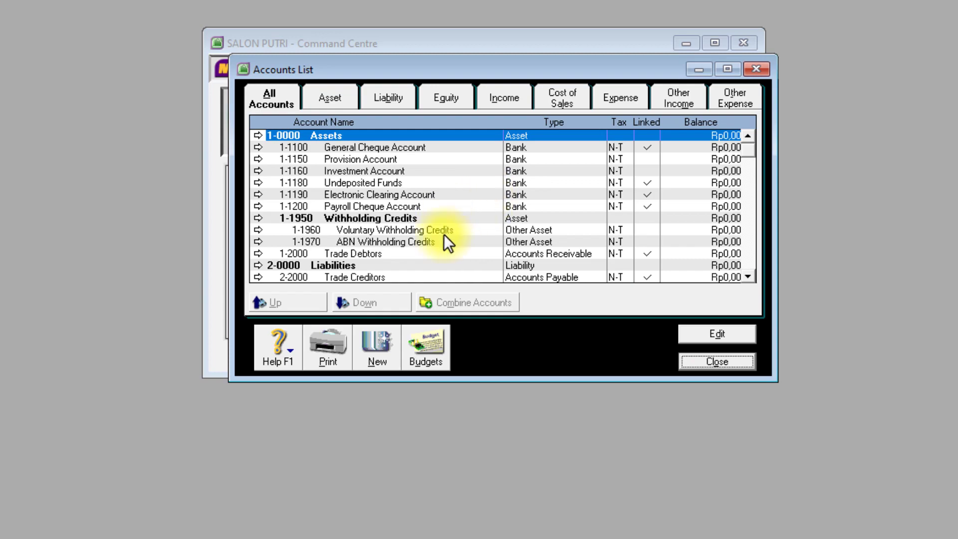
{"action": "left_click_drag", "start_coordinate": [556, 380], "coordinate": [567, 538]}
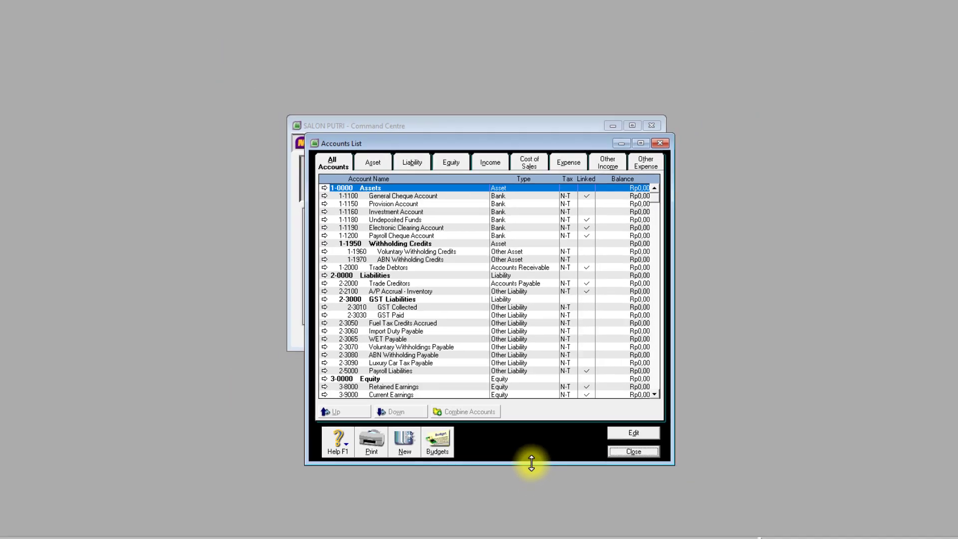
{"action": "left_click_drag", "start_coordinate": [326, 253], "coordinate": [136, 253]}
{"action": "left_click_drag", "start_coordinate": [348, 164], "coordinate": [440, 81]}
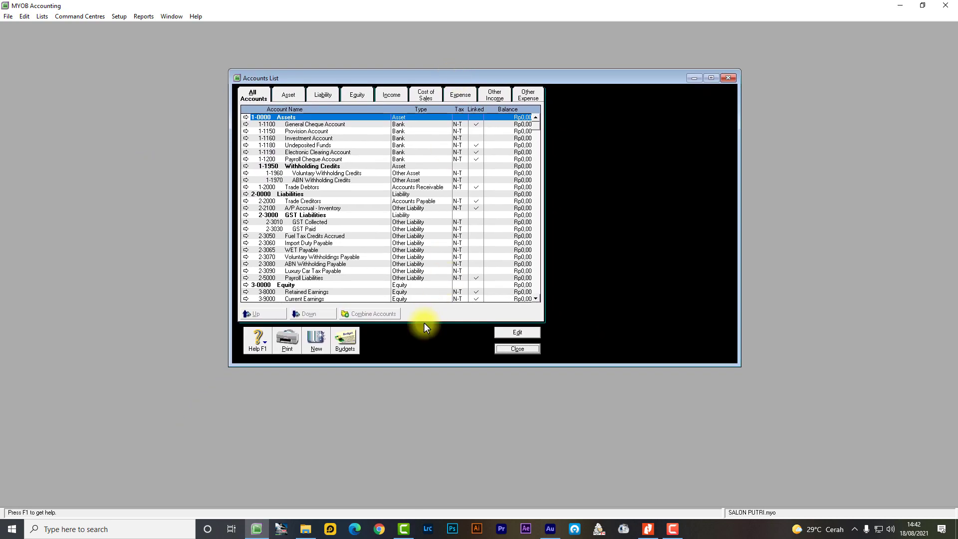
{"action": "left_click_drag", "start_coordinate": [416, 367], "coordinate": [415, 425]}
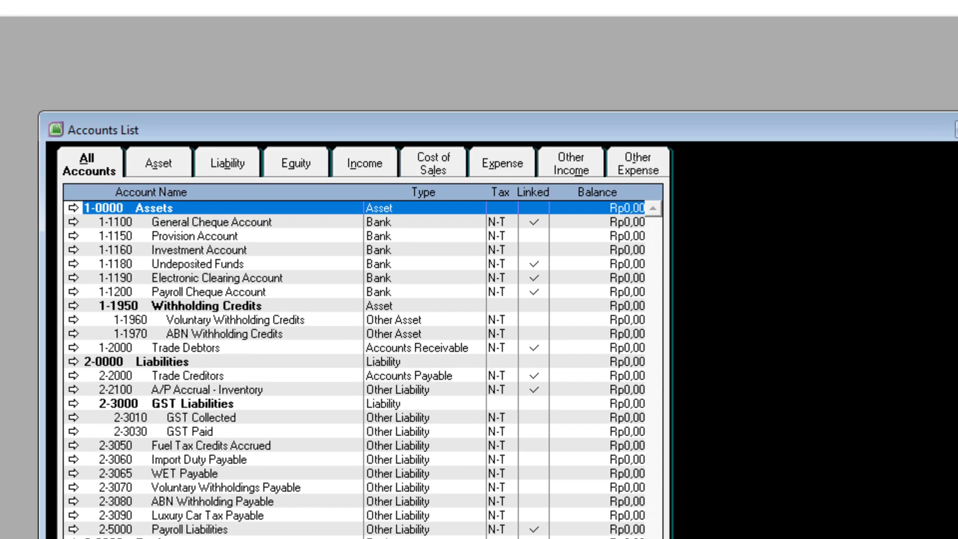
Step: Narrow the Accounts List window and limit the list to the asset accounts
{"action": "left_click_drag", "start_coordinate": [745, 177], "coordinate": [595, 181]}
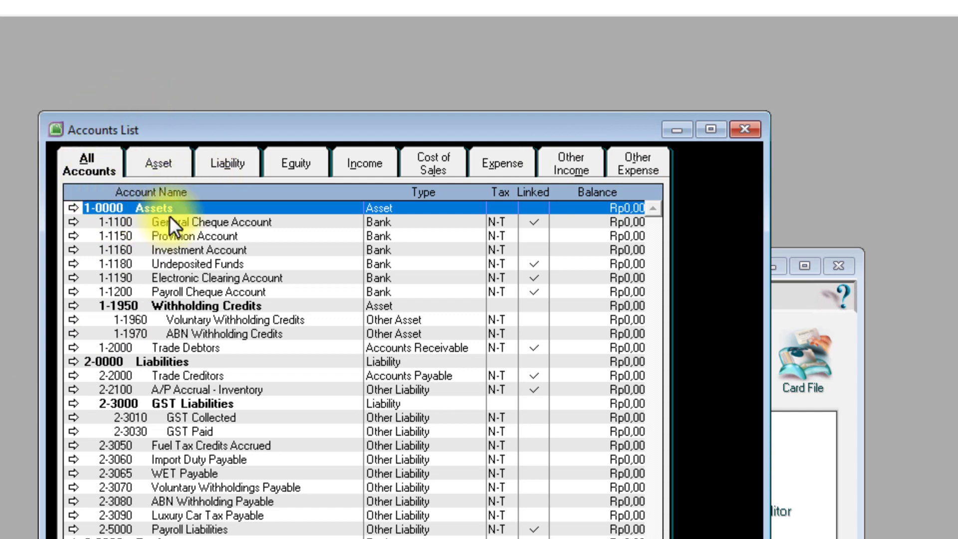
{"action": "left_click", "coordinate": [166, 162]}
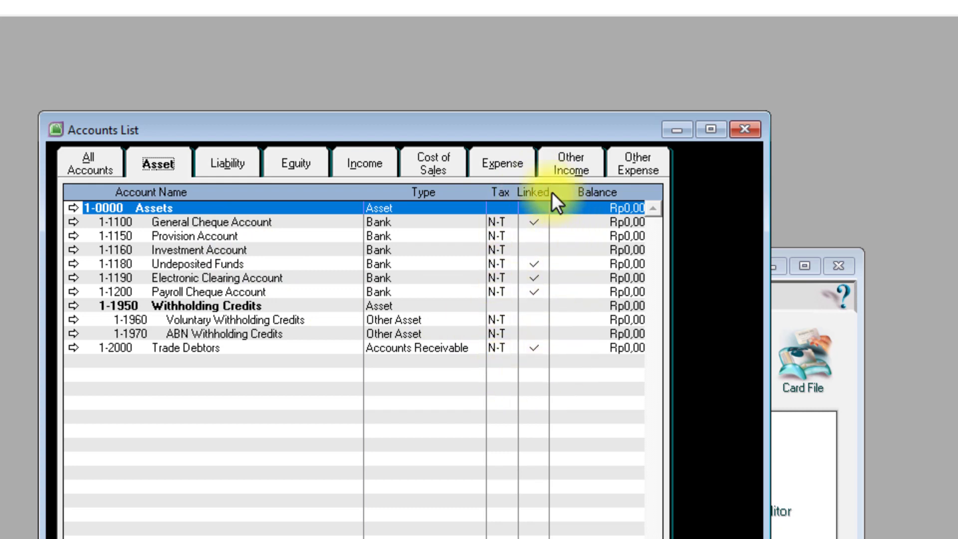
{"action": "left_click", "coordinate": [512, 294]}
{"action": "left_click", "coordinate": [534, 226]}
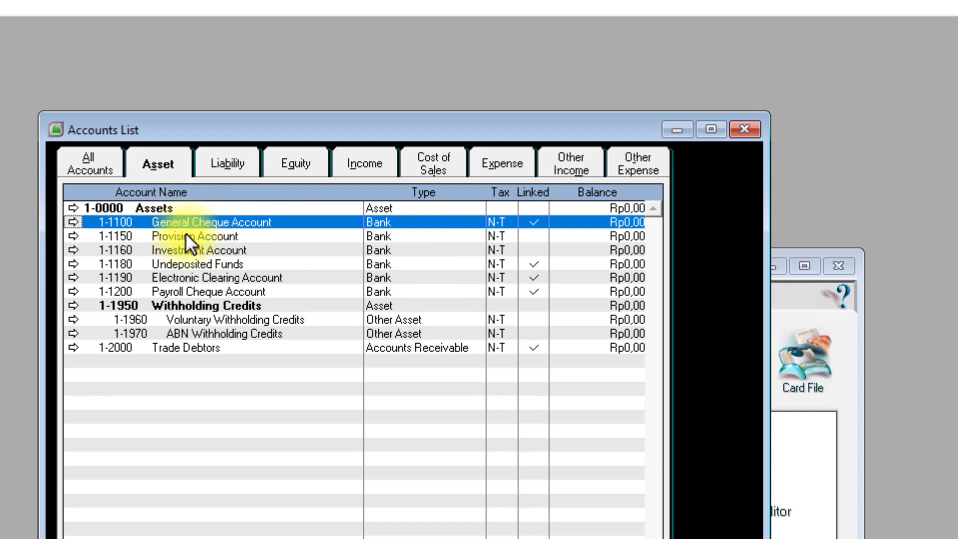
Step: Delete the Provision Account from the asset accounts
{"action": "left_click", "coordinate": [172, 235]}
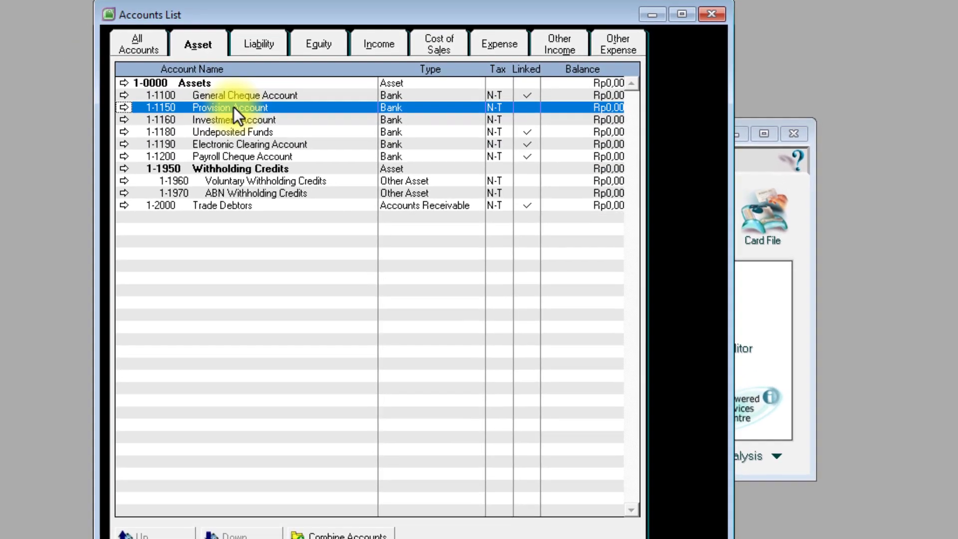
{"action": "double_click", "coordinate": [193, 236]}
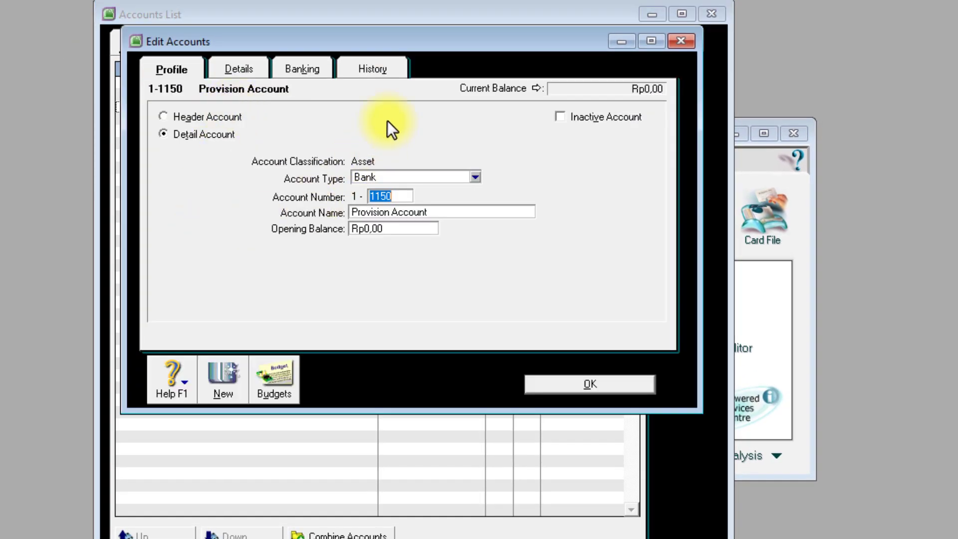
{"action": "left_click_drag", "start_coordinate": [283, 40], "coordinate": [296, 120]}
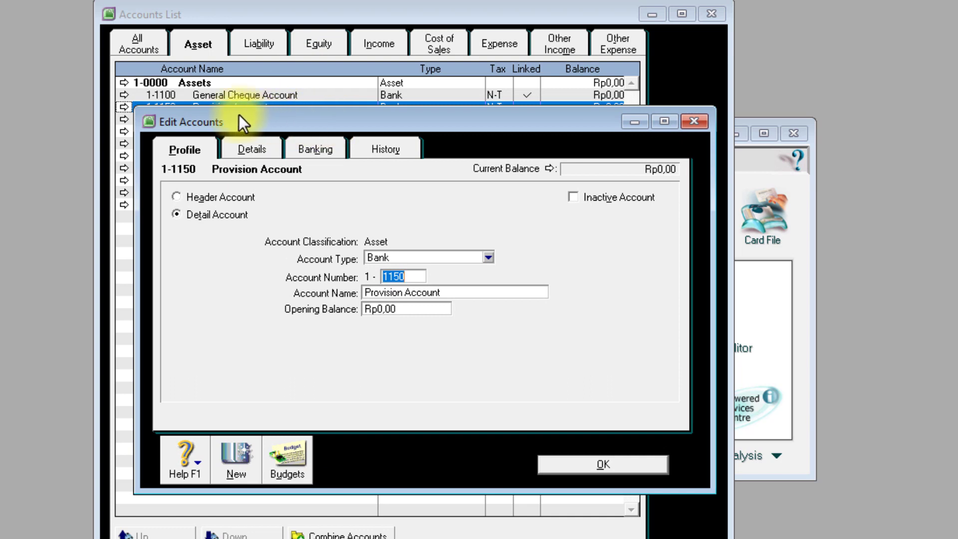
{"action": "right_click", "coordinate": [224, 256]}
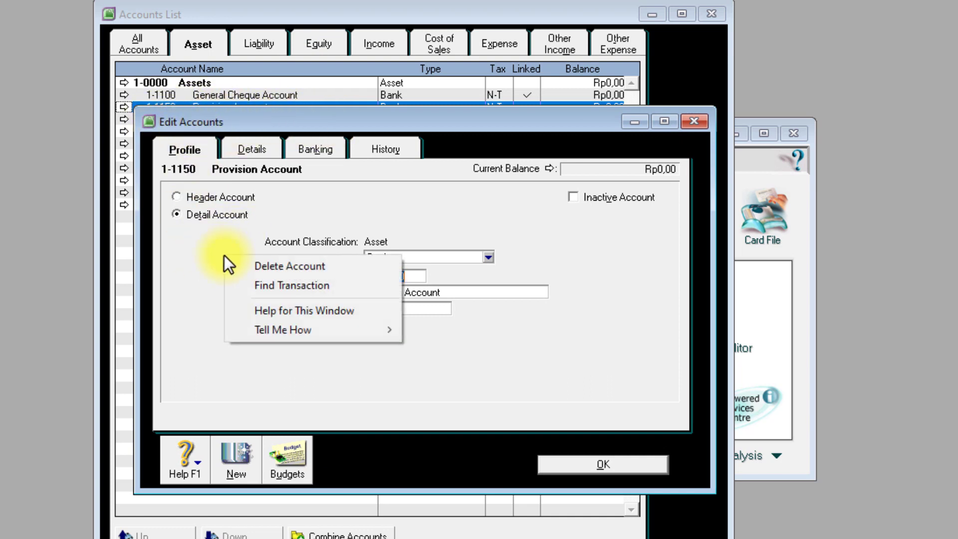
{"action": "left_click", "coordinate": [281, 267]}
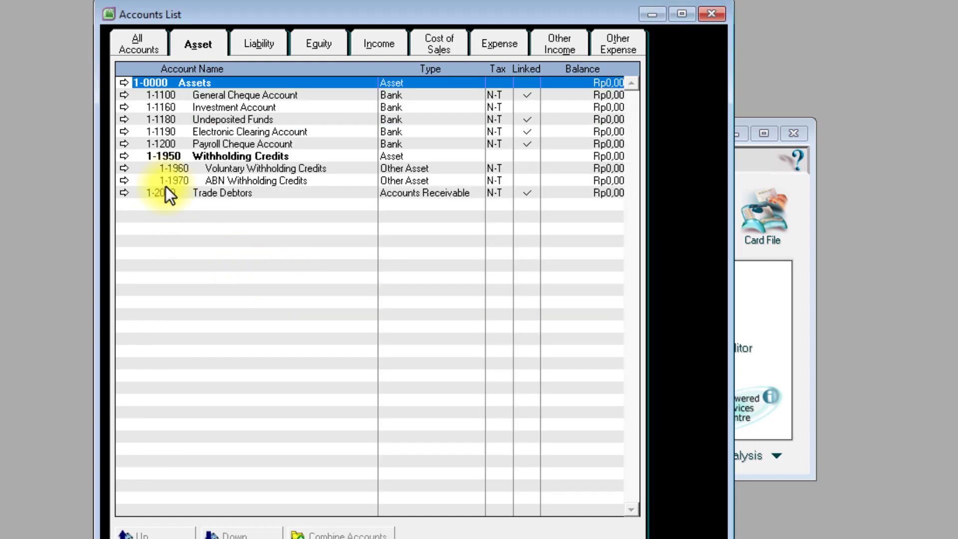
Step: Delete the Investment Account from the asset accounts
{"action": "left_click", "coordinate": [217, 107]}
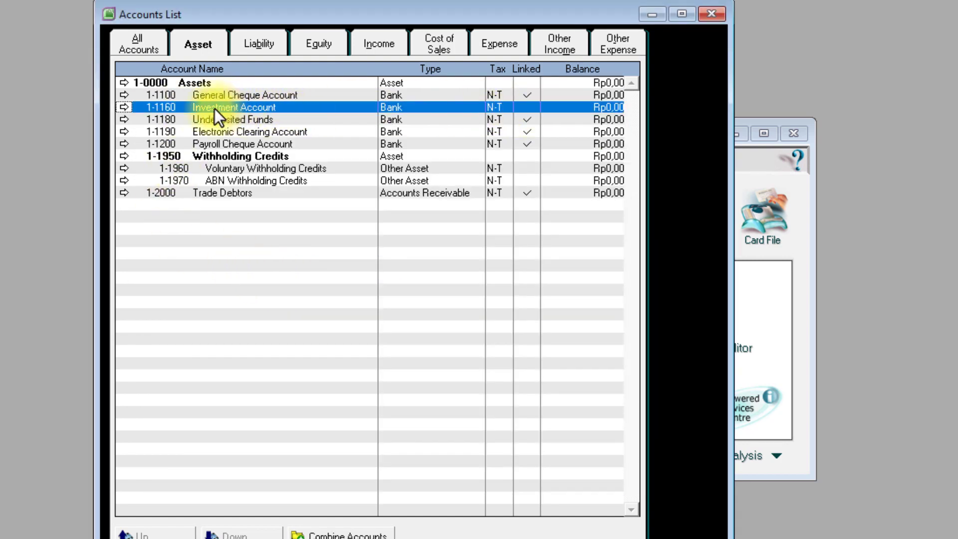
{"action": "double_click", "coordinate": [208, 109]}
{"action": "right_click", "coordinate": [190, 180]}
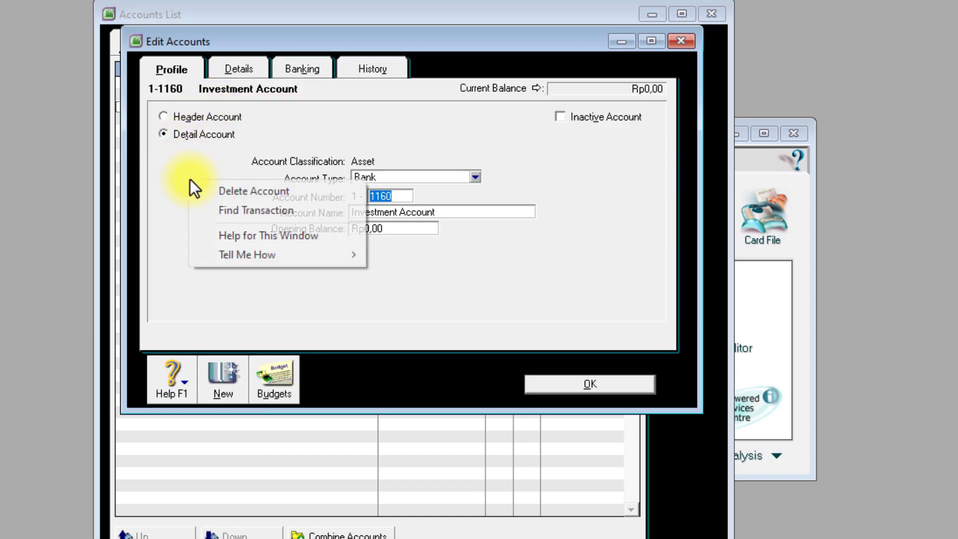
{"action": "left_click", "coordinate": [250, 193]}
Step: Delete the Voluntary Withholding Credits and ABN Withholding Credits detail accounts
{"action": "left_click", "coordinate": [225, 143]}
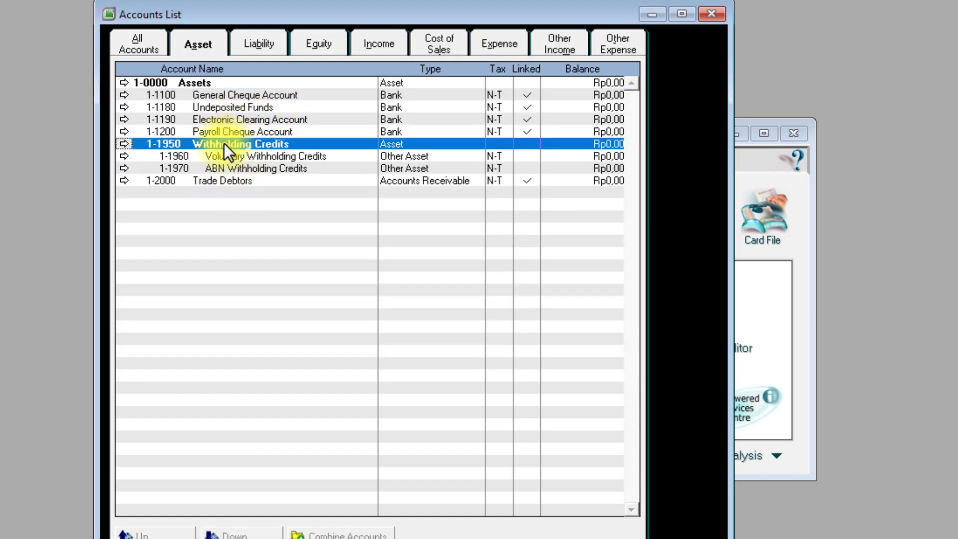
{"action": "double_click", "coordinate": [228, 156]}
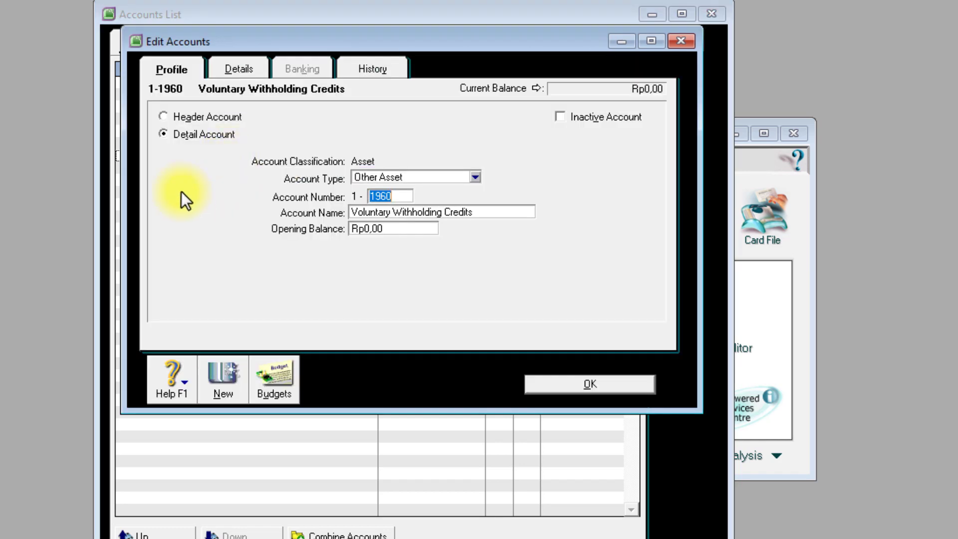
{"action": "right_click", "coordinate": [181, 190]}
{"action": "left_click", "coordinate": [220, 202]}
{"action": "double_click", "coordinate": [232, 155]}
{"action": "right_click", "coordinate": [223, 190]}
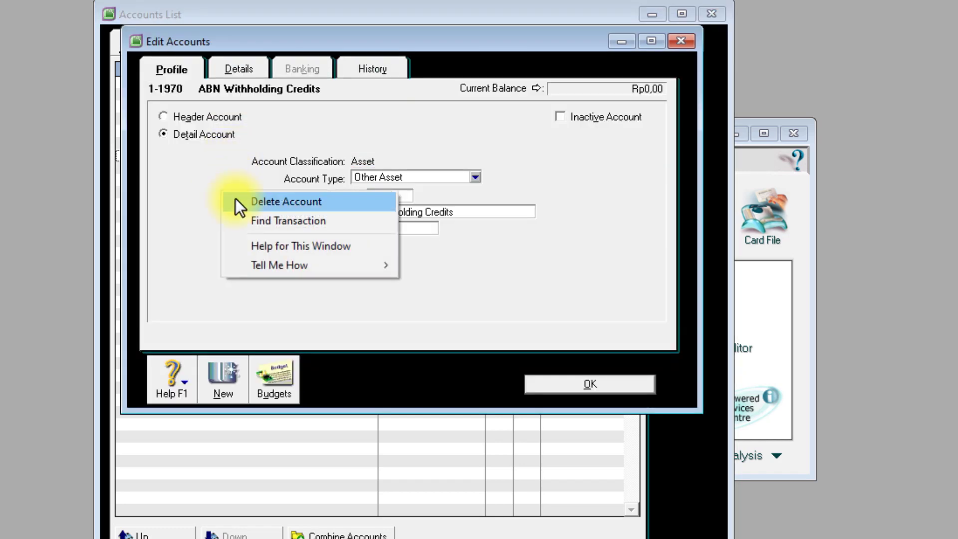
{"action": "left_click", "coordinate": [235, 200]}
Step: Delete the Withholding Credits header account from the asset accounts
{"action": "double_click", "coordinate": [212, 144]}
{"action": "right_click", "coordinate": [194, 182]}
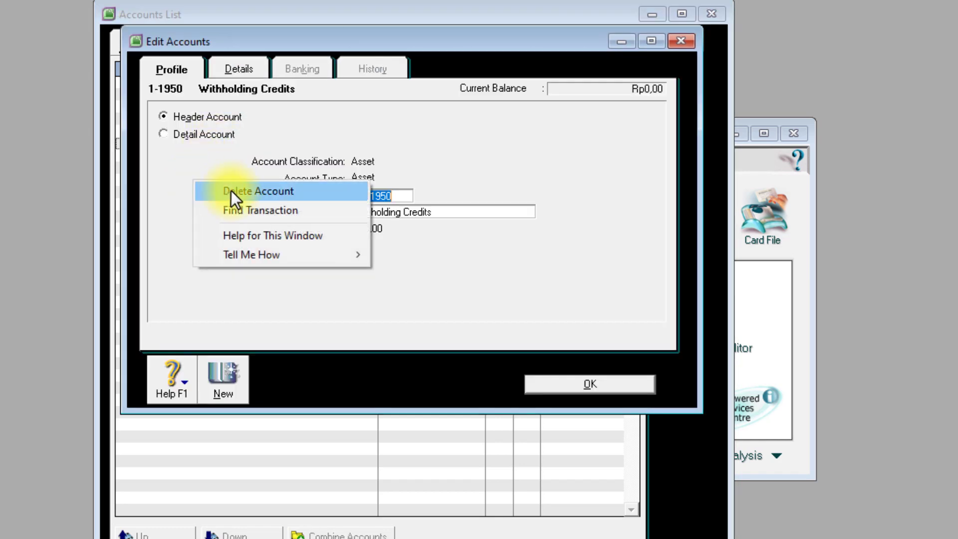
{"action": "left_click", "coordinate": [230, 190]}
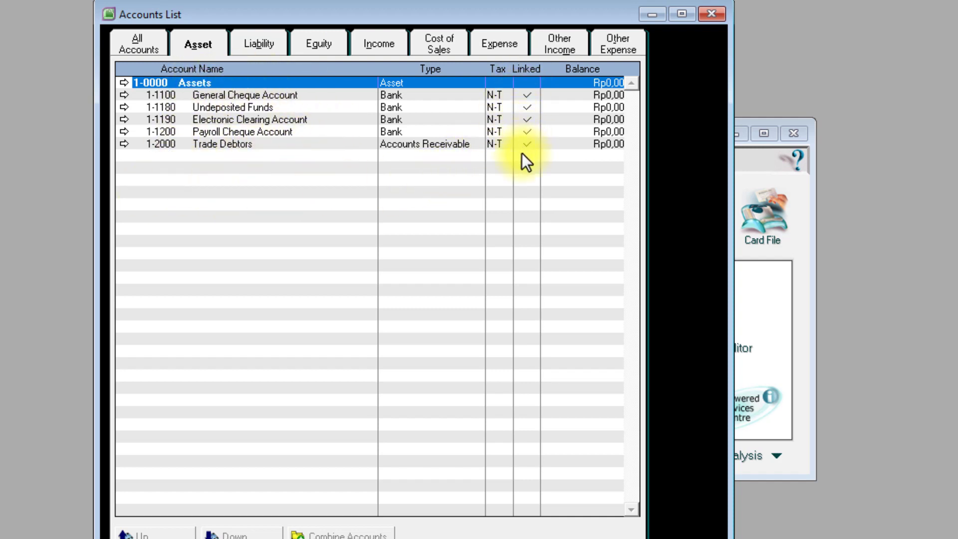
Step: Change the account number of the linked Undeposited Funds account to 1-9999
{"action": "left_click", "coordinate": [222, 109]}
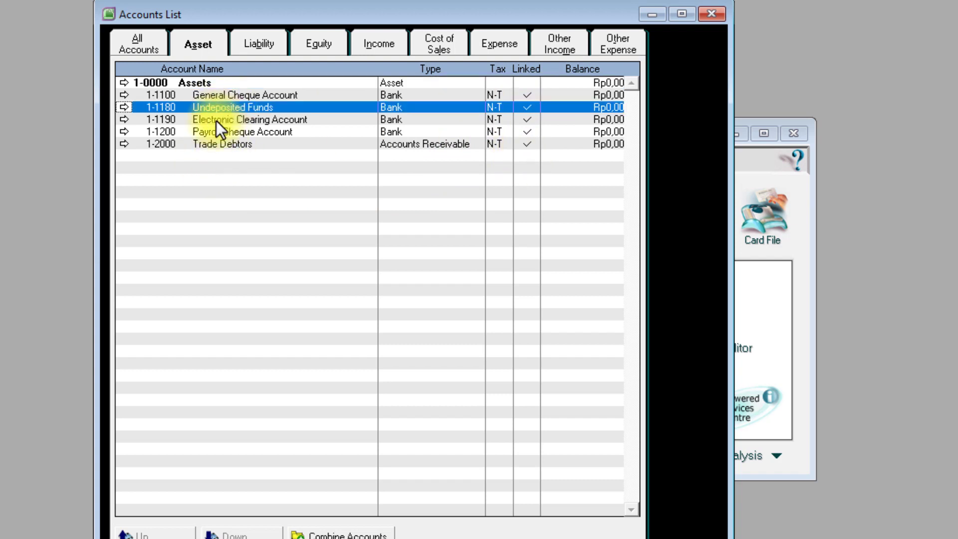
{"action": "left_click", "coordinate": [196, 145]}
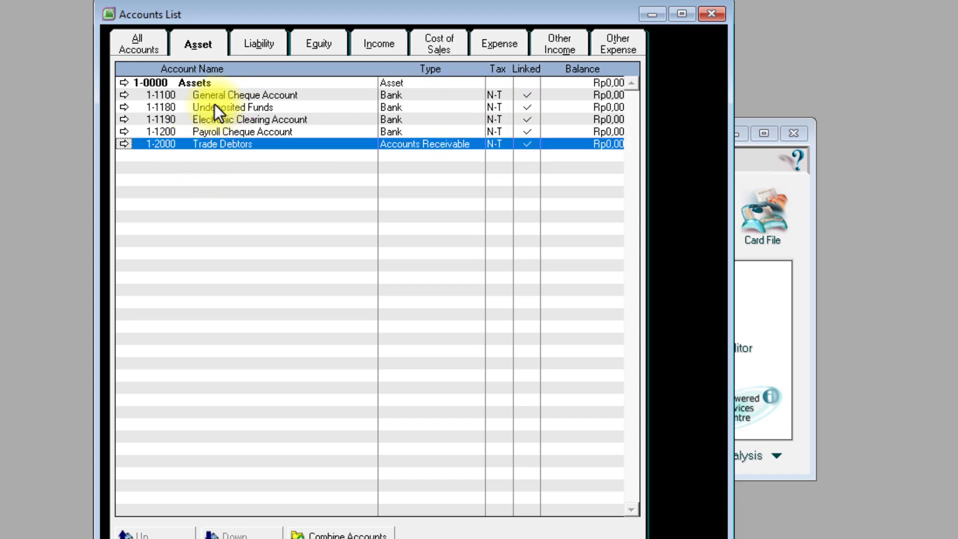
{"action": "left_click", "coordinate": [217, 95]}
{"action": "left_click", "coordinate": [220, 145]}
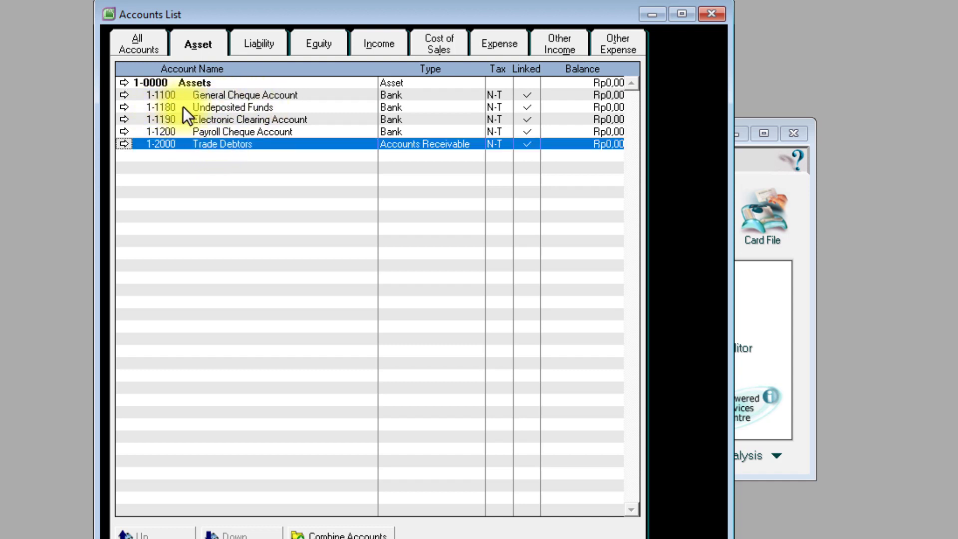
{"action": "double_click", "coordinate": [169, 106]}
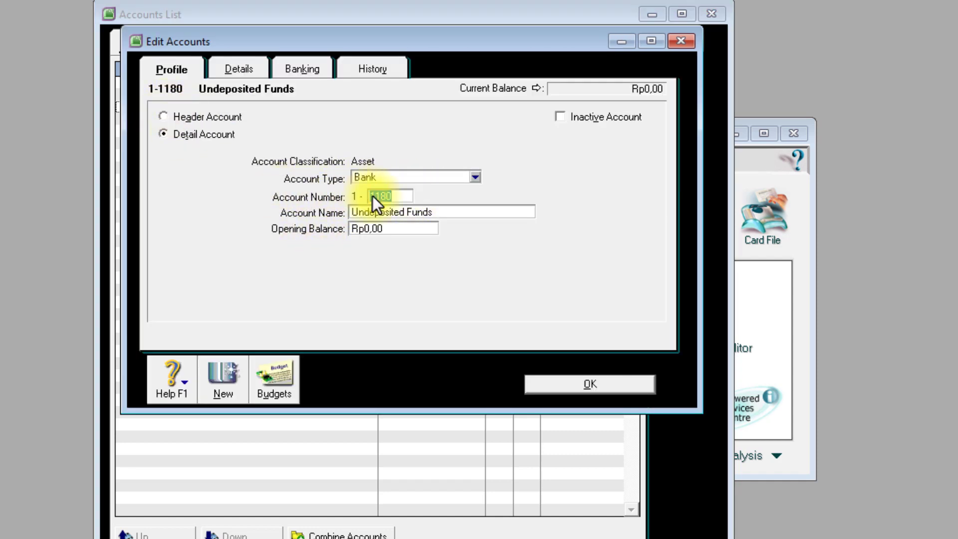
{"action": "type", "text": "9999"}
{"action": "left_click", "coordinate": [581, 386]}
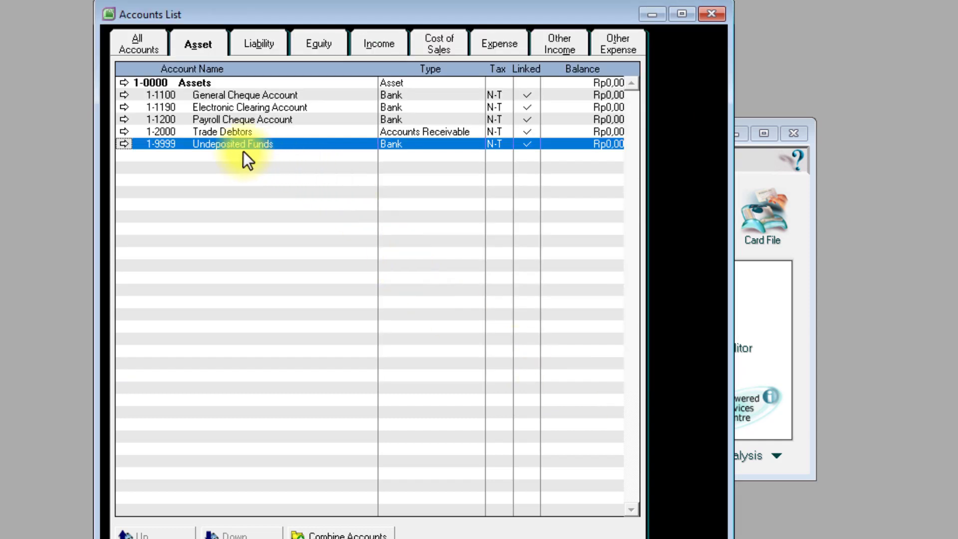
Step: Change the account number of the Electronic Clearing Account to 1-9998
{"action": "double_click", "coordinate": [173, 106]}
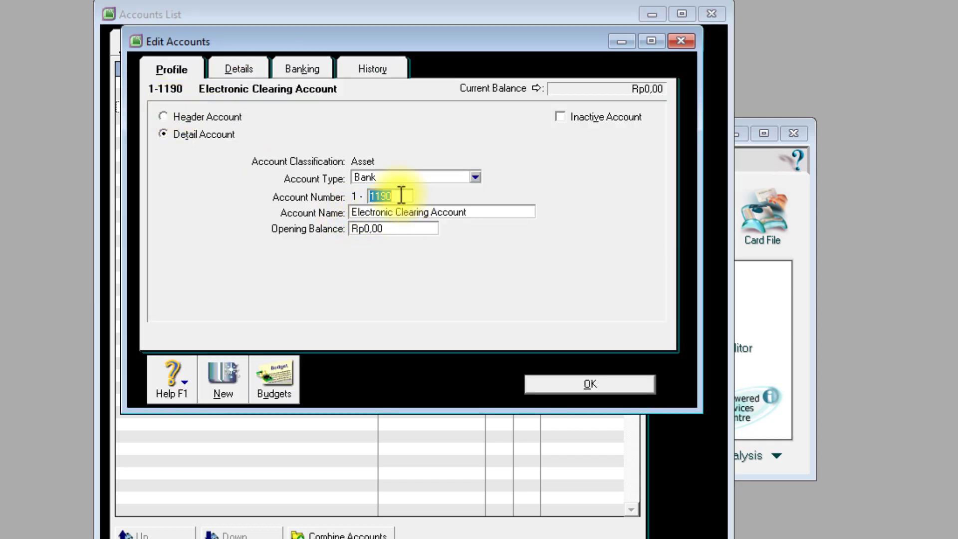
{"action": "type", "text": "9999"}
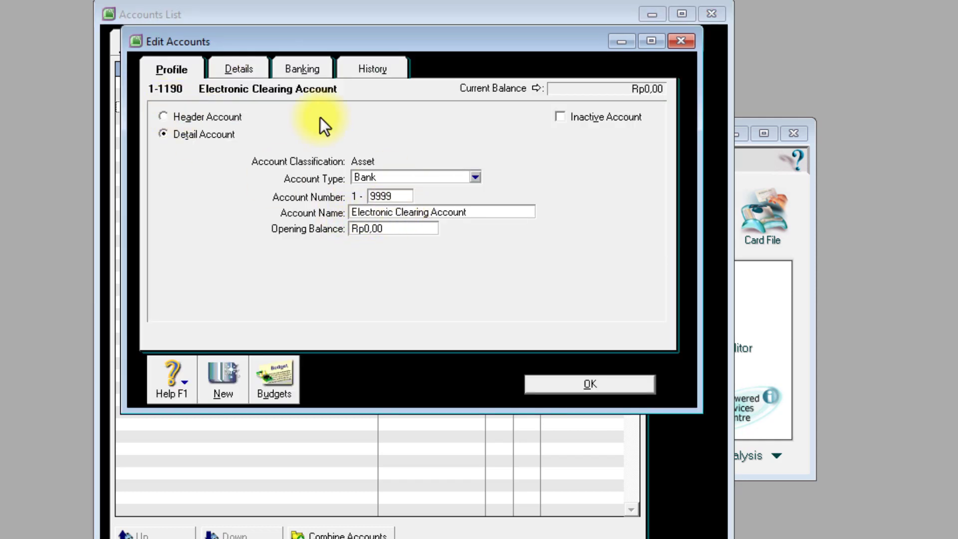
{"action": "key", "text": "BackSpace"}
{"action": "type", "text": "8"}
{"action": "left_click", "coordinate": [564, 386]}
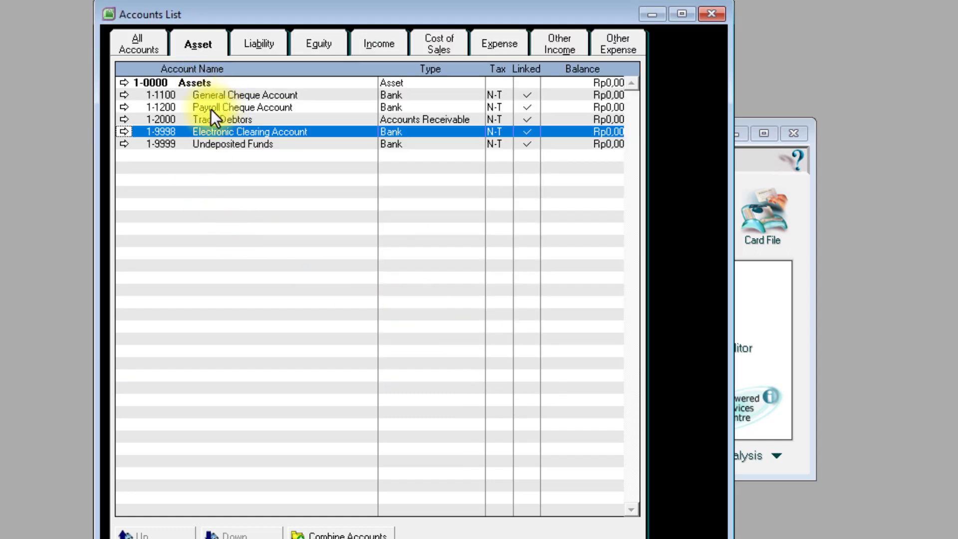
Step: Change the account number of the Payroll Cheque Account to 1-9997
{"action": "double_click", "coordinate": [211, 110]}
{"action": "double_click", "coordinate": [403, 196]}
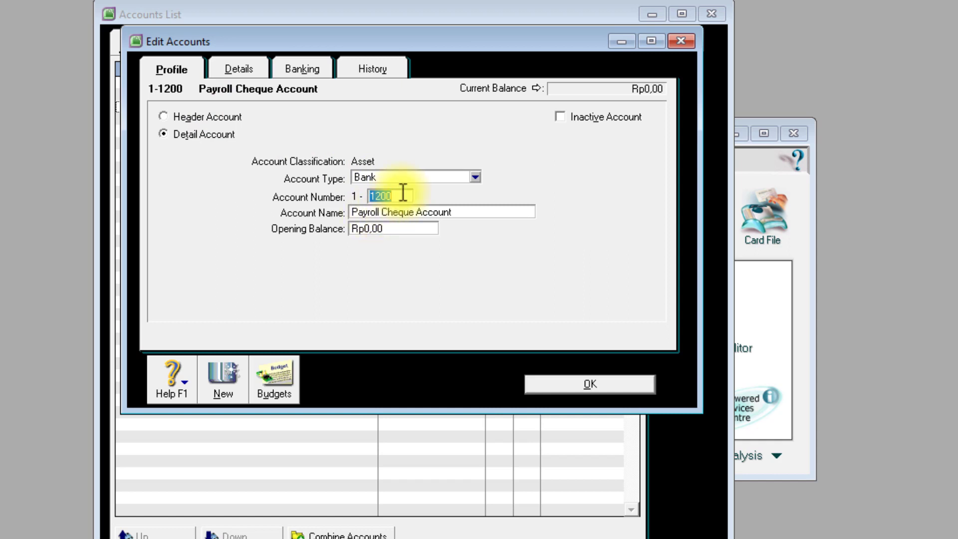
{"action": "type", "text": "9997"}
{"action": "left_click", "coordinate": [568, 385]}
{"action": "left_click", "coordinate": [238, 106]}
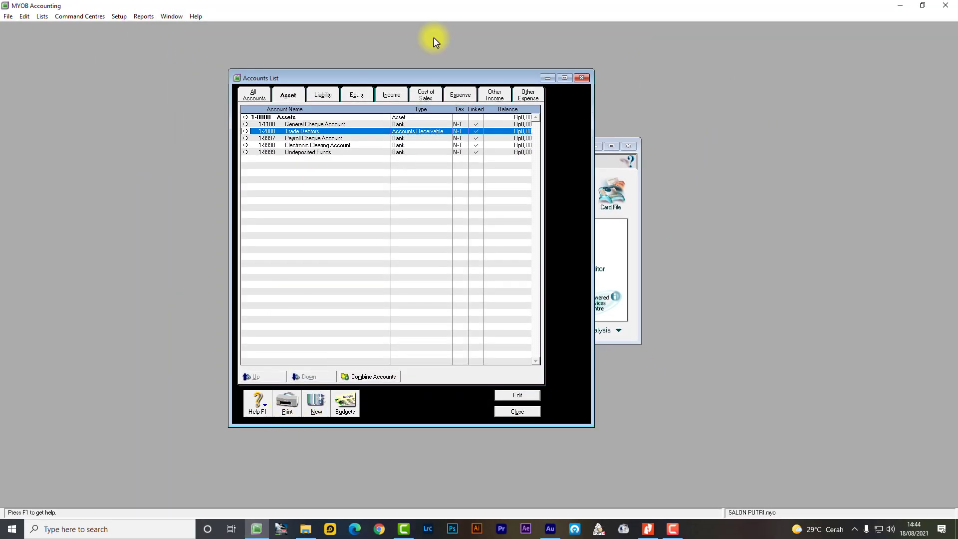
Step: Place MYOB side by side with the exercise PDF in Nitro Pro and bring up its Daftar Akun account list
{"action": "left_click_drag", "start_coordinate": [455, 13], "coordinate": [3, 114]}
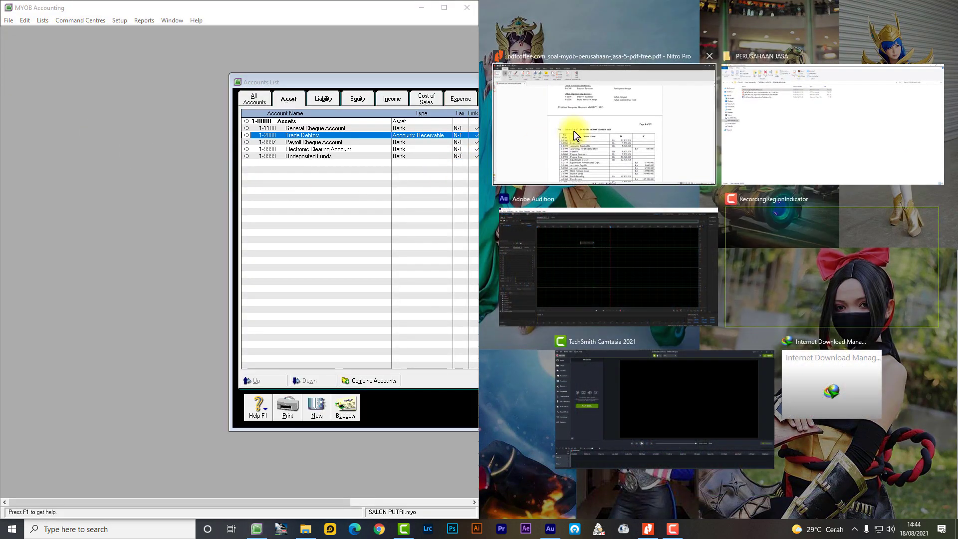
{"action": "left_click", "coordinate": [549, 145]}
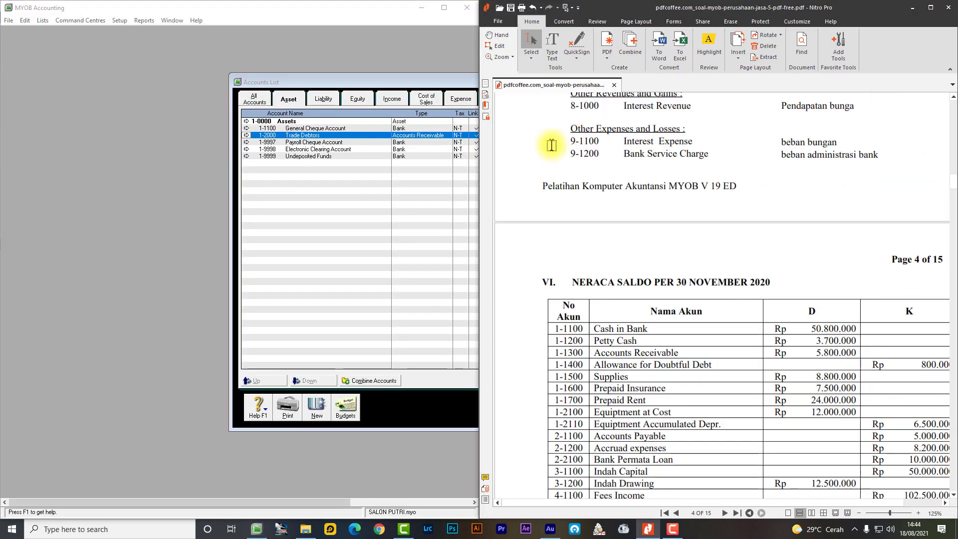
{"action": "left_click_drag", "start_coordinate": [427, 88], "coordinate": [254, 89]}
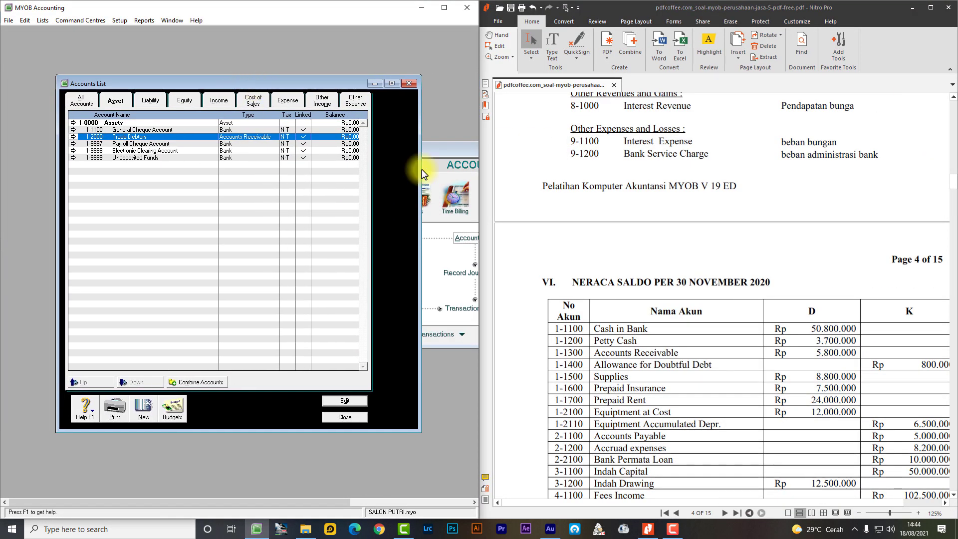
{"action": "scroll", "coordinate": [649, 302], "scroll_direction": "up", "scroll_amount": 10}
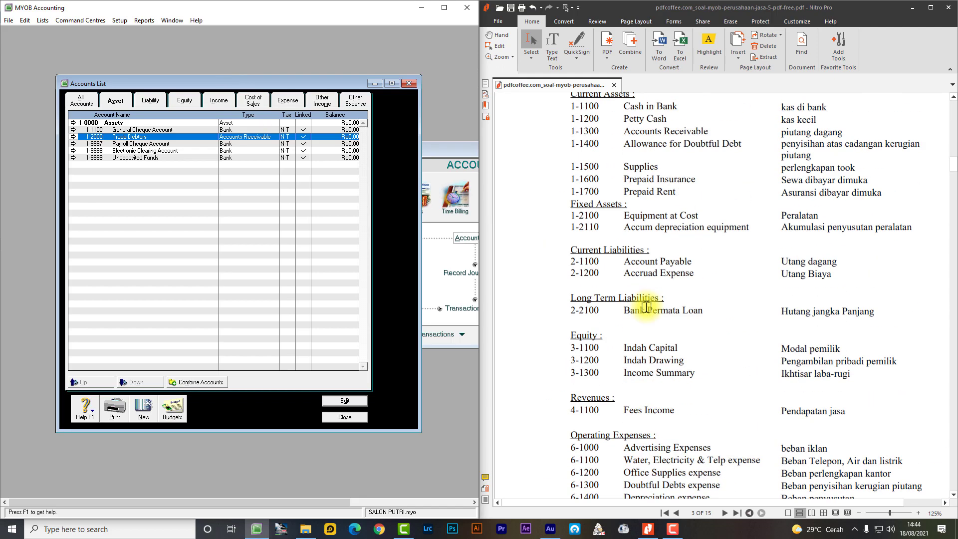
{"action": "scroll", "coordinate": [647, 306], "scroll_direction": "down", "scroll_amount": 1}
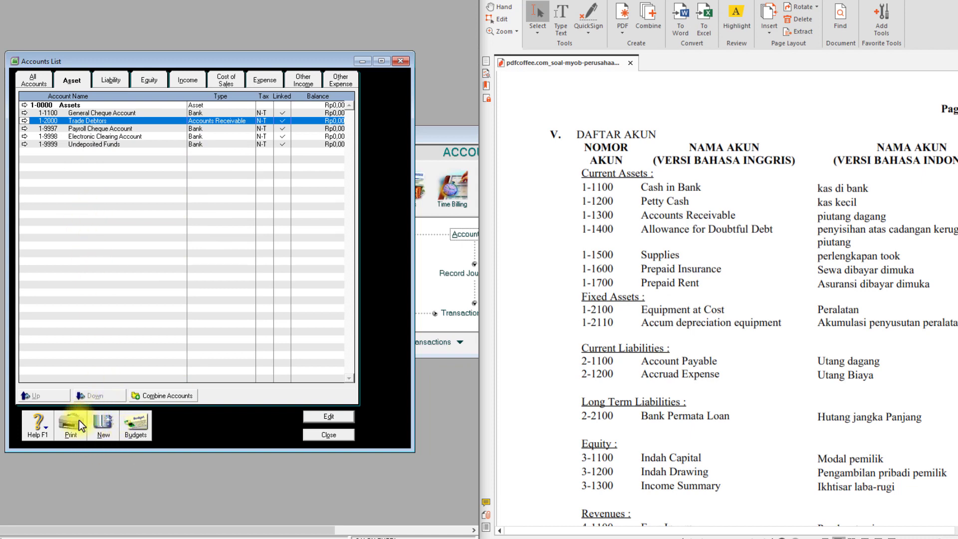
Step: Create an asset header account numbered 1-1000 and named CURRENT ASSETS
{"action": "left_click", "coordinate": [102, 425]}
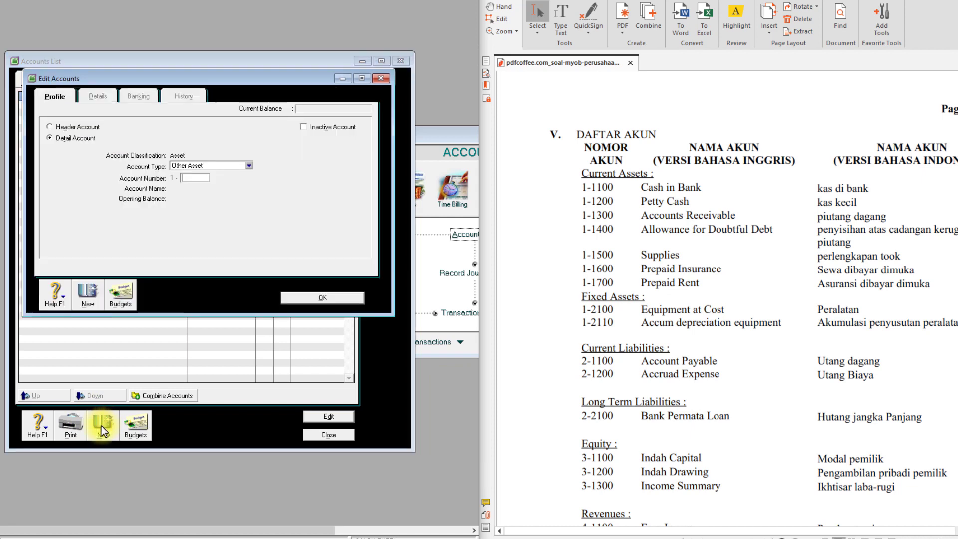
{"action": "left_click", "coordinate": [49, 127]}
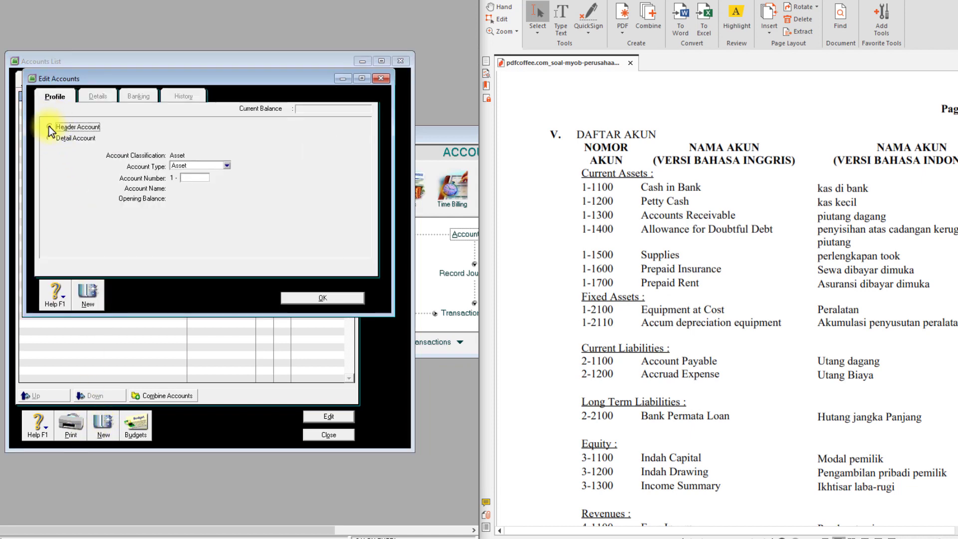
{"action": "left_click", "coordinate": [189, 177]}
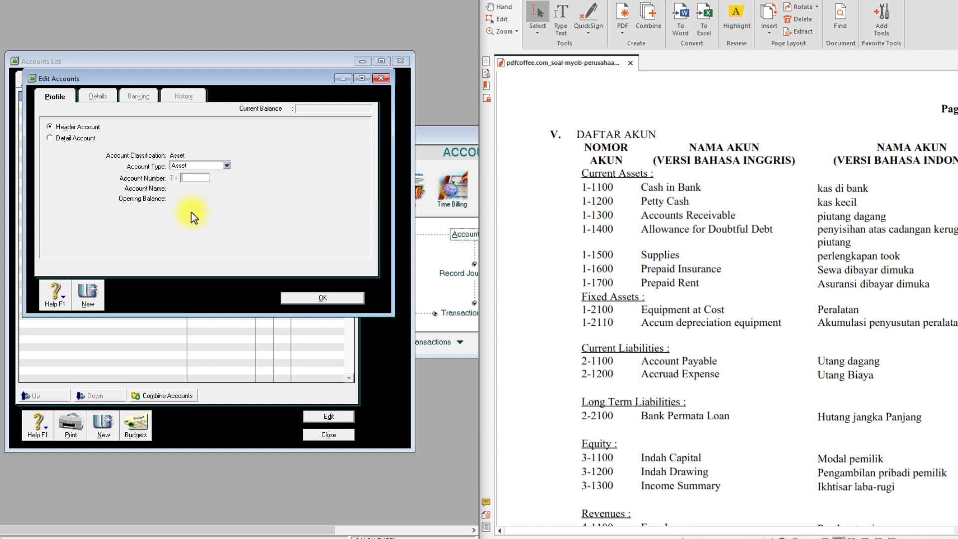
{"action": "type", "text": "1000"}
{"action": "key", "text": "Tab"}
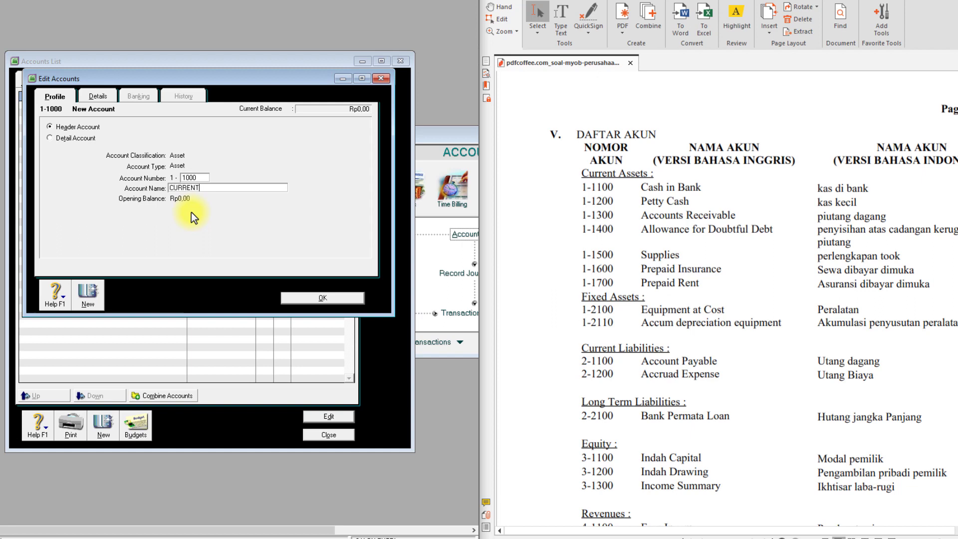
{"action": "type", "text": "CURRENT ASSETS"}
{"action": "left_click", "coordinate": [319, 299]}
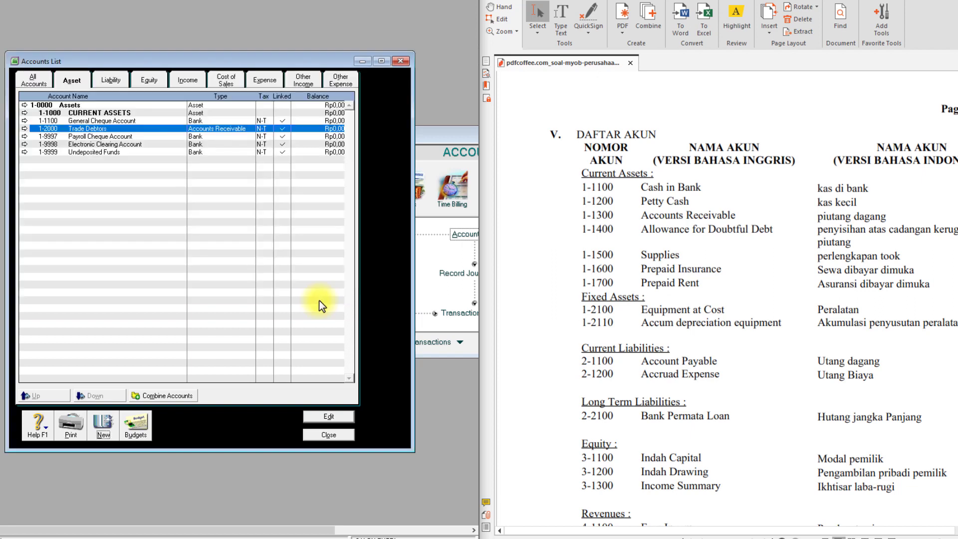
Step: Rename account 1-1100, General Cheque Account, as CASH IN BANK
{"action": "left_click", "coordinate": [84, 114]}
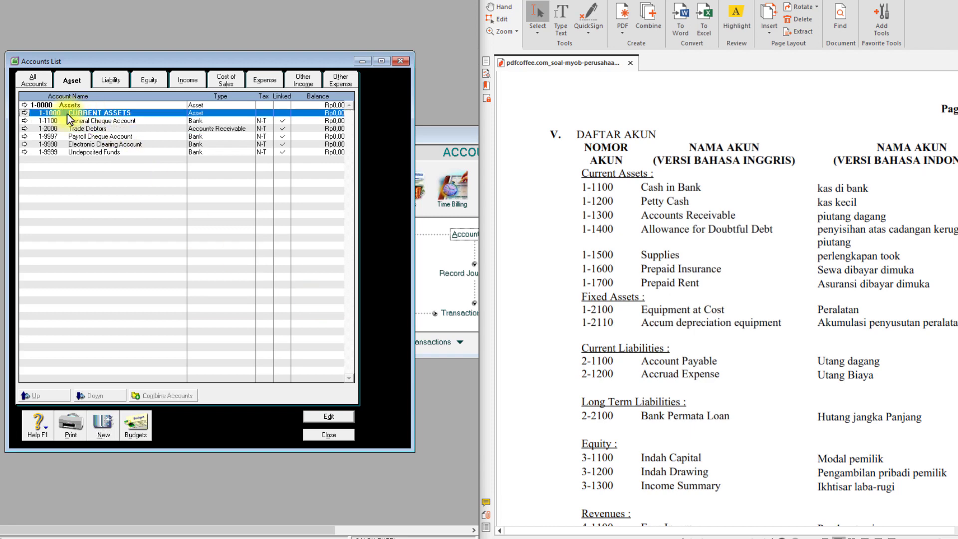
{"action": "left_click", "coordinate": [104, 120]}
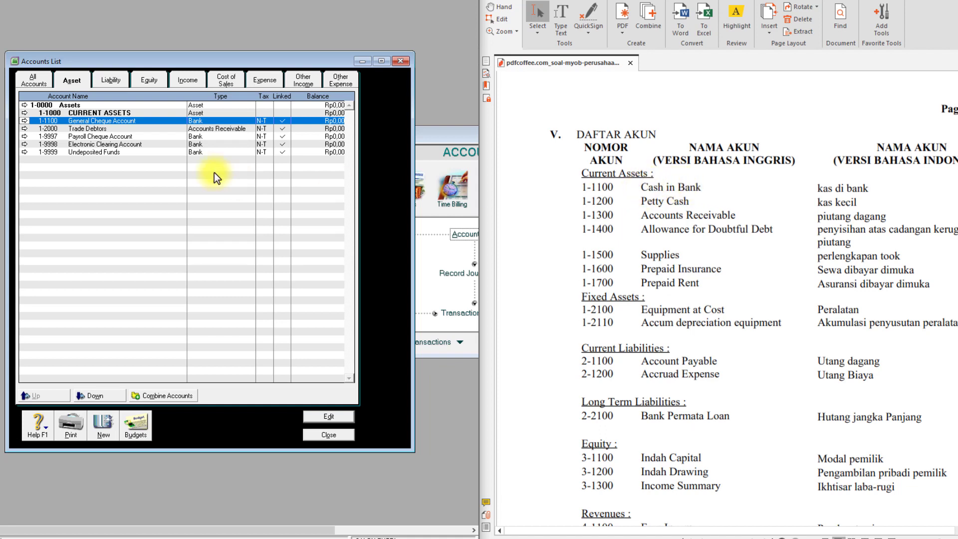
{"action": "double_click", "coordinate": [82, 122]}
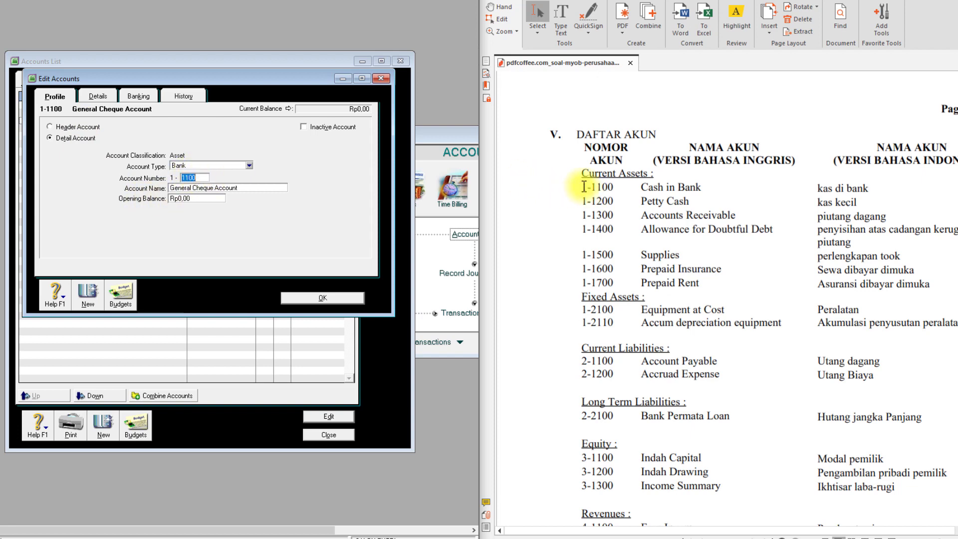
{"action": "left_click_drag", "start_coordinate": [176, 189], "coordinate": [256, 189]}
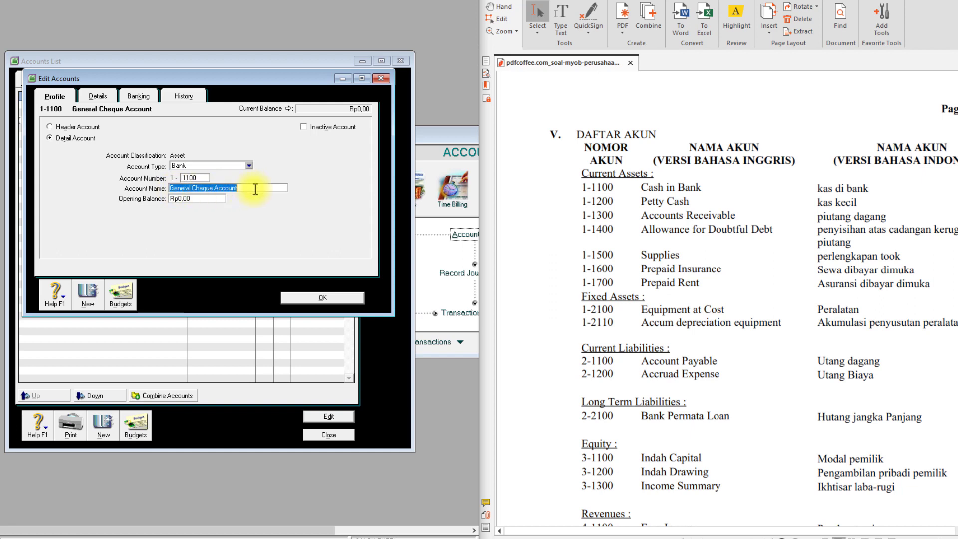
{"action": "type", "text": "CAS"}
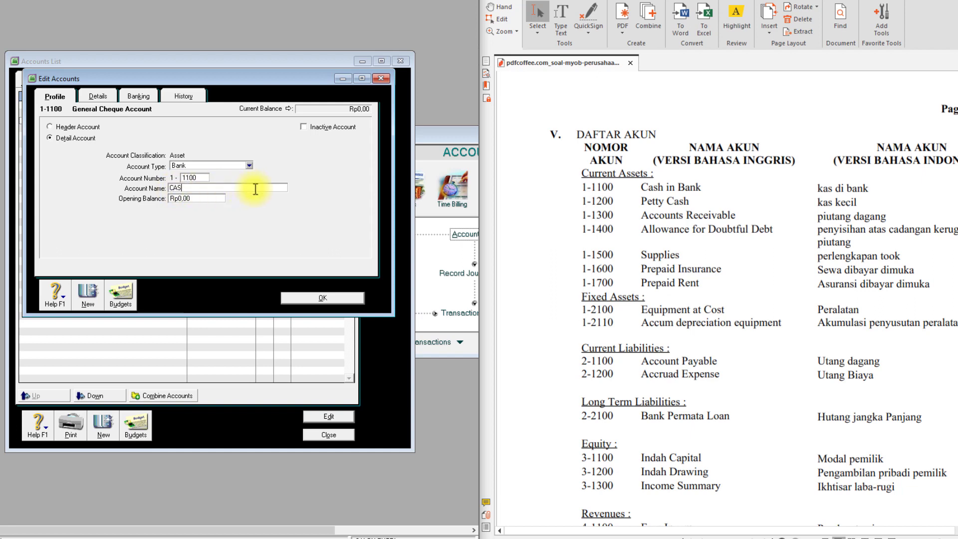
{"action": "type", "text": "H IIN"}
{"action": "key", "text": "BackSpace"}
{"action": "type", "text": "BANK"}
{"action": "left_click", "coordinate": [325, 298]}
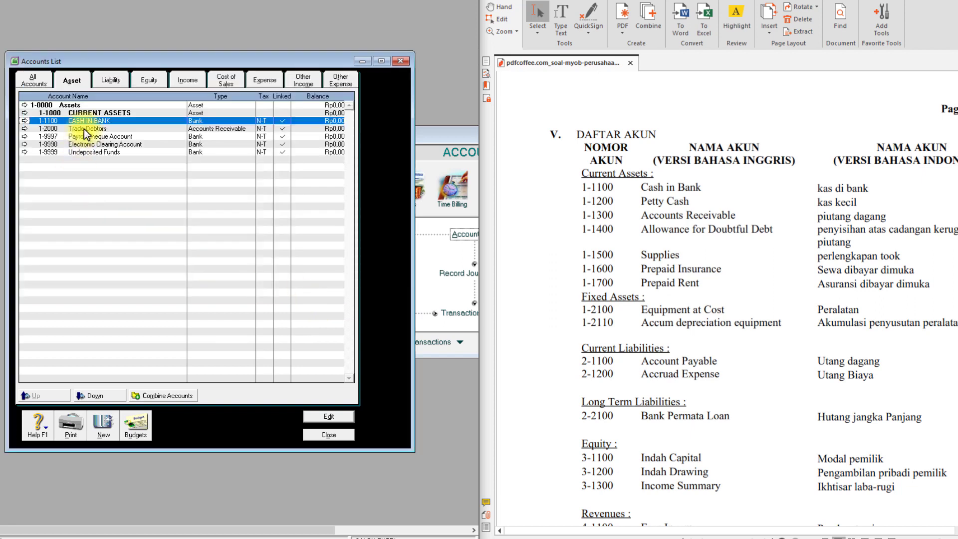
Step: Renumber the Trade Debtors account to 1-1300 and rename it ACCOUNTS RECEIVABLE
{"action": "left_click", "coordinate": [85, 129]}
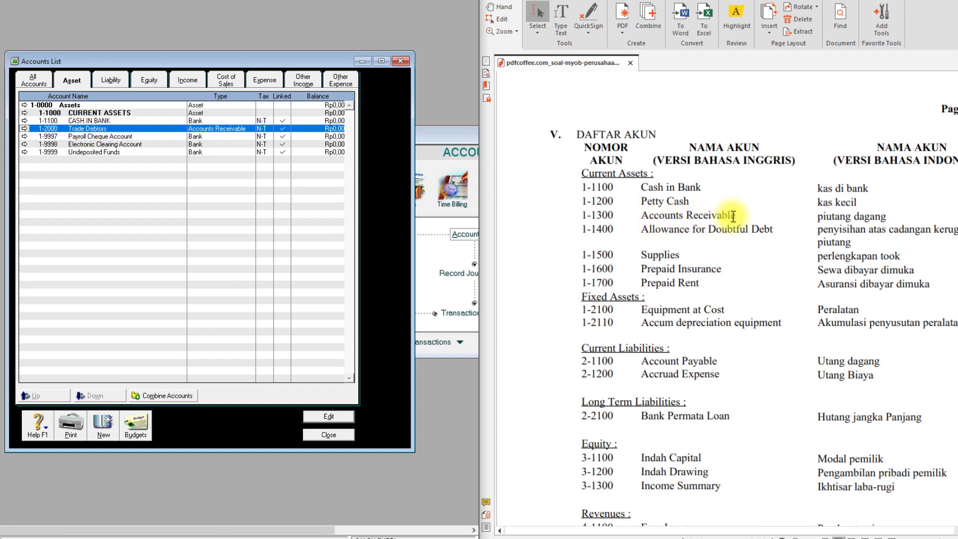
{"action": "double_click", "coordinate": [78, 130]}
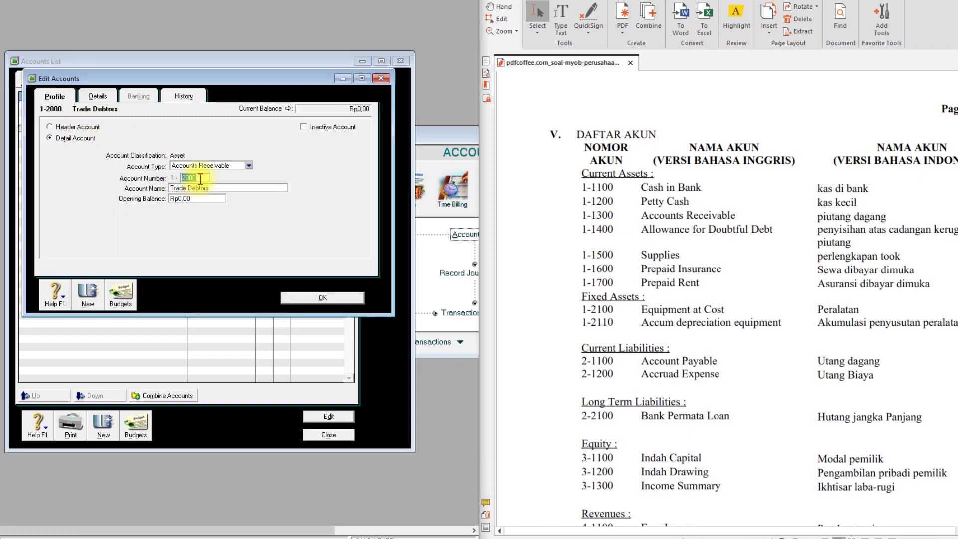
{"action": "type", "text": "1300"}
{"action": "key", "text": "Tab"}
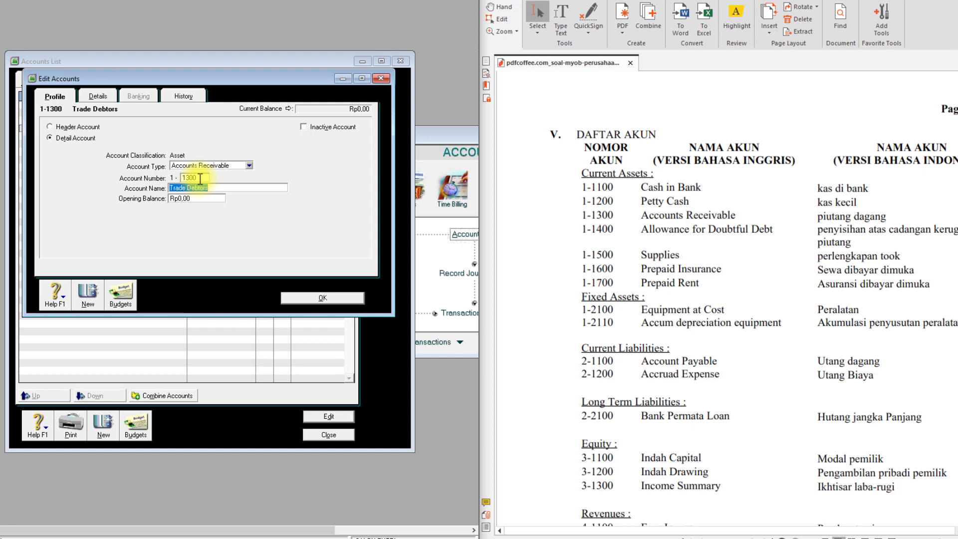
{"action": "type", "text": "ACCOUNTS RECEIVABLE"}
{"action": "left_click", "coordinate": [326, 297]}
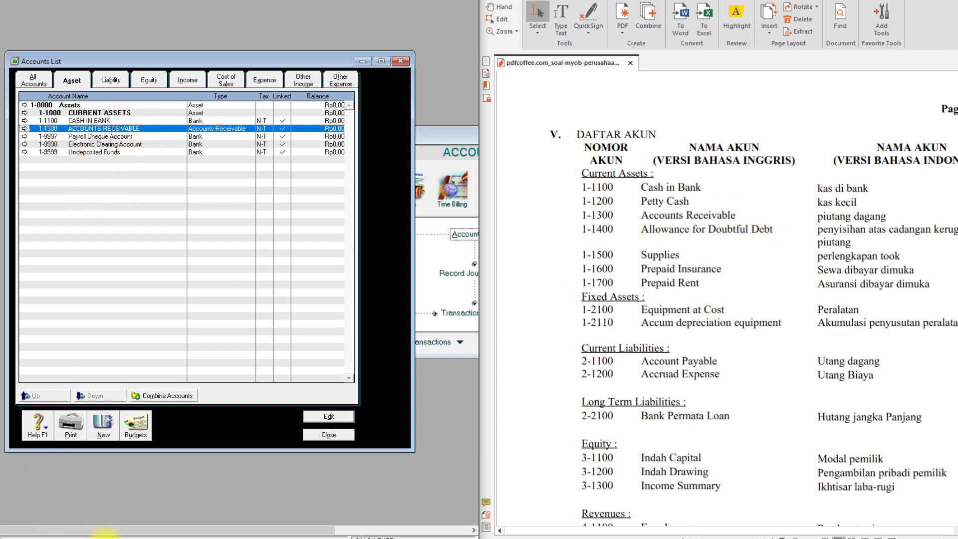
Step: Create a detail account of type Other Asset numbered 1-1200 and named PETTY CASH
{"action": "left_click", "coordinate": [103, 426]}
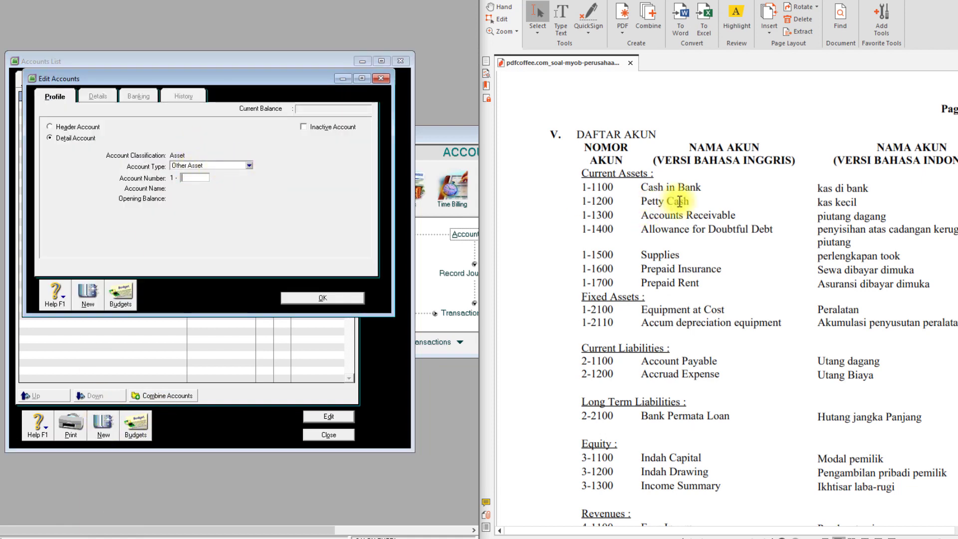
{"action": "left_click", "coordinate": [194, 178]}
{"action": "type", "text": "1200"}
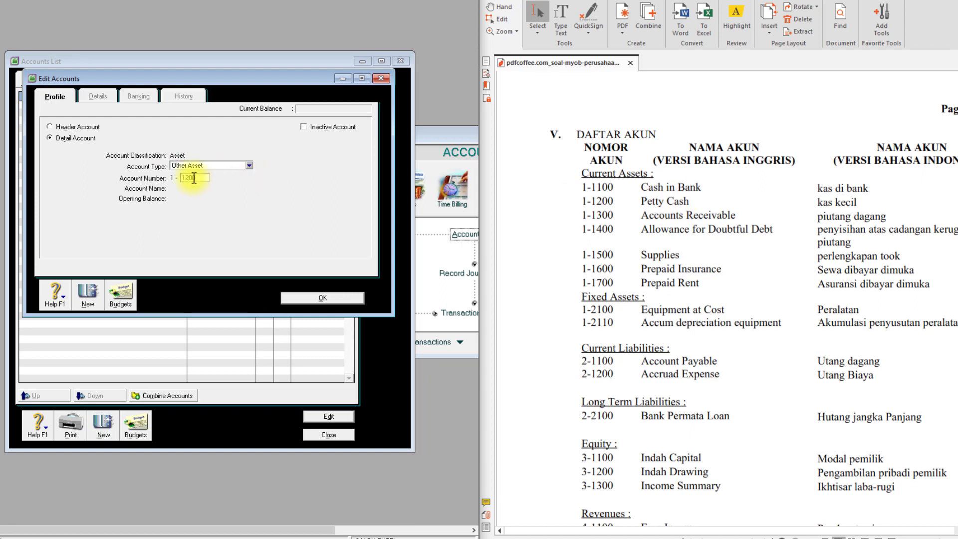
{"action": "key", "text": "Tab"}
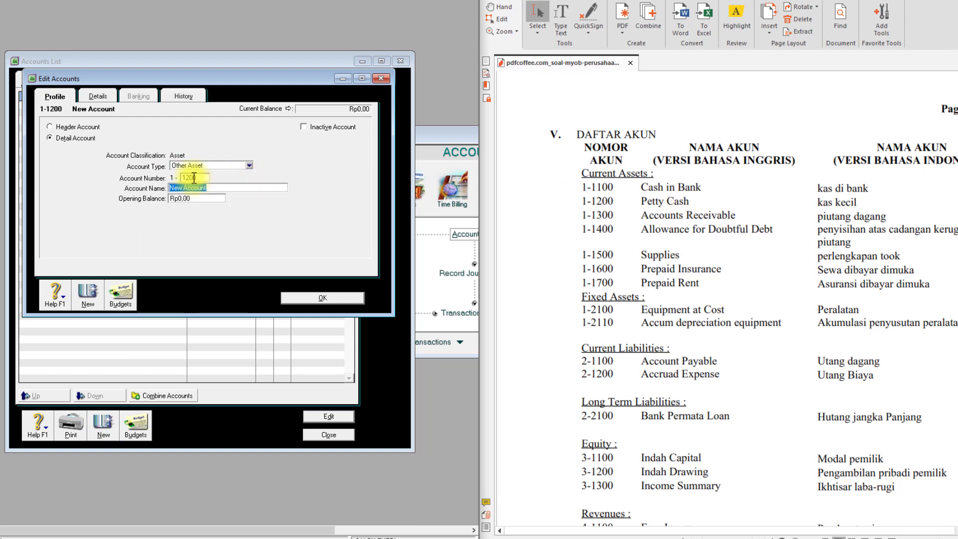
{"action": "type", "text": "PETTY CASH"}
{"action": "left_click", "coordinate": [88, 295]}
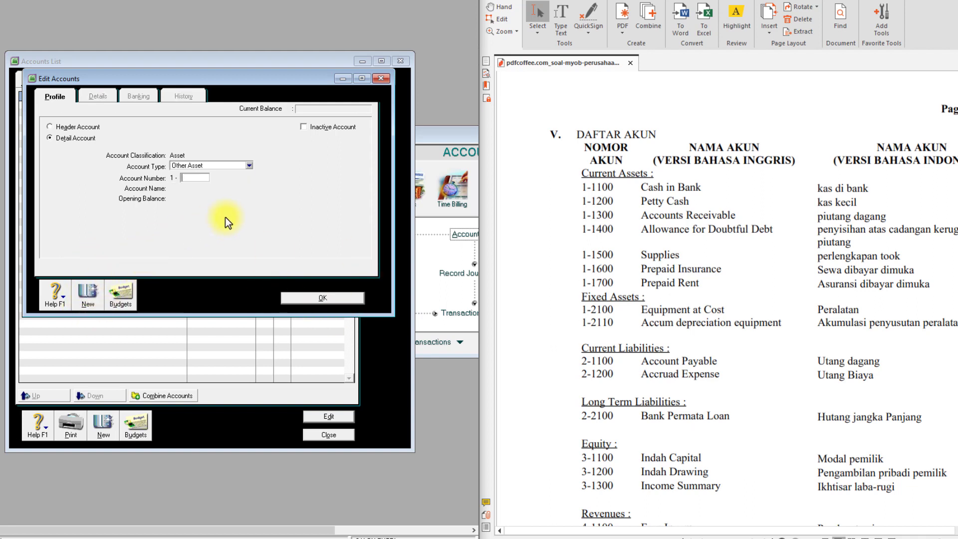
Step: Create an Other Asset detail account numbered 1-1400 and named ALLOWANCE FOR DOUBTFUL DEBT
{"action": "type", "text": "1400"}
{"action": "key", "text": "Tab"}
{"action": "type", "text": "ALO"}
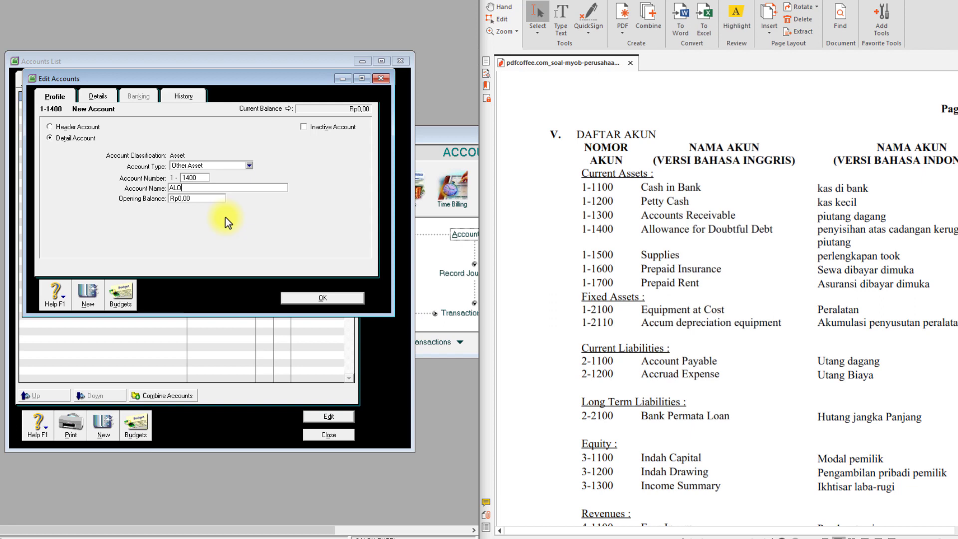
{"action": "key", "text": "BackSpace"}
{"action": "type", "text": "LOWANCE FOR DOUBTFUL DEBT"}
{"action": "left_click", "coordinate": [100, 291]}
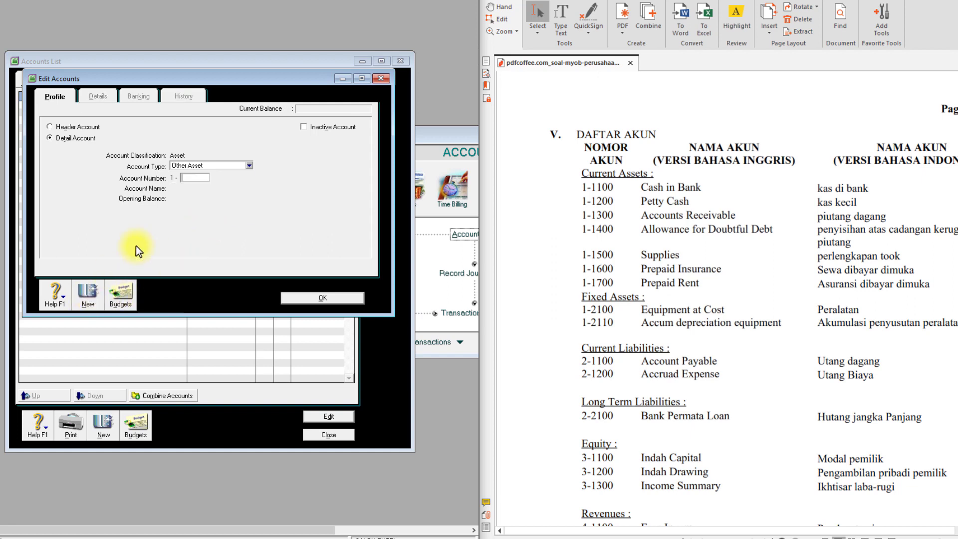
Step: Create an Other Asset detail account numbered 1-1500 and named SUPPLIES
{"action": "type", "text": "1500"}
{"action": "key", "text": "Tab"}
{"action": "type", "text": "SUPPLIER"}
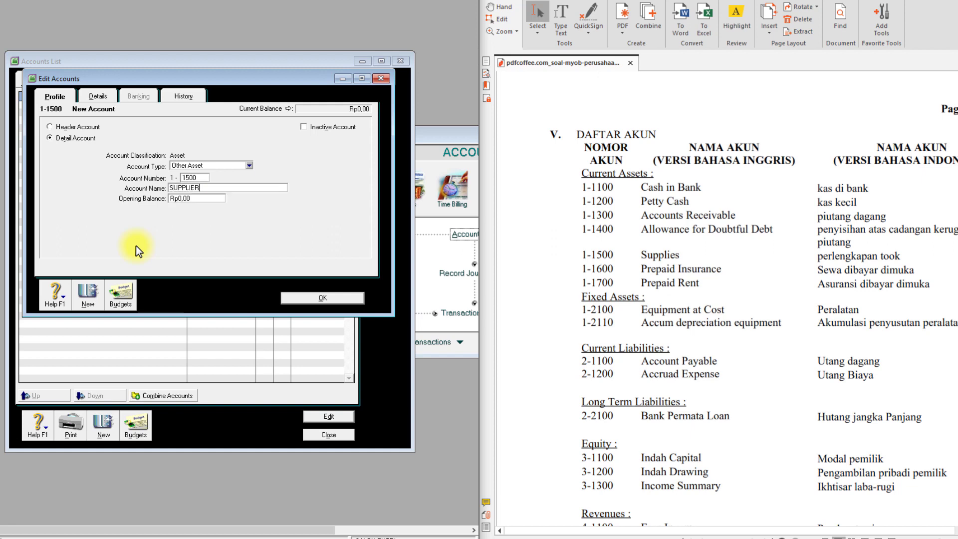
{"action": "key", "text": "BackSpace"}
{"action": "type", "text": "S"}
{"action": "left_click", "coordinate": [82, 293]}
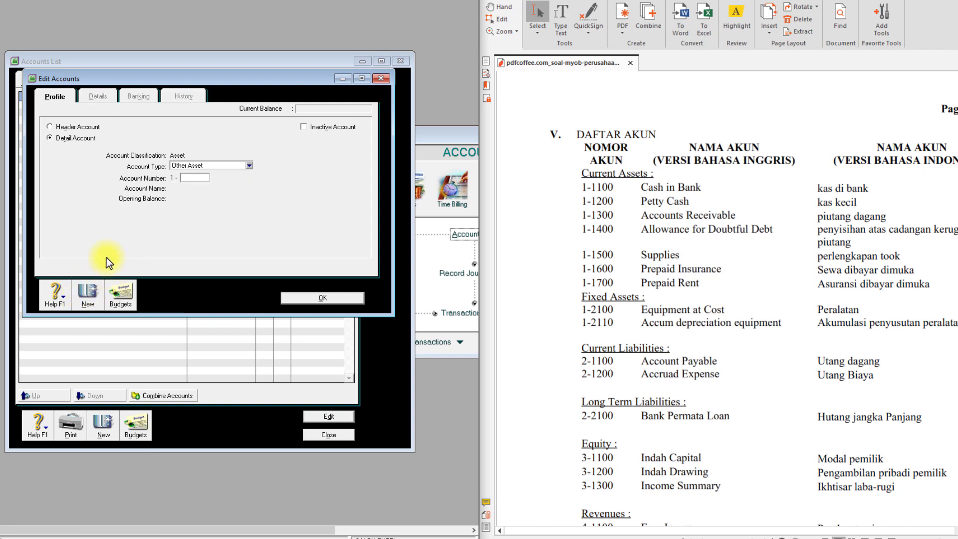
Step: Create an Other Asset detail account numbered 1-1600 and named PREPAID INSURANCE
{"action": "type", "text": "1600"}
{"action": "key", "text": "Tab"}
{"action": "type", "text": "PREPAID"}
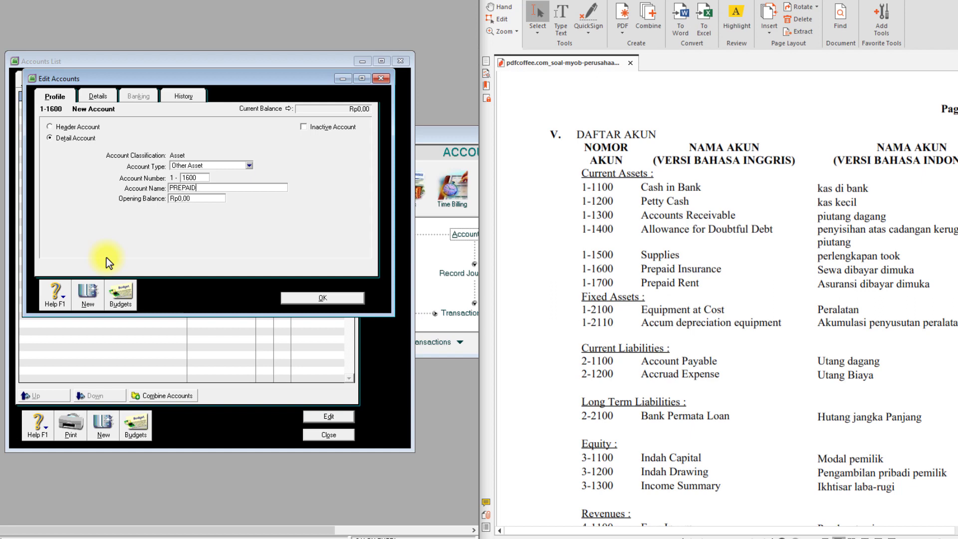
{"action": "type", "text": " INSURANCE"}
{"action": "left_click", "coordinate": [92, 289]}
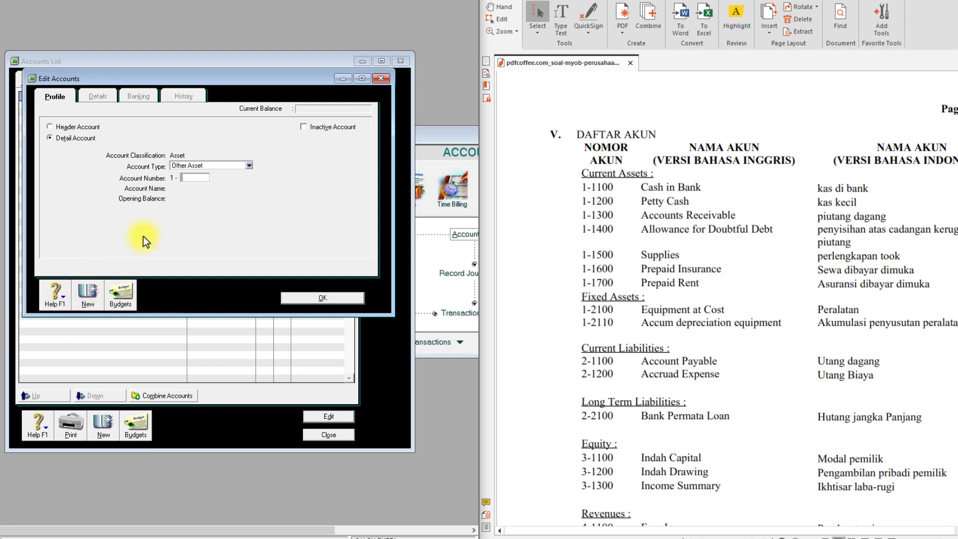
Step: Create an Other Asset detail account numbered 1-1700 and named PREPAID RENT
{"action": "type", "text": "1700"}
{"action": "key", "text": "Tab"}
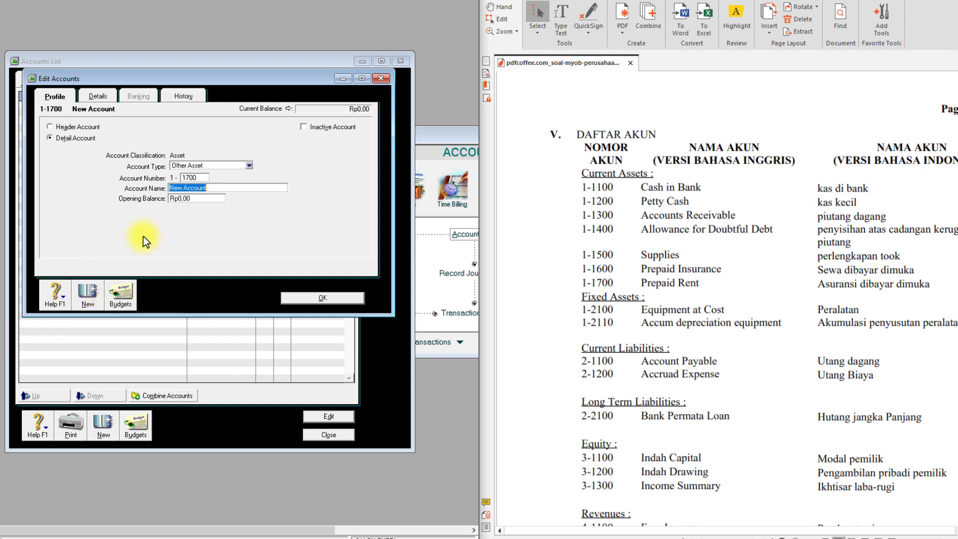
{"action": "type", "text": "PREPAOI"}
{"action": "key", "text": "BackSpace"}
{"action": "type", "text": "ID RENT"}
{"action": "left_click", "coordinate": [86, 296]}
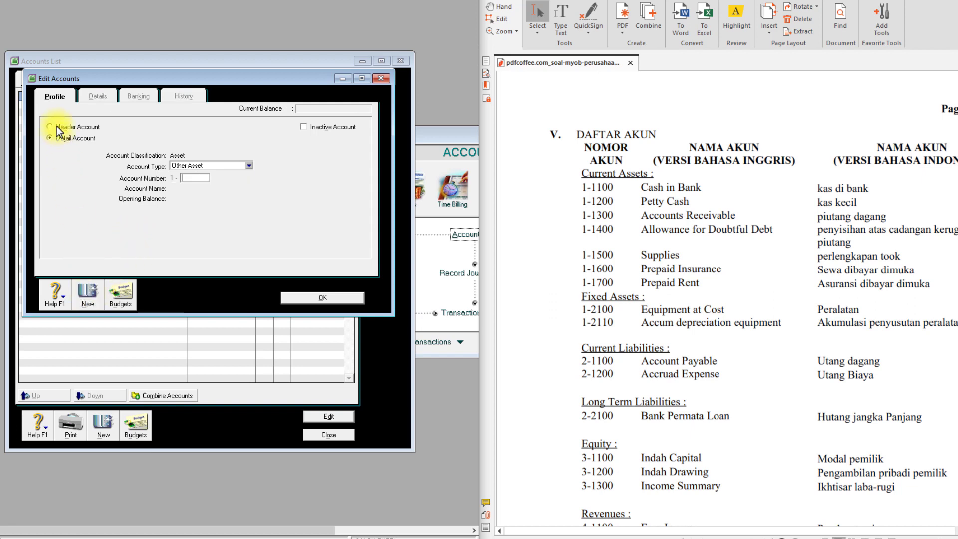
Step: Create an asset header account numbered 1-2000 and named FIXED ASSETS
{"action": "left_click", "coordinate": [50, 127]}
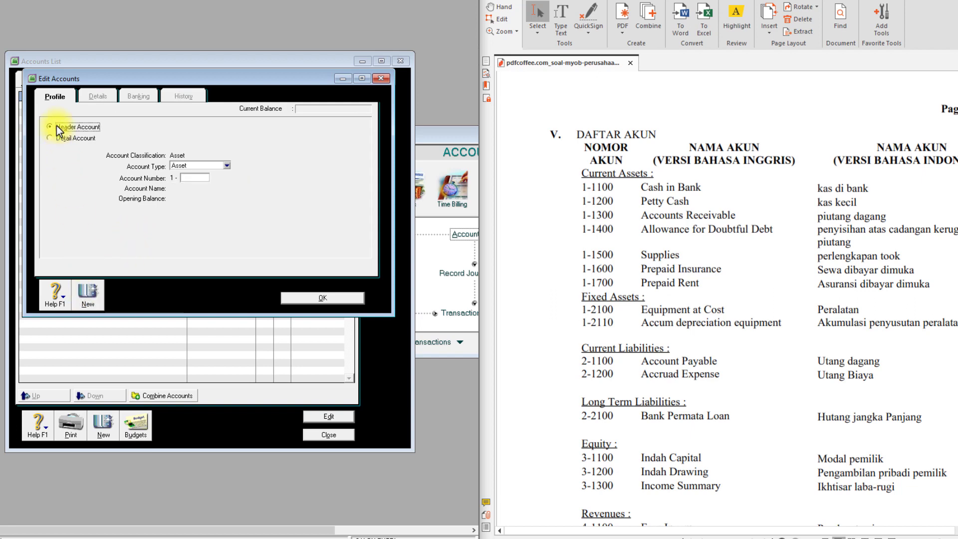
{"action": "left_click", "coordinate": [194, 178]}
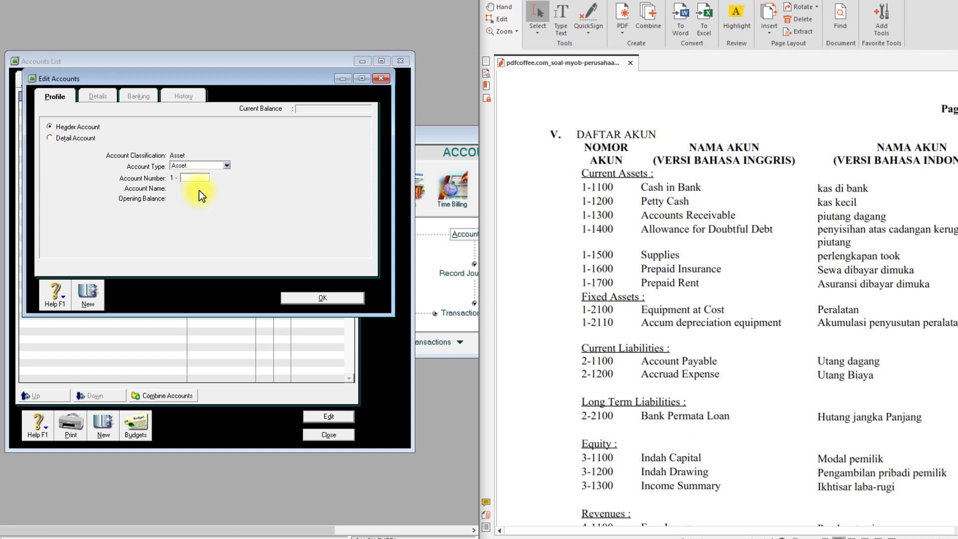
{"action": "type", "text": "2000"}
{"action": "key", "text": "Tab"}
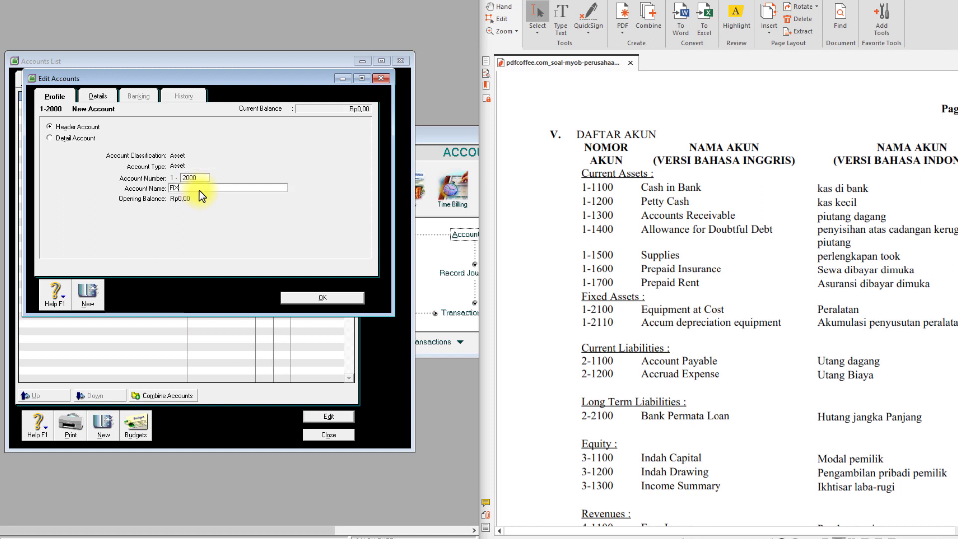
{"action": "type", "text": "FIXED ASSETS"}
{"action": "left_click", "coordinate": [87, 296]}
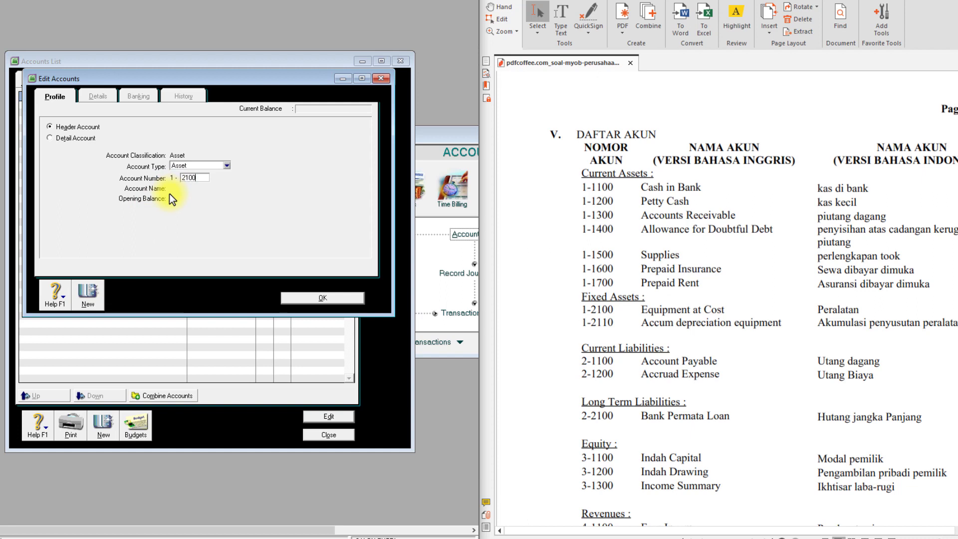
Step: Create an asset header account numbered 1-2100 and named EQUIPMENT AT COST
{"action": "key", "text": "Tab"}
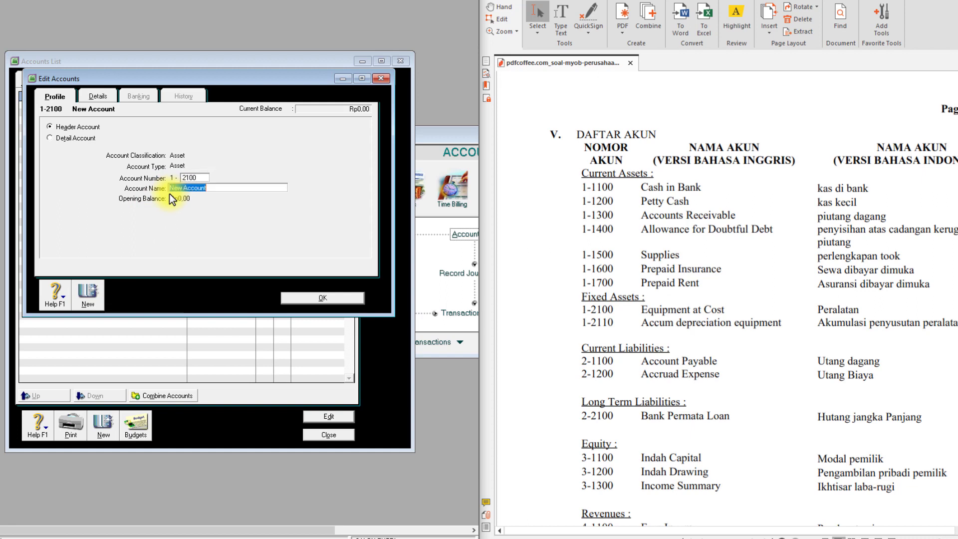
{"action": "type", "text": "EQUIPMENT AT COST"}
{"action": "left_click", "coordinate": [92, 292]}
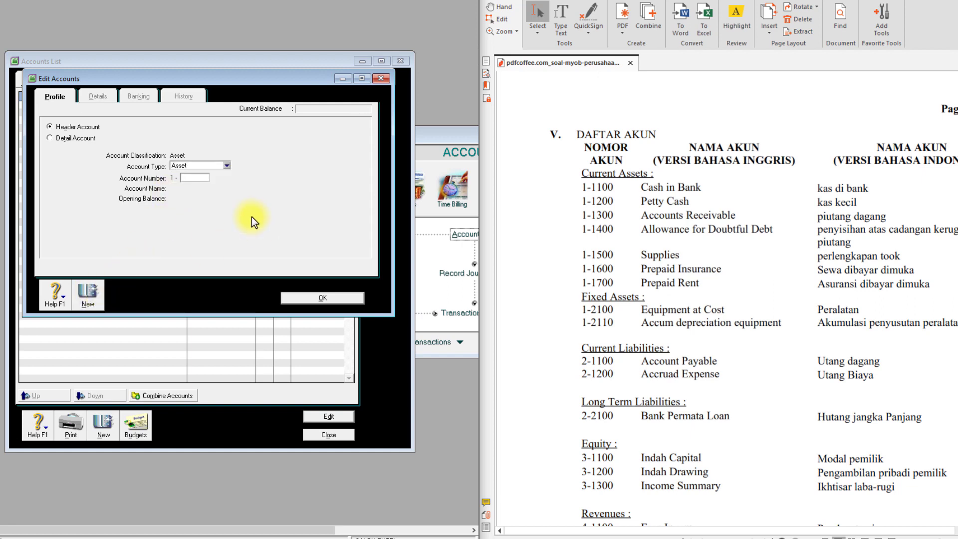
Step: Create an asset header account numbered 1-2110 and named ACUUM DEP EQUIPMENT
{"action": "type", "text": "2110"}
{"action": "key", "text": "Tab"}
{"action": "type", "text": "ACUU"}
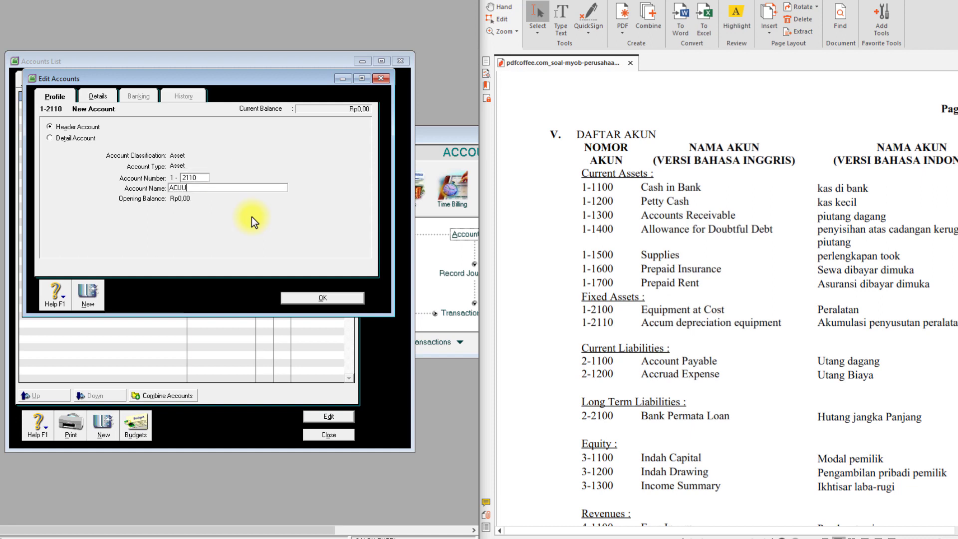
{"action": "type", "text": "M DEP EQUIPMENT"}
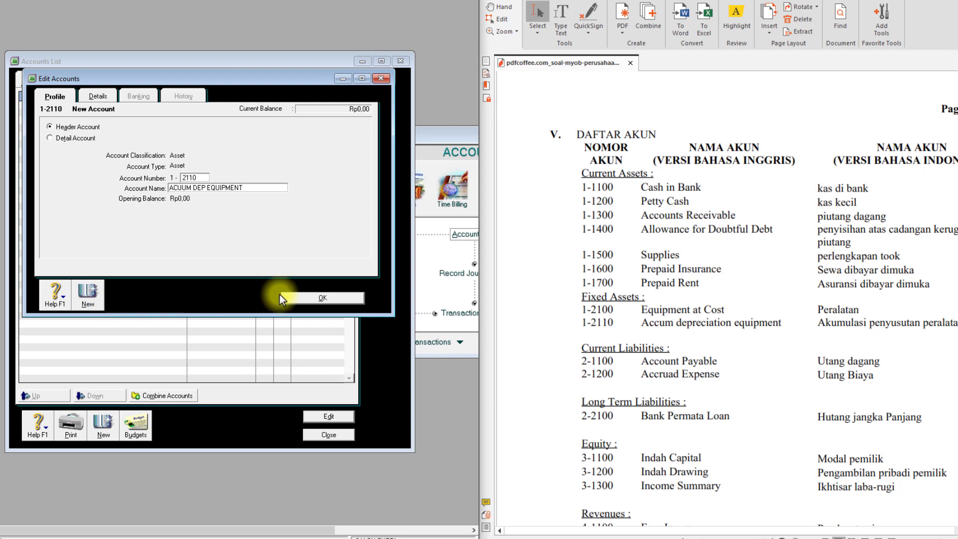
{"action": "left_click", "coordinate": [323, 297]}
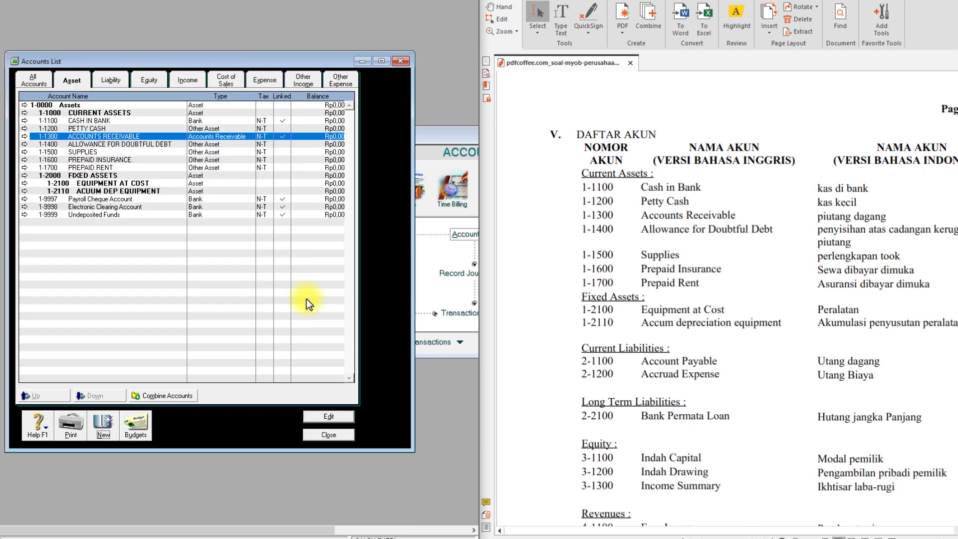
Step: Change the EQUIPMENT AT COST and ACUUM DEP EQUIPMENT accounts into detail accounts of type Other Asset
{"action": "double_click", "coordinate": [56, 184]}
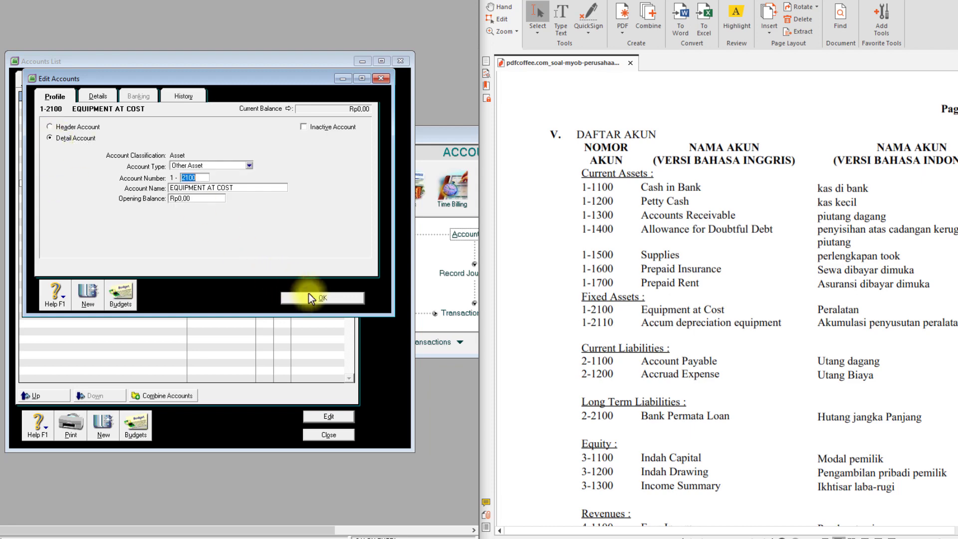
{"action": "left_click", "coordinate": [309, 296]}
{"action": "double_click", "coordinate": [88, 189]}
{"action": "left_click", "coordinate": [58, 139]}
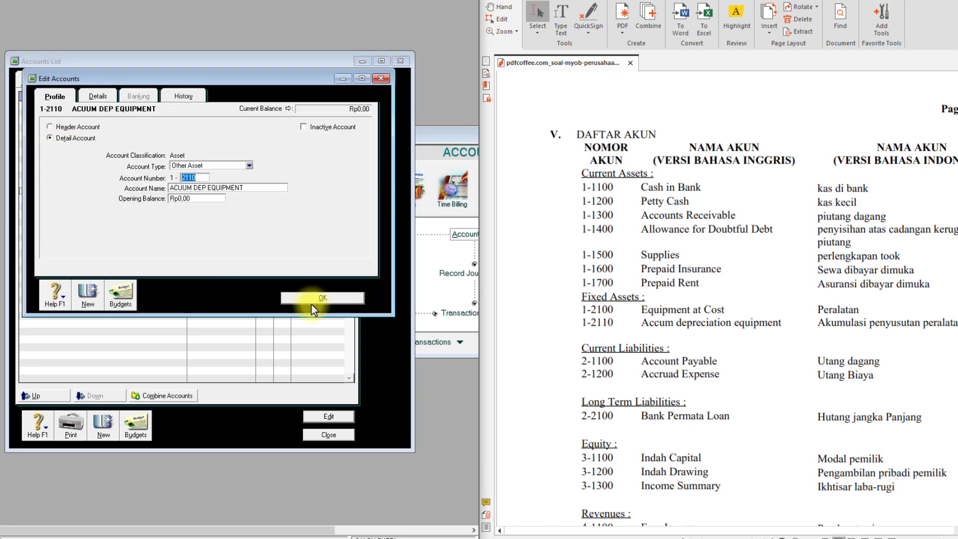
{"action": "left_click", "coordinate": [312, 298]}
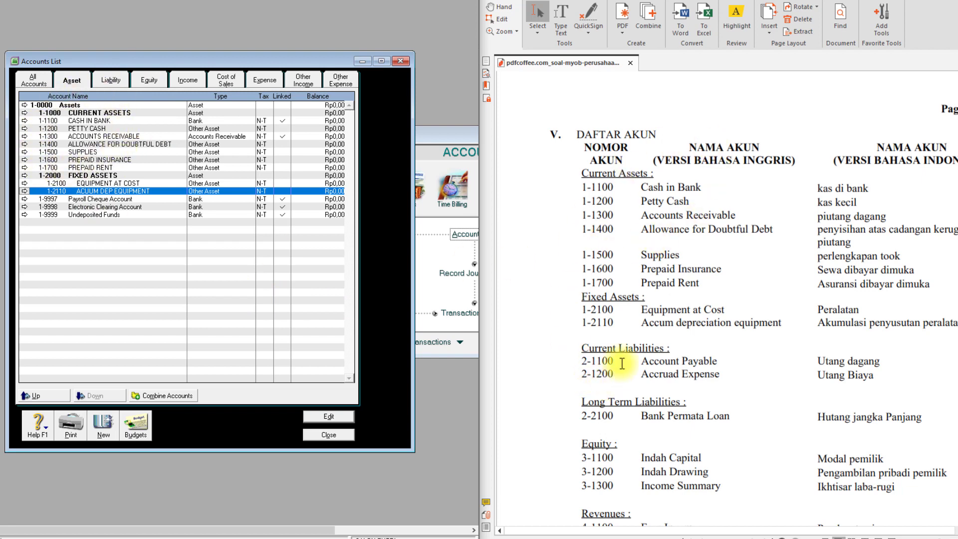
{"action": "left_click", "coordinate": [85, 121]}
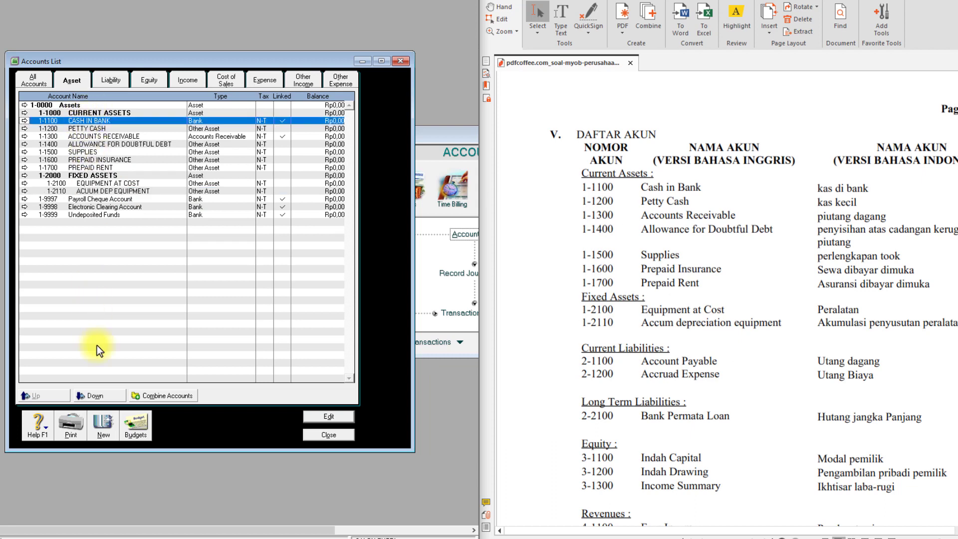
Step: Indent the CASH IN BANK, PETTY CASH, ACCOUNTS RECEIVABLE and ALLOWANCE FOR DOUBTFUL DEBT accounts one level under CURRENT ASSETS
{"action": "left_click", "coordinate": [94, 396]}
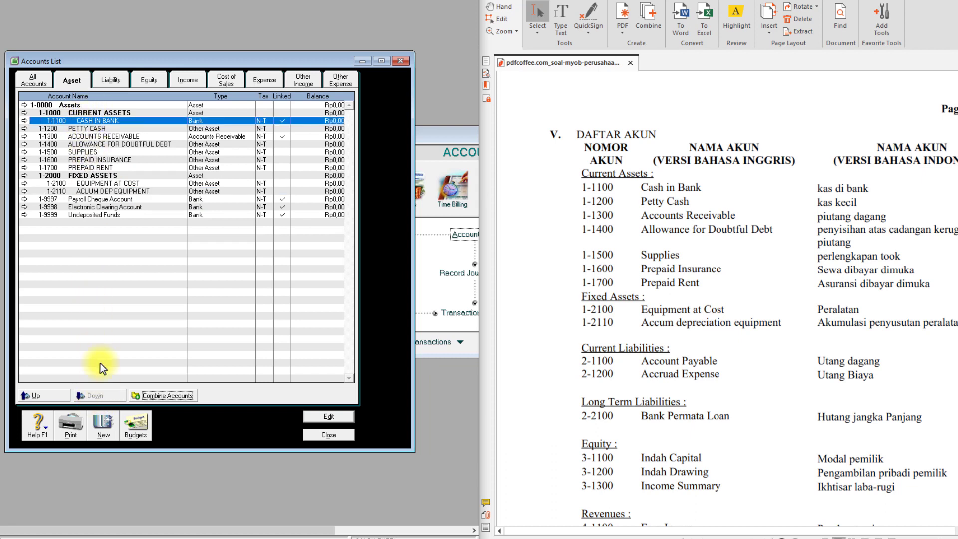
{"action": "left_click", "coordinate": [82, 129]}
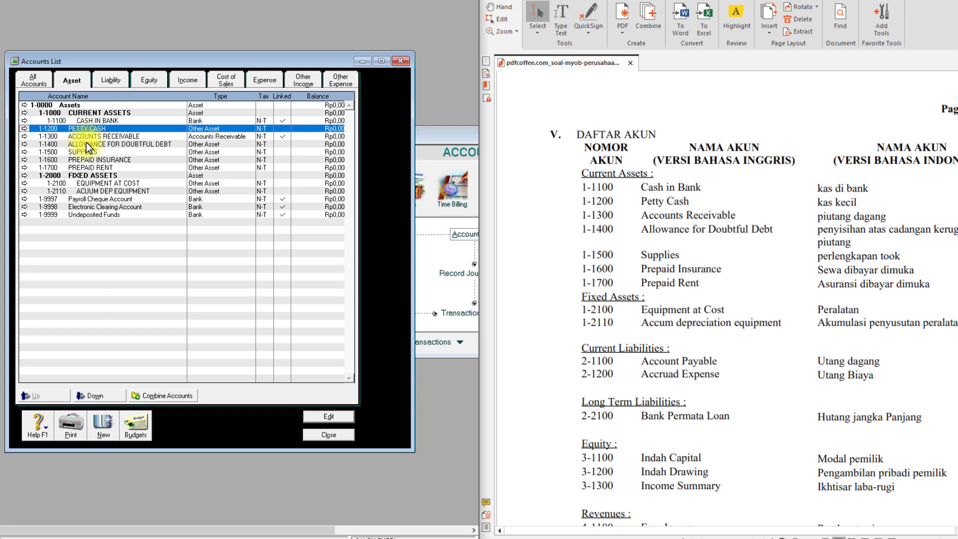
{"action": "left_click", "coordinate": [97, 398]}
{"action": "left_click", "coordinate": [113, 137]}
{"action": "left_click", "coordinate": [93, 399]}
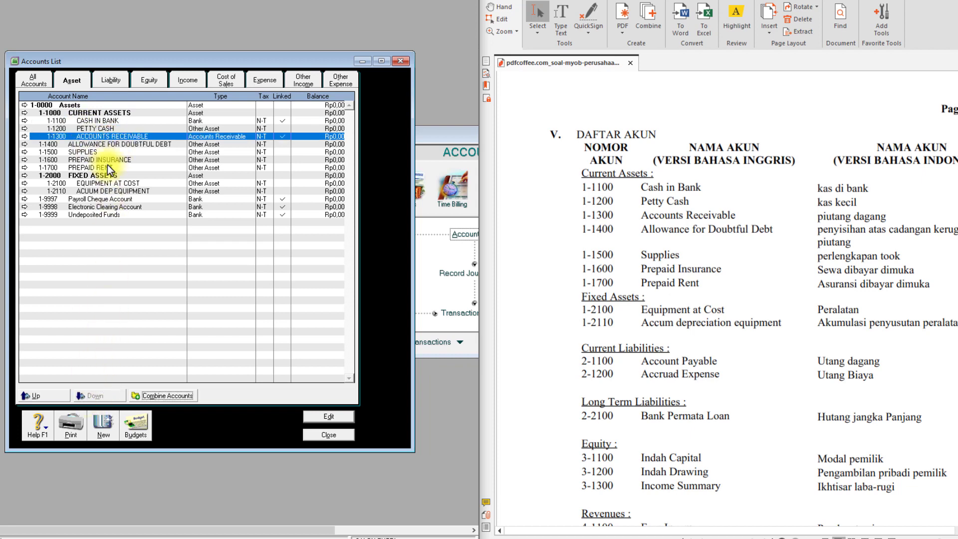
{"action": "left_click", "coordinate": [106, 144]}
{"action": "left_click", "coordinate": [92, 397]}
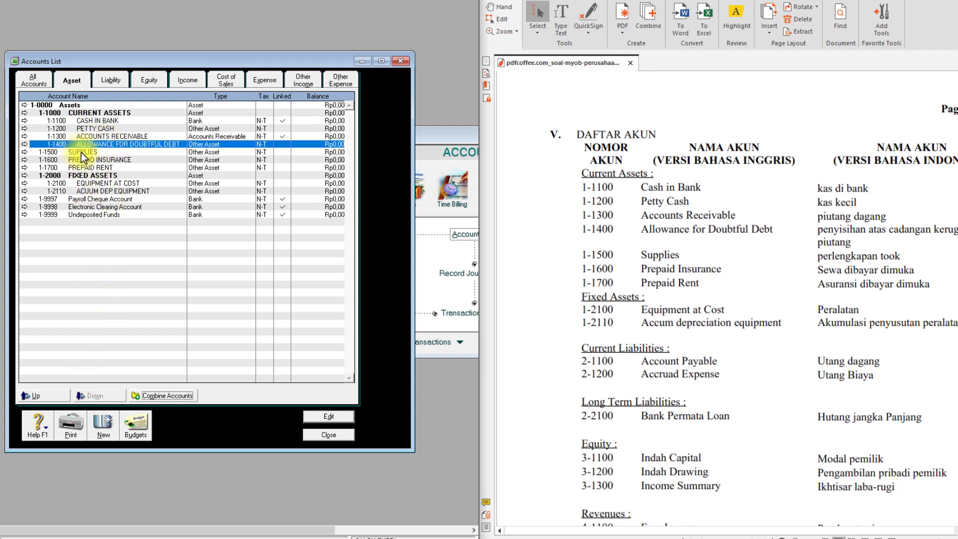
Step: Indent the SUPPLIES, PREPAID INSURANCE and PREPAID RENT accounts one level under CURRENT ASSETS
{"action": "left_click", "coordinate": [81, 152]}
{"action": "left_click", "coordinate": [97, 395]}
{"action": "left_click", "coordinate": [91, 160]}
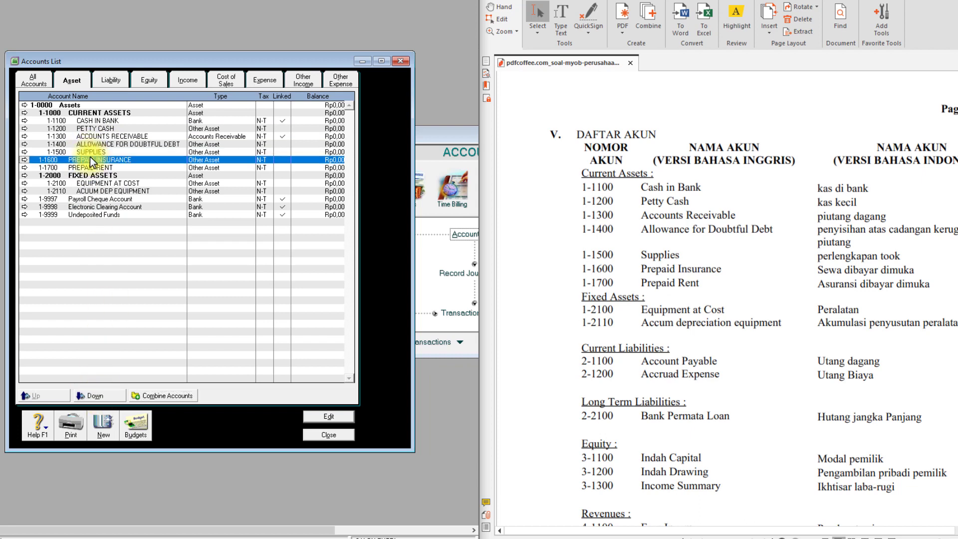
{"action": "left_click", "coordinate": [95, 396]}
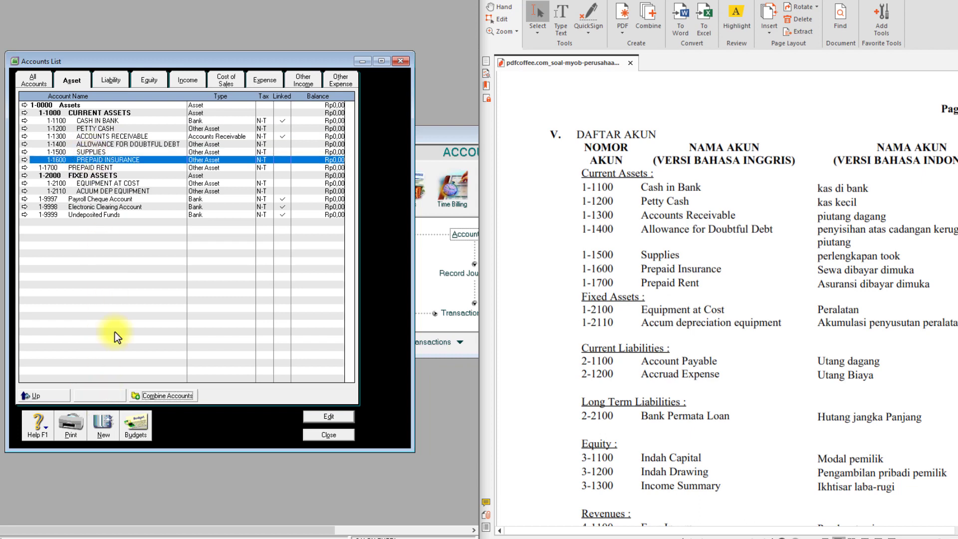
{"action": "left_click", "coordinate": [101, 168]}
{"action": "left_click", "coordinate": [98, 394]}
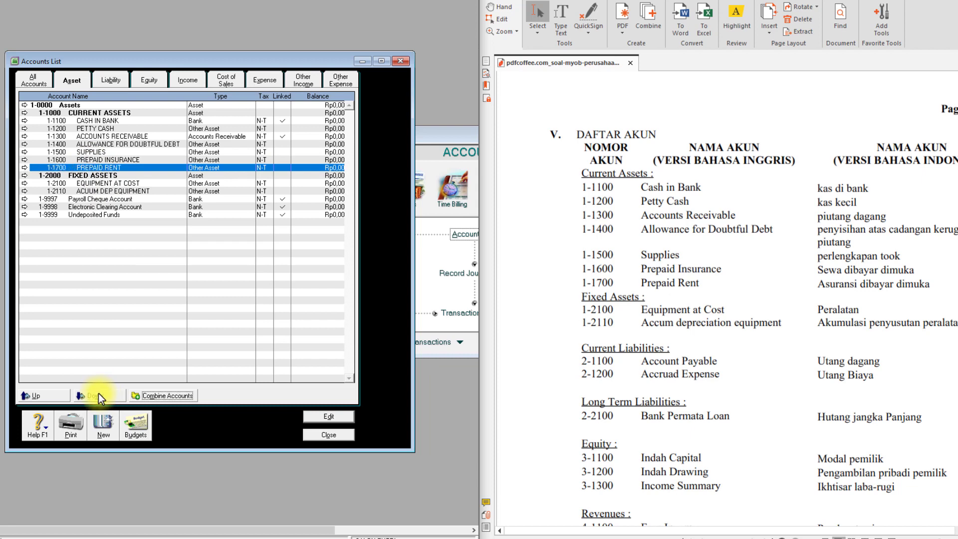
Step: Show the liability accounts alongside the liabilities section of the PDF's Daftar Akun
{"action": "left_click", "coordinate": [116, 538]}
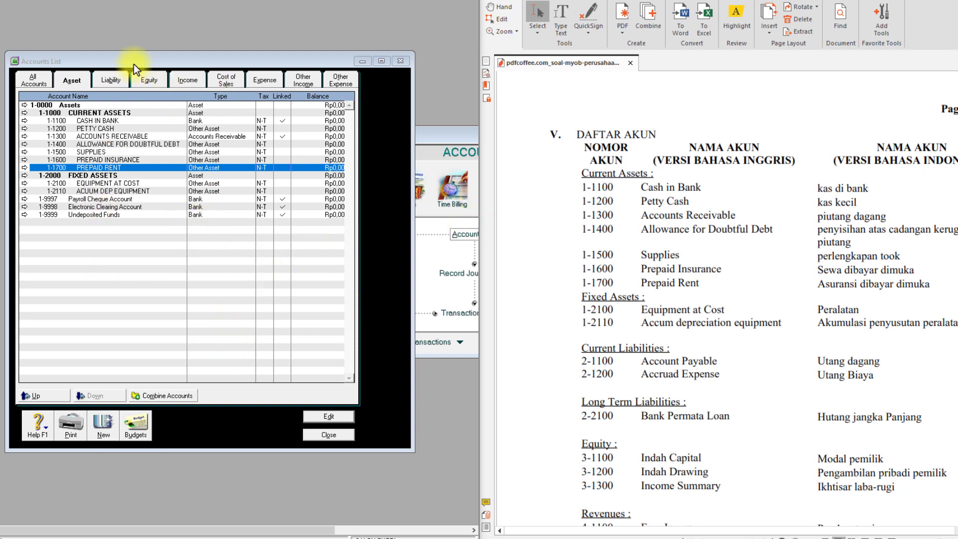
{"action": "scroll", "coordinate": [696, 322], "scroll_direction": "down", "scroll_amount": 5}
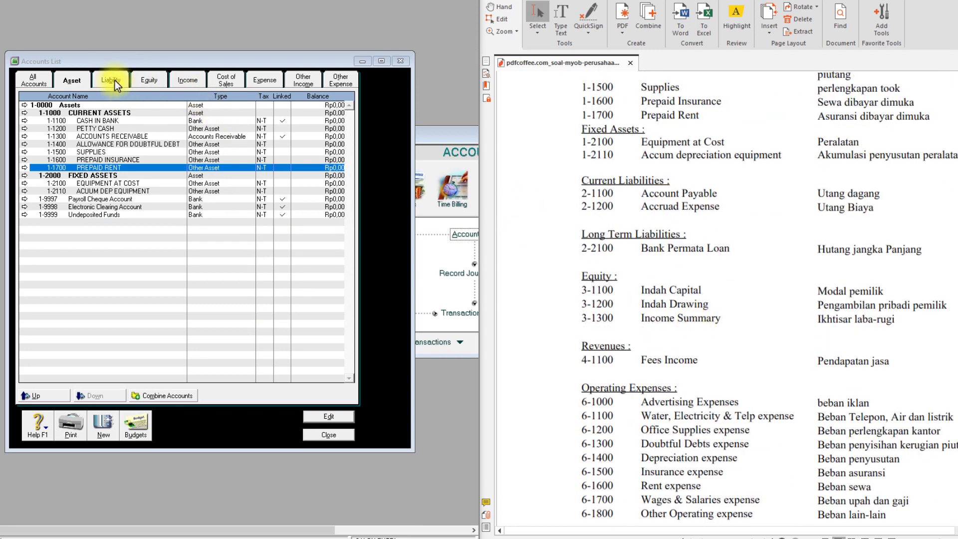
{"action": "left_click", "coordinate": [114, 79]}
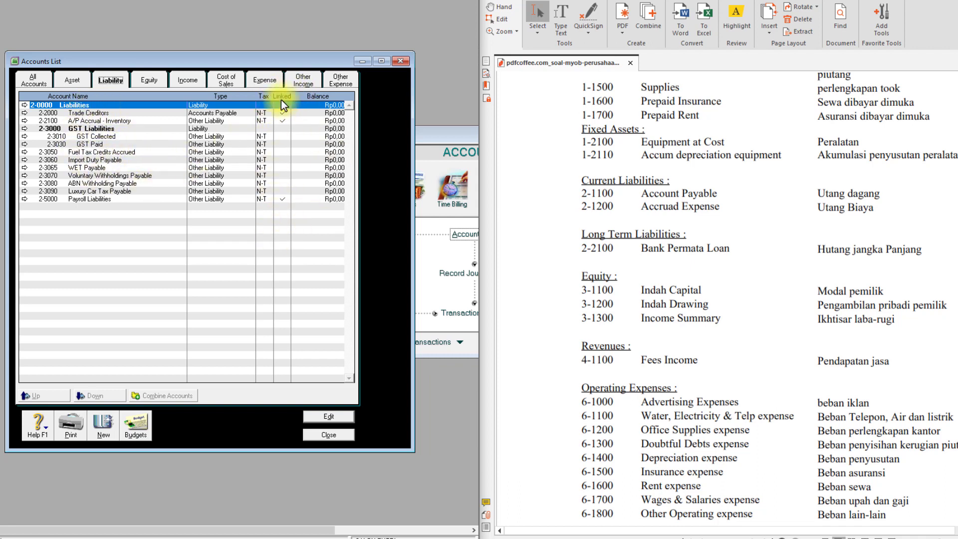
Step: Try to delete the GST Collected liability account
{"action": "left_click", "coordinate": [89, 137]}
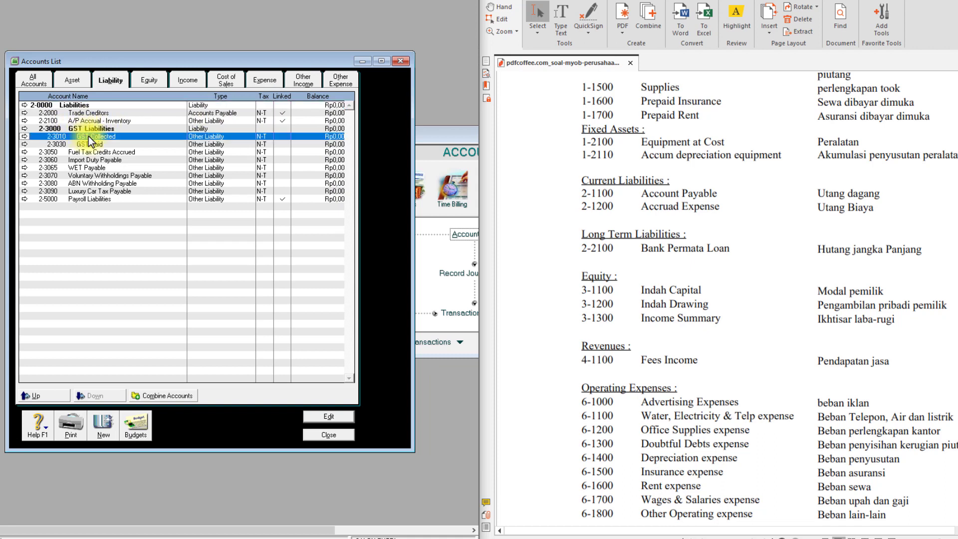
{"action": "double_click", "coordinate": [71, 137]}
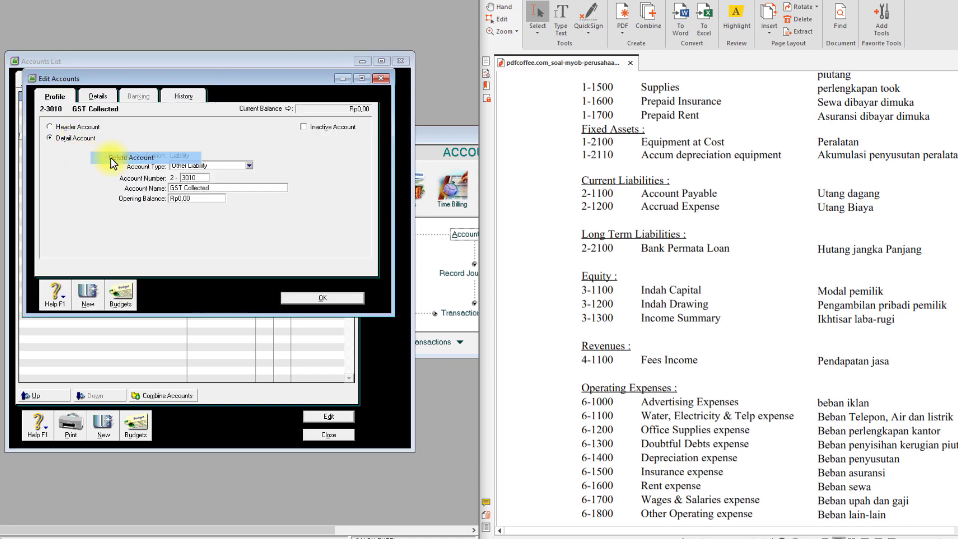
{"action": "key", "text": "ctrl+d"}
{"action": "left_click", "coordinate": [218, 304]}
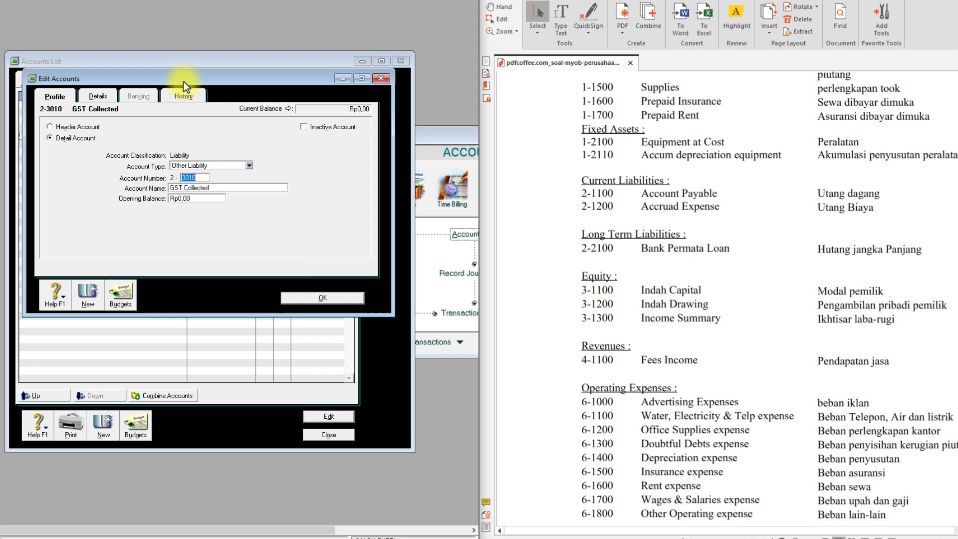
{"action": "left_click", "coordinate": [345, 299]}
Step: Delete the Fuel Tax Credits Accrued, Import Duty Payable and WET Payable liability accounts
{"action": "double_click", "coordinate": [87, 153]}
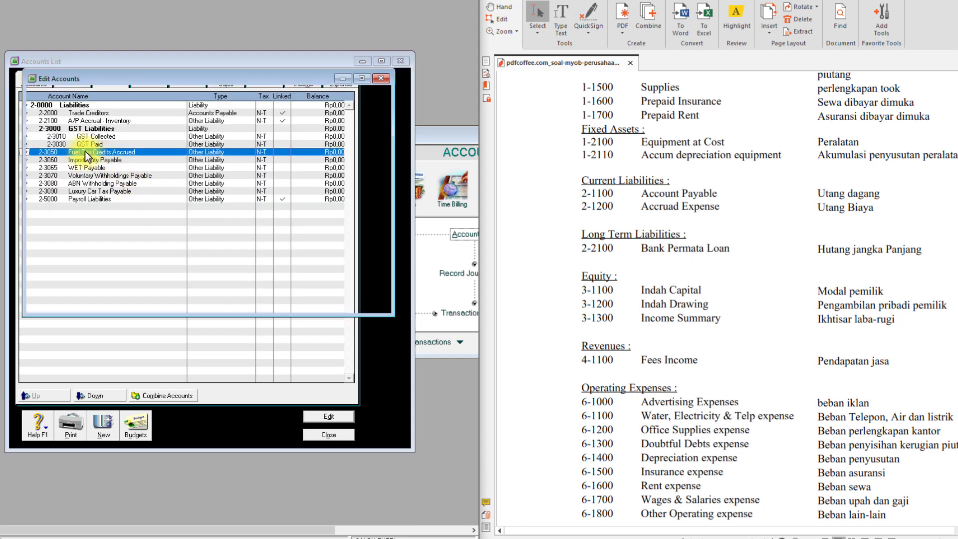
{"action": "right_click", "coordinate": [81, 170]}
{"action": "left_click", "coordinate": [110, 179]}
{"action": "double_click", "coordinate": [91, 152]}
{"action": "right_click", "coordinate": [76, 165]}
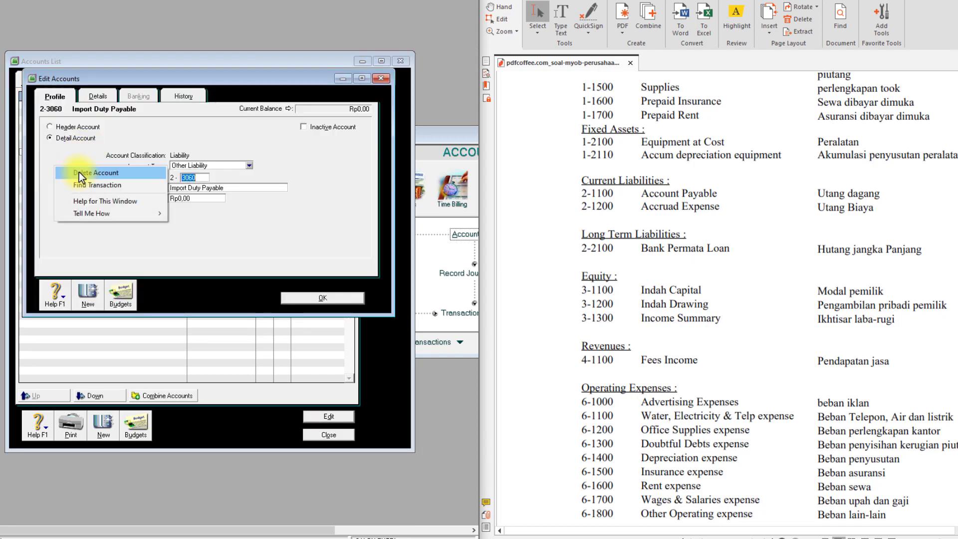
{"action": "left_click", "coordinate": [79, 172]}
{"action": "double_click", "coordinate": [82, 152]}
{"action": "right_click", "coordinate": [80, 166]}
{"action": "left_click", "coordinate": [97, 172]}
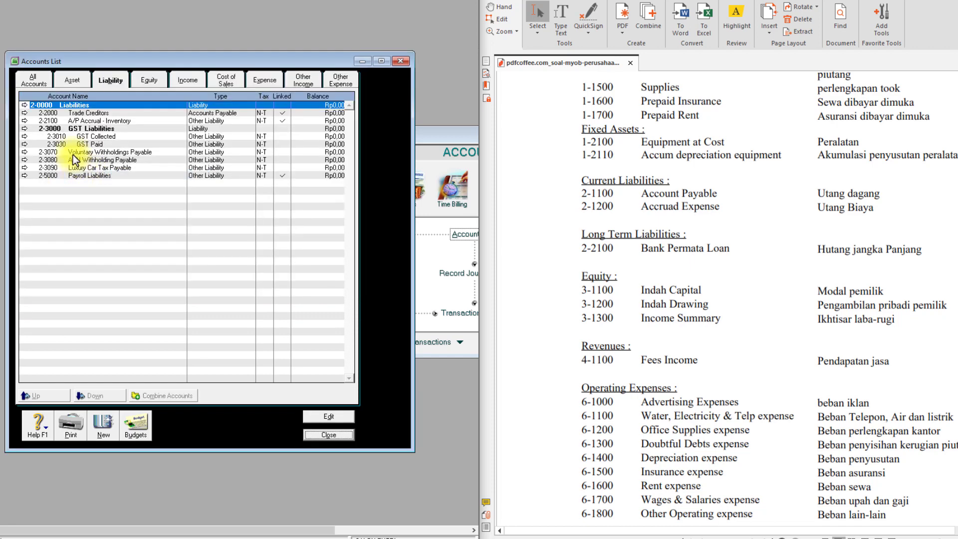
Step: Delete the Voluntary Withholdings Payable, ABN Withholding Payable and Luxury Car Tax Payable liability accounts
{"action": "double_click", "coordinate": [73, 155]}
{"action": "right_click", "coordinate": [70, 170]}
{"action": "left_click", "coordinate": [91, 177]}
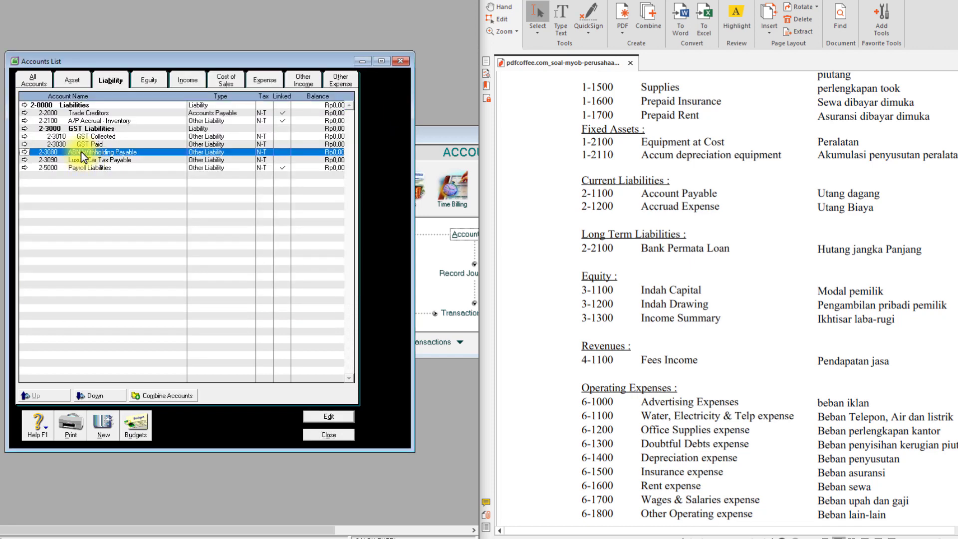
{"action": "double_click", "coordinate": [82, 151]}
{"action": "right_click", "coordinate": [79, 185]}
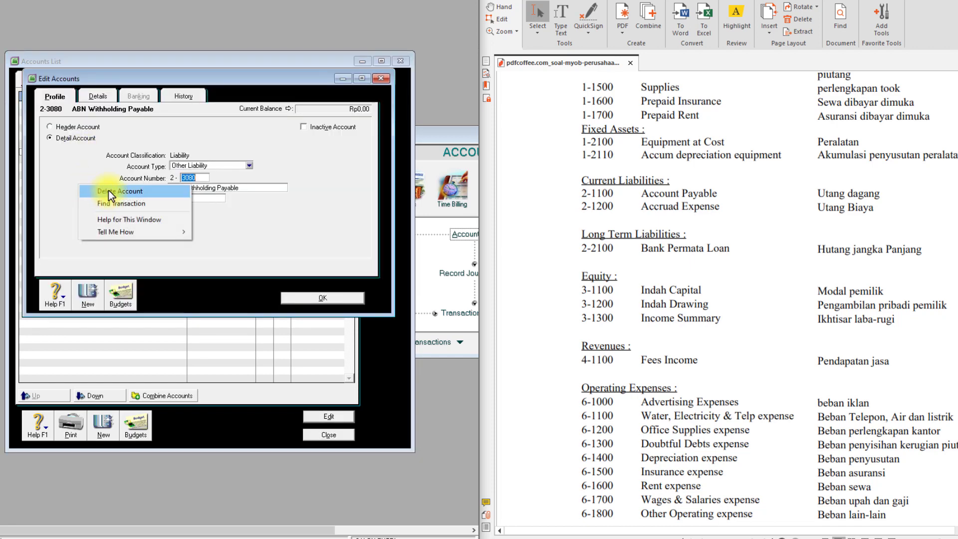
{"action": "left_click", "coordinate": [108, 190]}
{"action": "double_click", "coordinate": [88, 154]}
{"action": "right_click", "coordinate": [111, 188]}
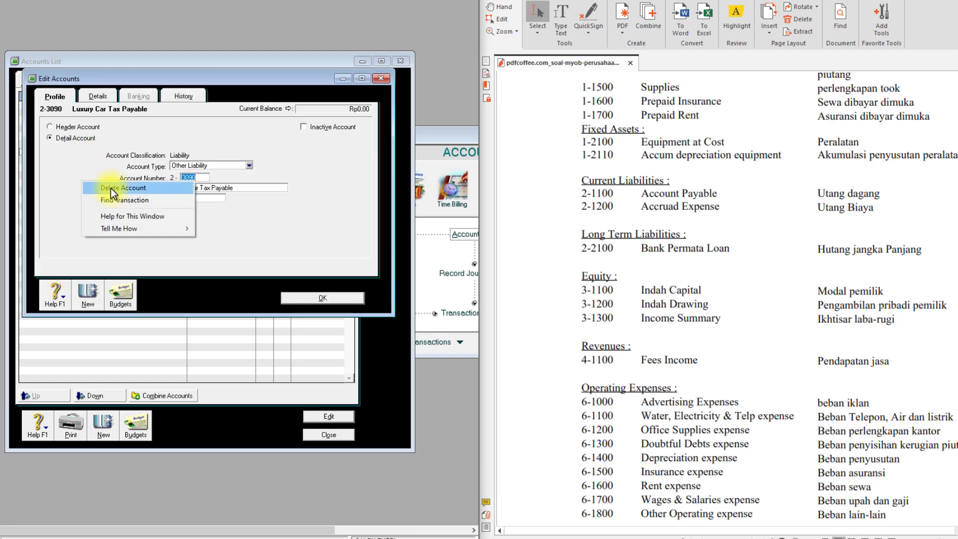
{"action": "left_click", "coordinate": [111, 188]}
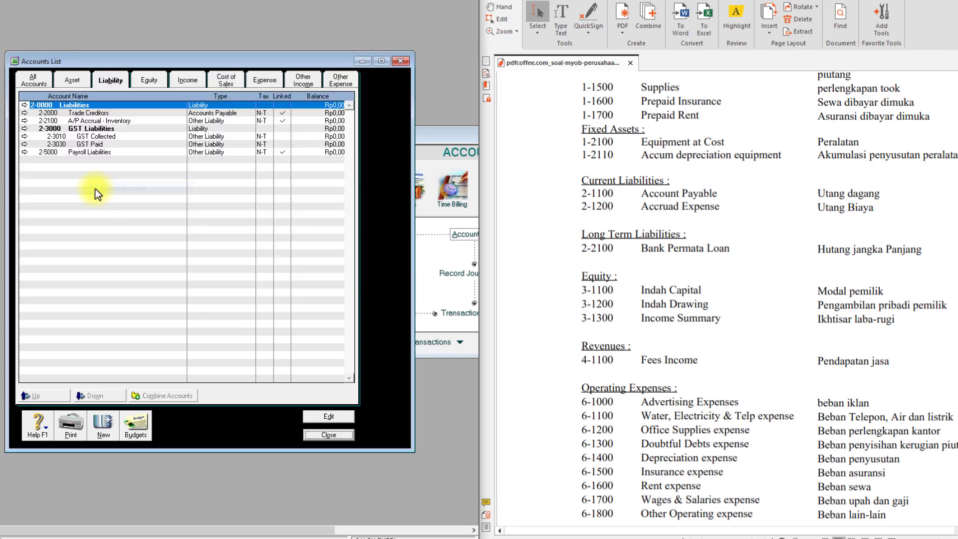
Step: Delete the GST Liabilities header account
{"action": "left_click", "coordinate": [89, 127]}
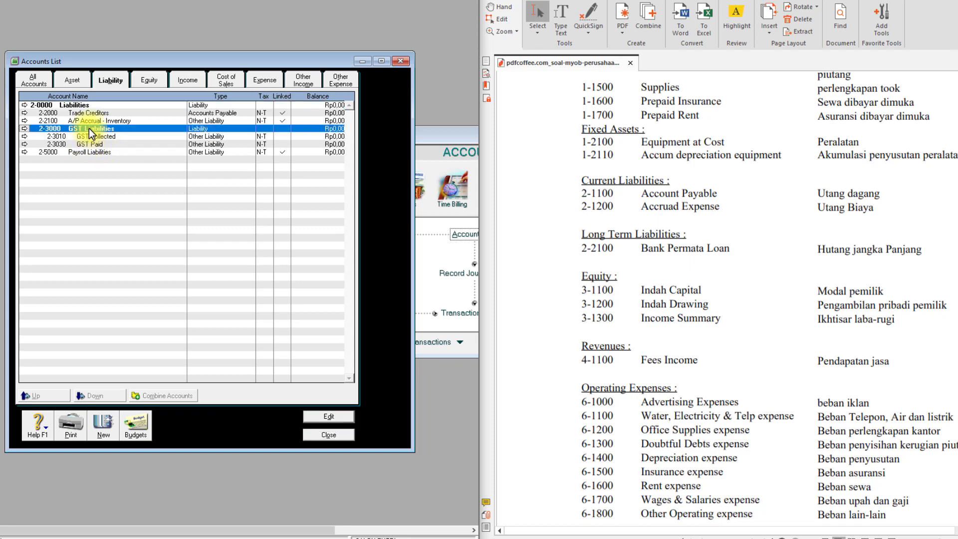
{"action": "double_click", "coordinate": [74, 129]}
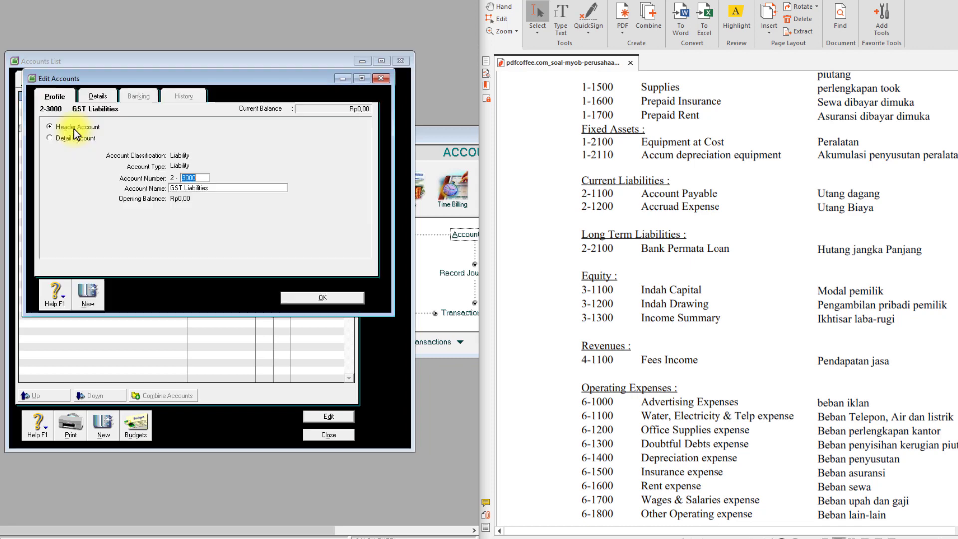
{"action": "right_click", "coordinate": [92, 160]}
{"action": "left_click", "coordinate": [94, 163]}
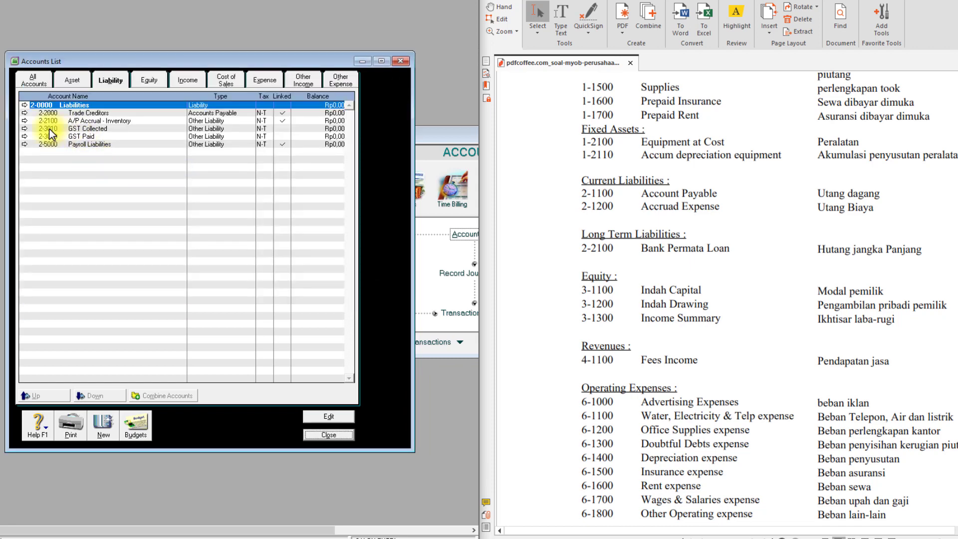
Step: Renumber the A/P Accrual - Inventory liability account to 2-9999
{"action": "left_click", "coordinate": [66, 121]}
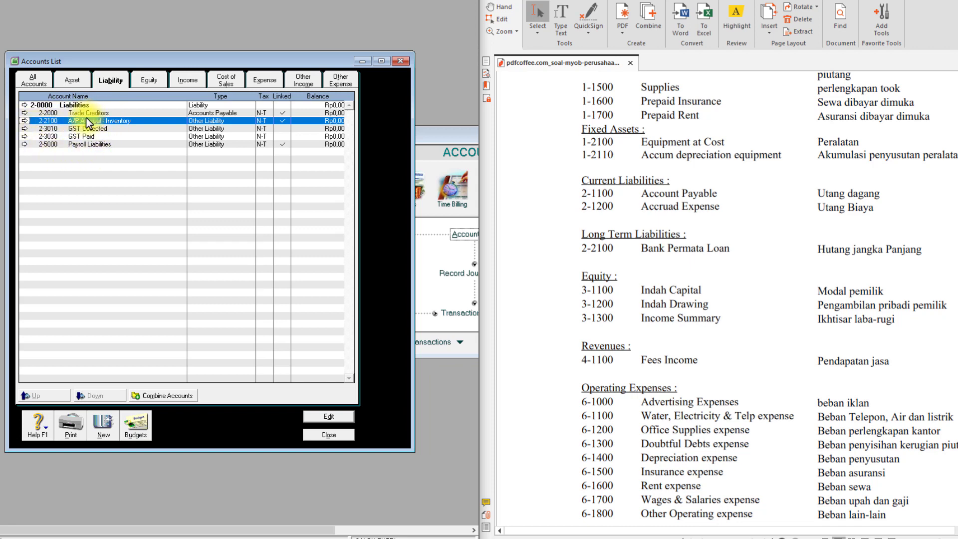
{"action": "double_click", "coordinate": [47, 121]}
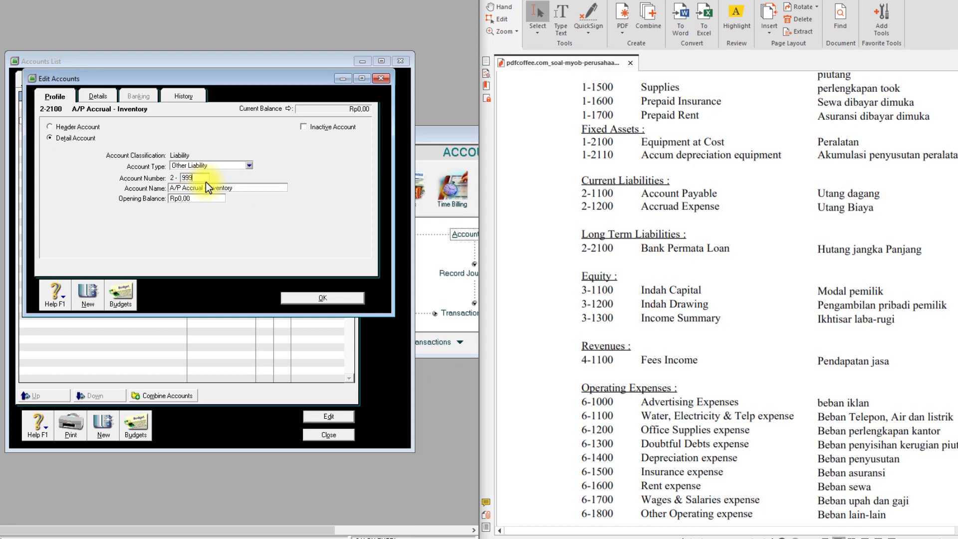
{"action": "left_click", "coordinate": [304, 300]}
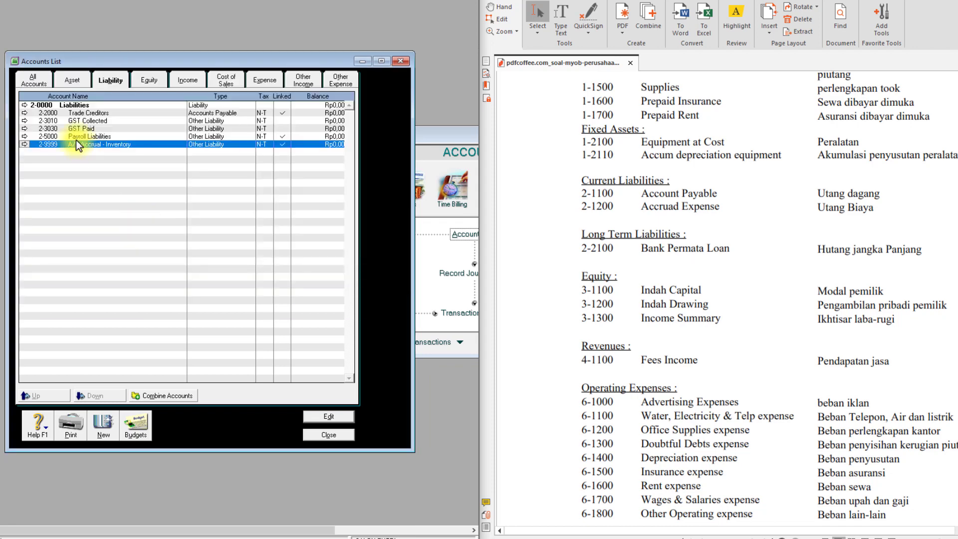
Step: Renumber the GST Collected account to 2-9998 and the GST Paid account to 2-9997
{"action": "double_click", "coordinate": [49, 121]}
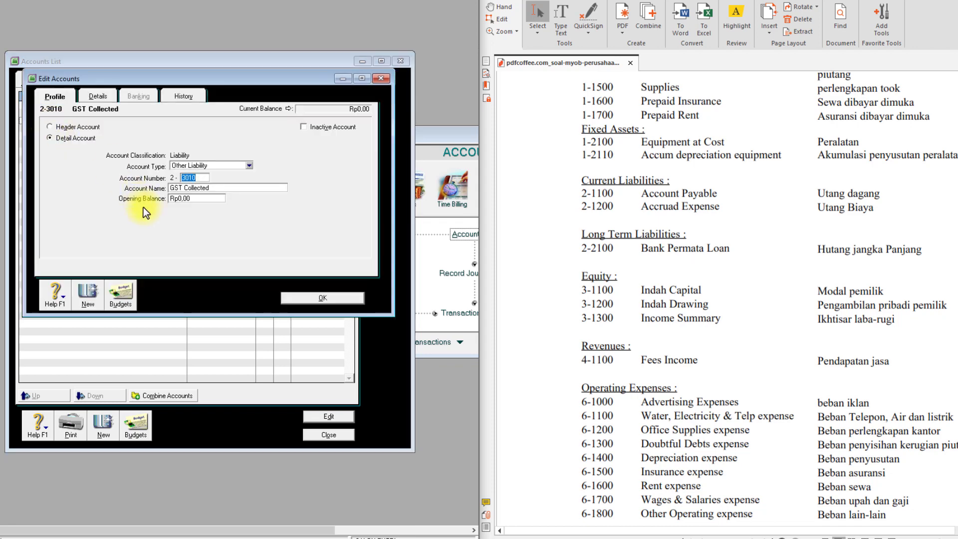
{"action": "type", "text": "9998"}
{"action": "left_click", "coordinate": [327, 298]}
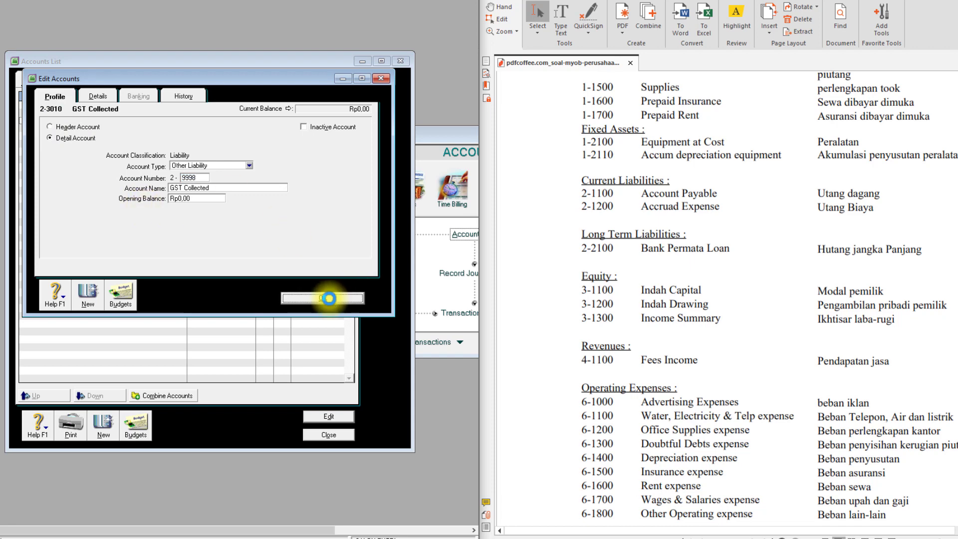
{"action": "double_click", "coordinate": [52, 121]}
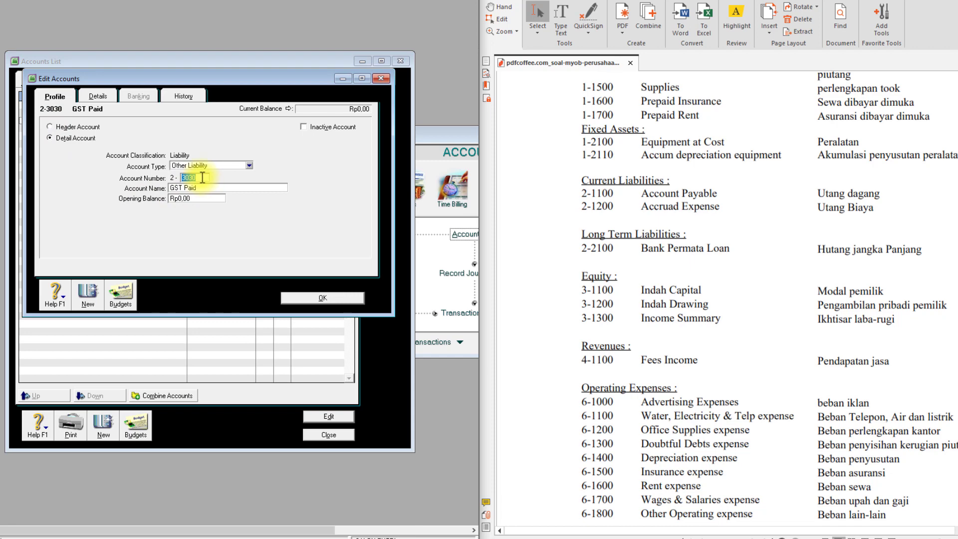
{"action": "type", "text": "9997"}
{"action": "left_click", "coordinate": [321, 298]}
Step: Renumber the Payroll Liabilities account to 2-9996
{"action": "double_click", "coordinate": [82, 121]}
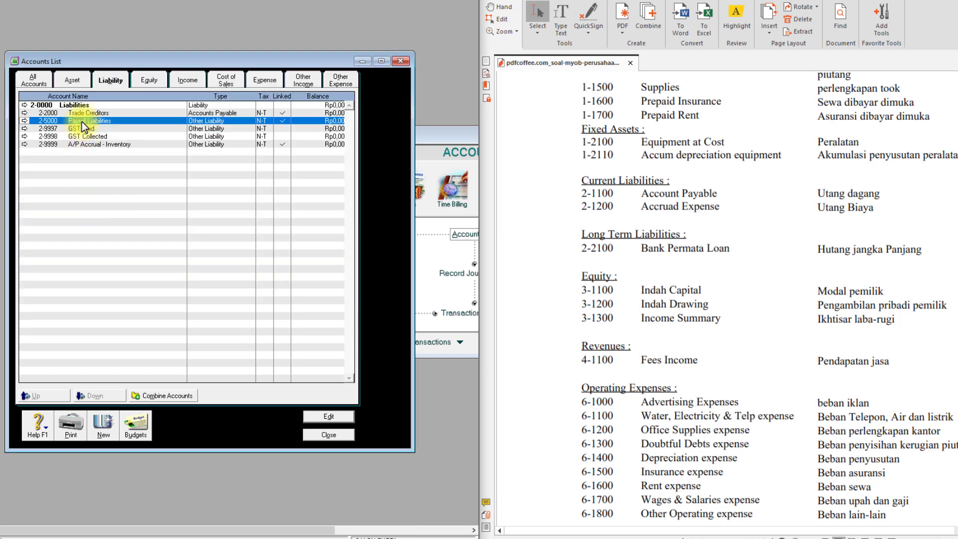
{"action": "type", "text": "999"}
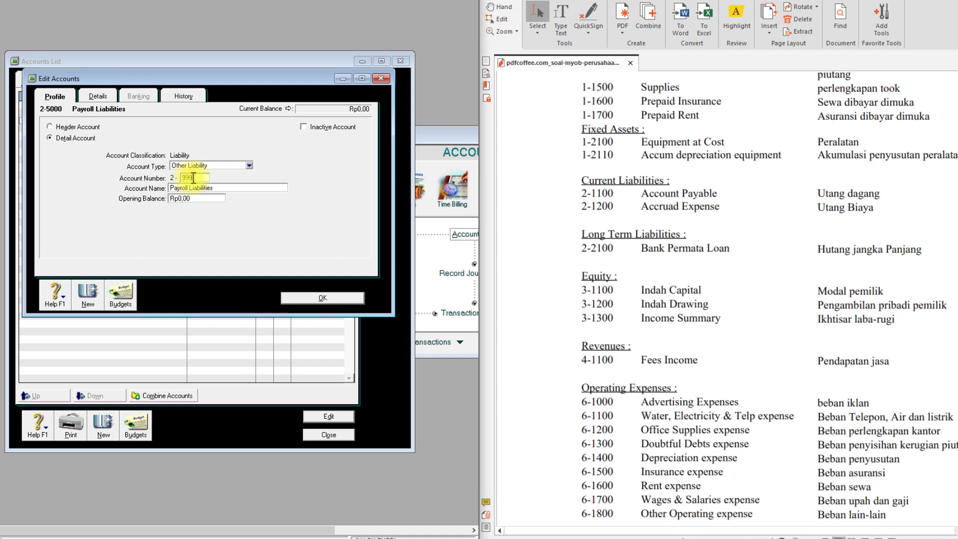
{"action": "type", "text": "6"}
{"action": "key", "text": "Tab"}
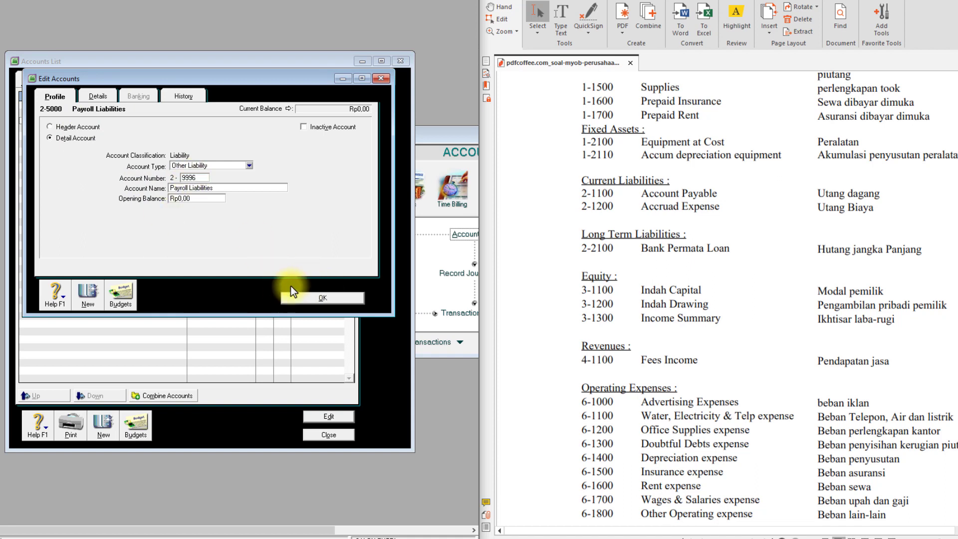
{"action": "left_click", "coordinate": [323, 297]}
Step: Create a liability header account numbered 2-1000 and named CURRENT LIABILITIES
{"action": "left_click", "coordinate": [100, 112]}
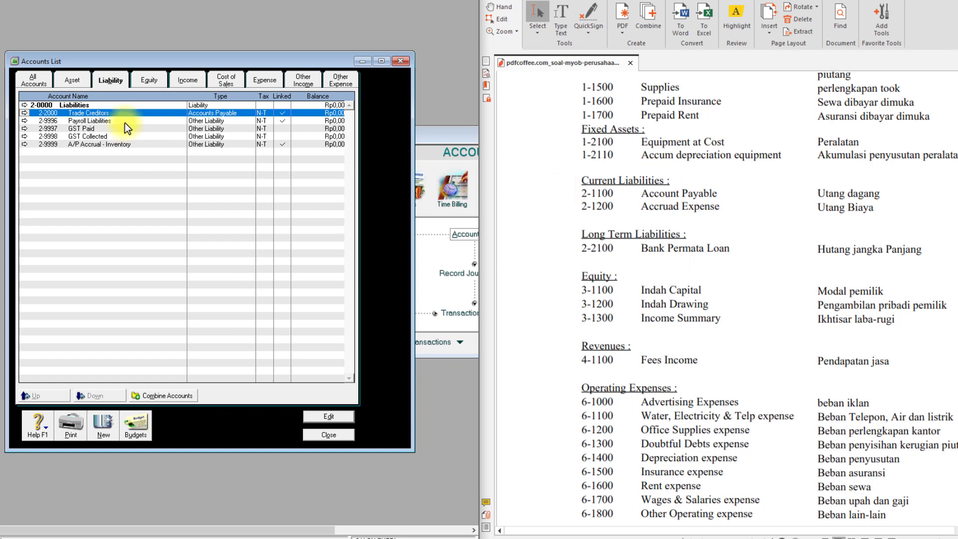
{"action": "left_click", "coordinate": [102, 425]}
{"action": "left_click", "coordinate": [68, 126]}
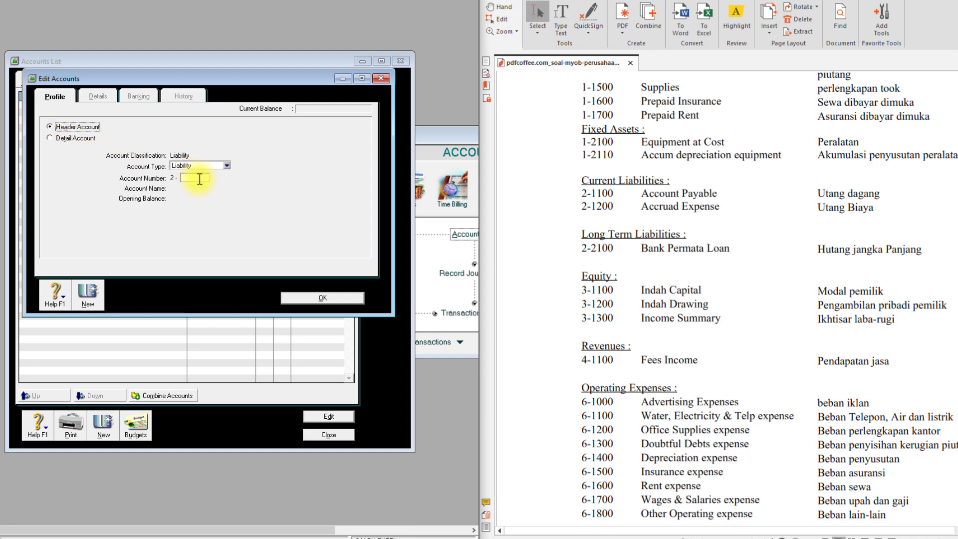
{"action": "left_click", "coordinate": [199, 179]}
{"action": "type", "text": "1000"}
{"action": "key", "text": "Tab"}
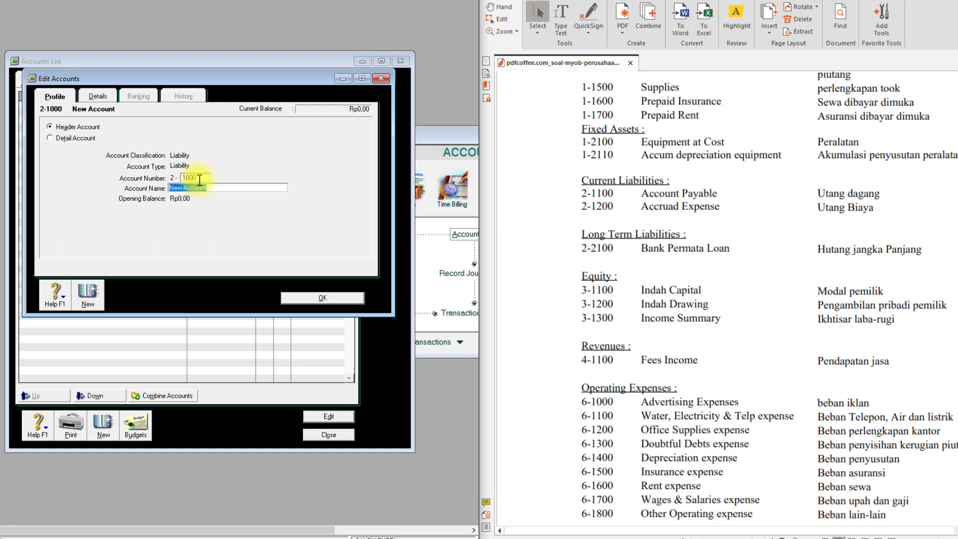
{"action": "type", "text": "CURRENT LIABILITIES"}
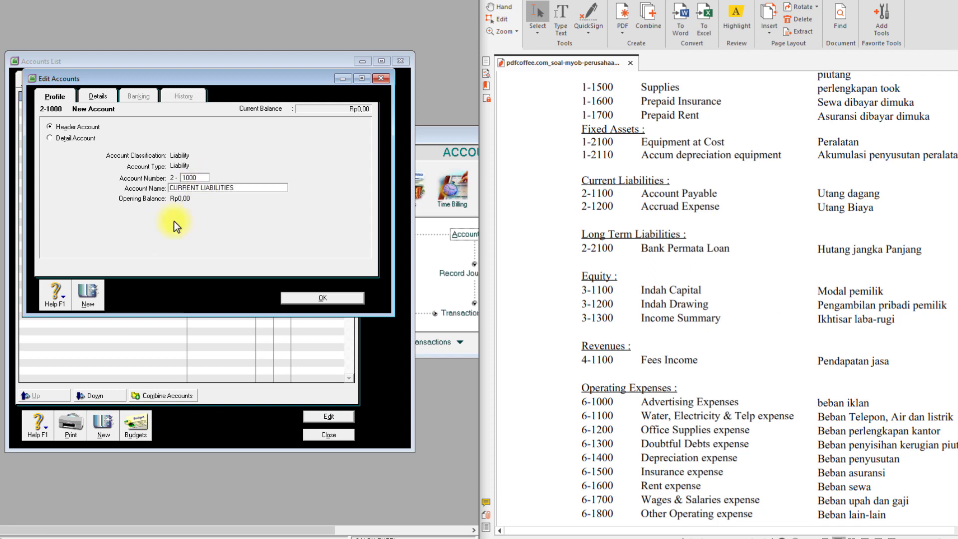
{"action": "left_click", "coordinate": [88, 299]}
{"action": "left_click", "coordinate": [196, 177]}
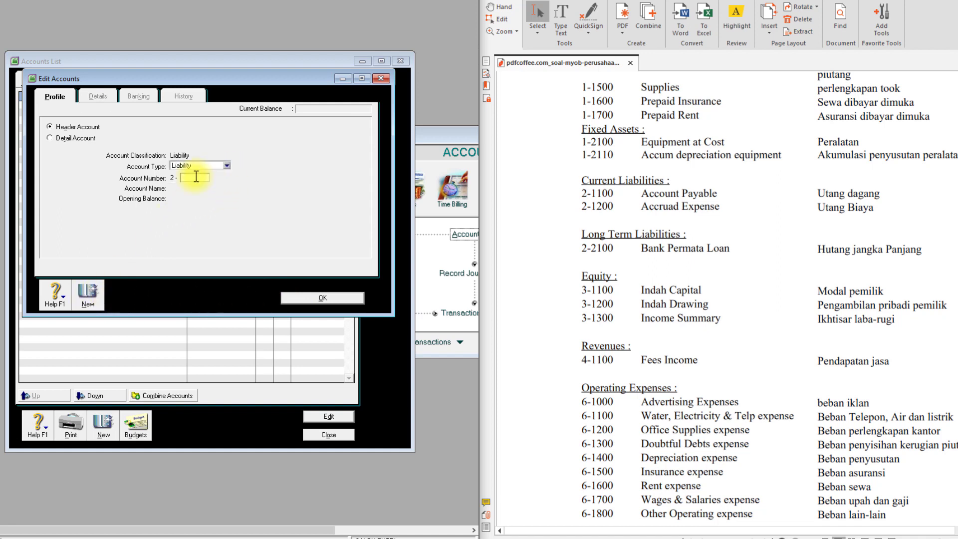
{"action": "type", "text": "2000"}
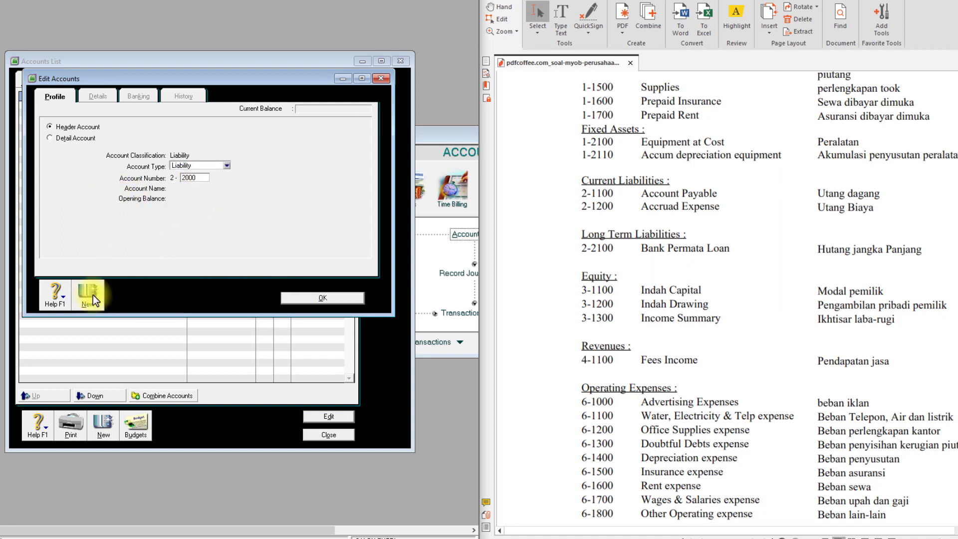
{"action": "key", "text": "Tab"}
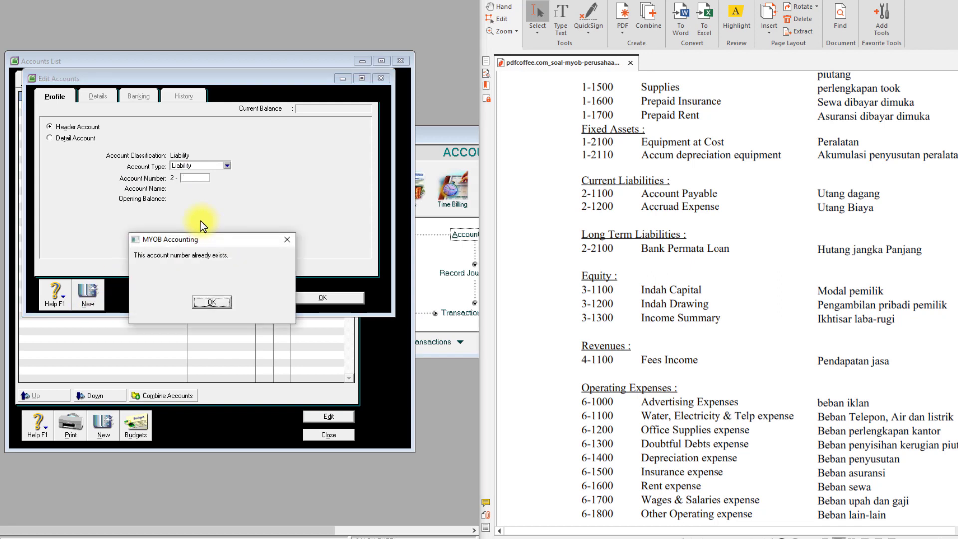
{"action": "key", "text": "Return"}
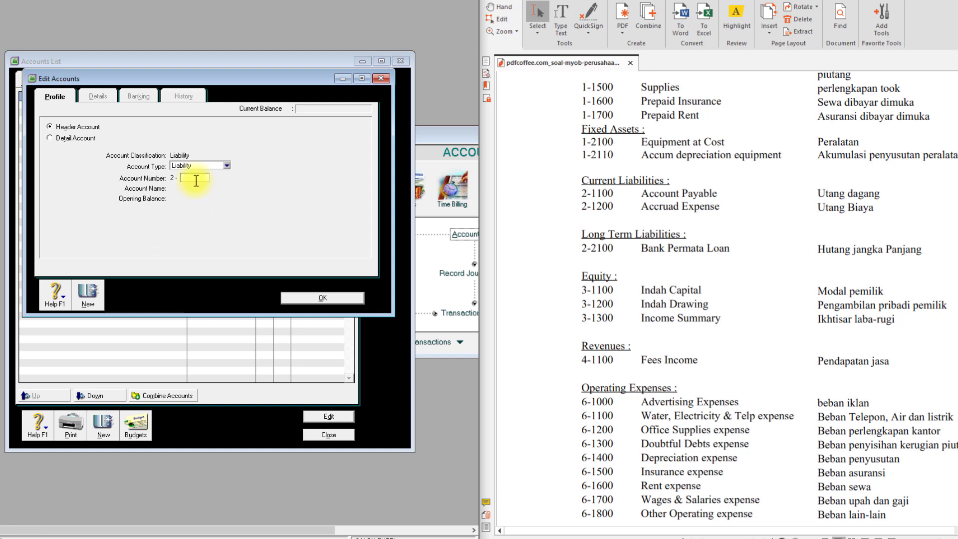
{"action": "type", "text": "1000"}
{"action": "key", "text": "Tab"}
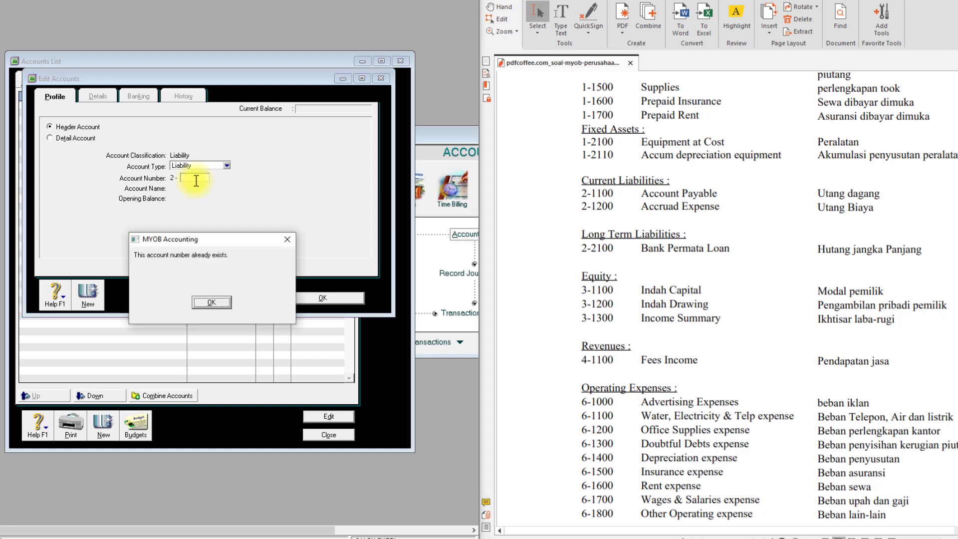
{"action": "left_click", "coordinate": [213, 303]}
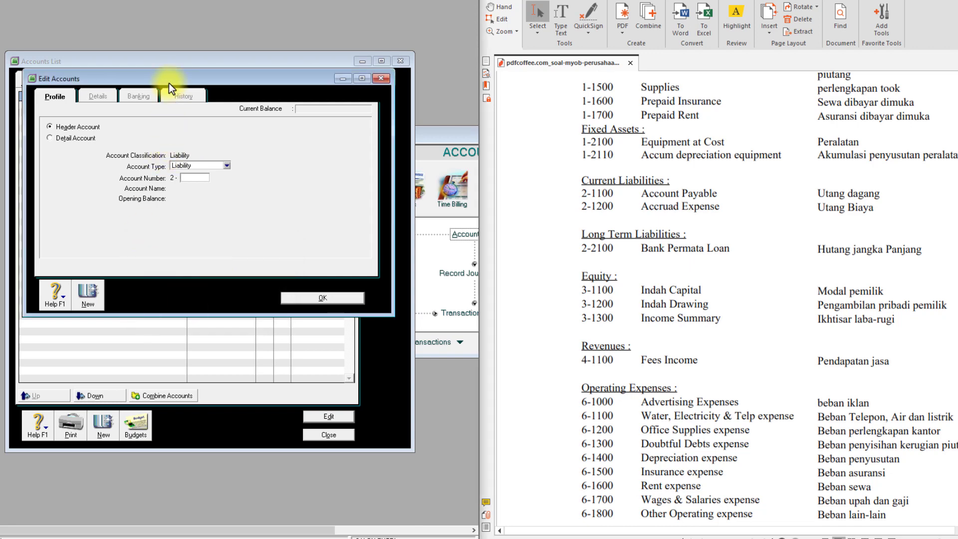
{"action": "left_click_drag", "start_coordinate": [169, 83], "coordinate": [234, 184]}
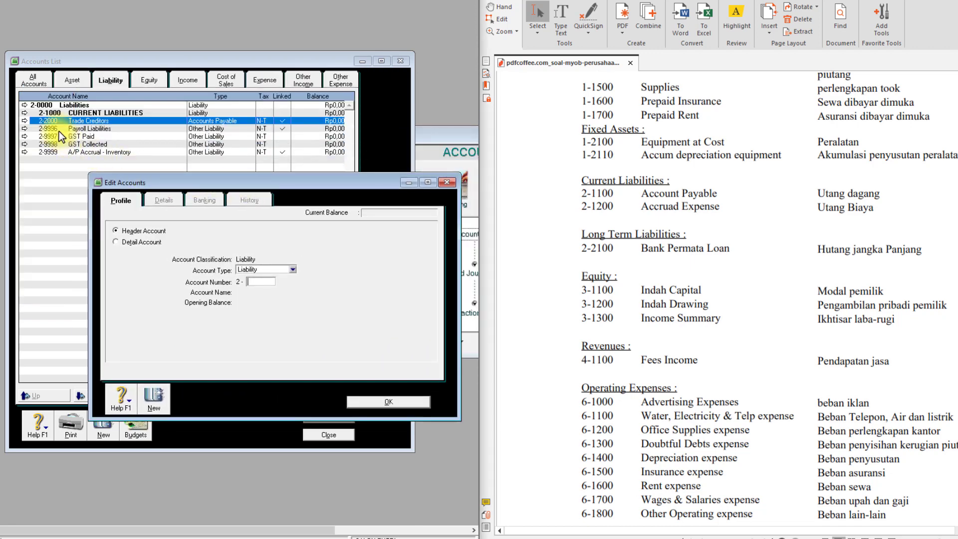
{"action": "left_click", "coordinate": [396, 399]}
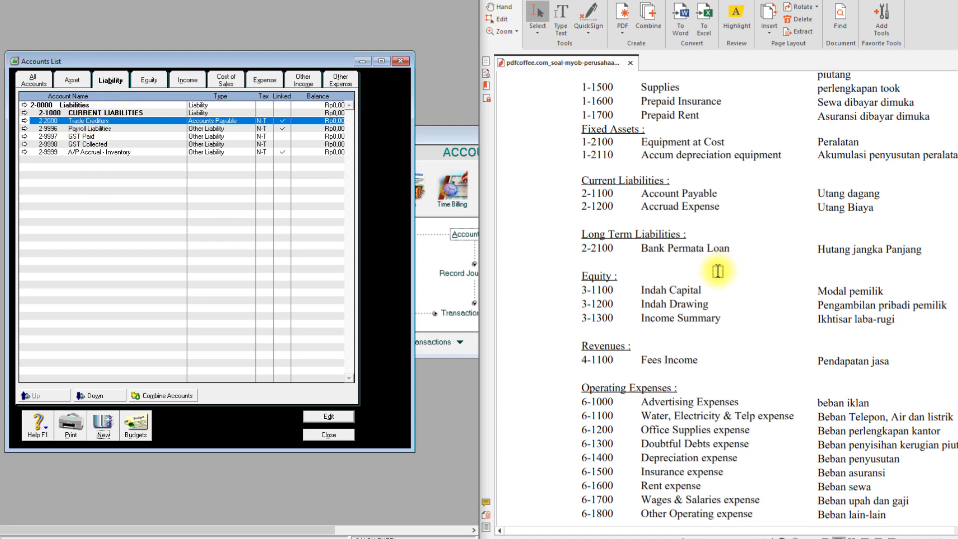
Step: Renumber the Trade Creditors account to 2-1100 and rename it ACCOUNT PAYABLE
{"action": "double_click", "coordinate": [83, 122]}
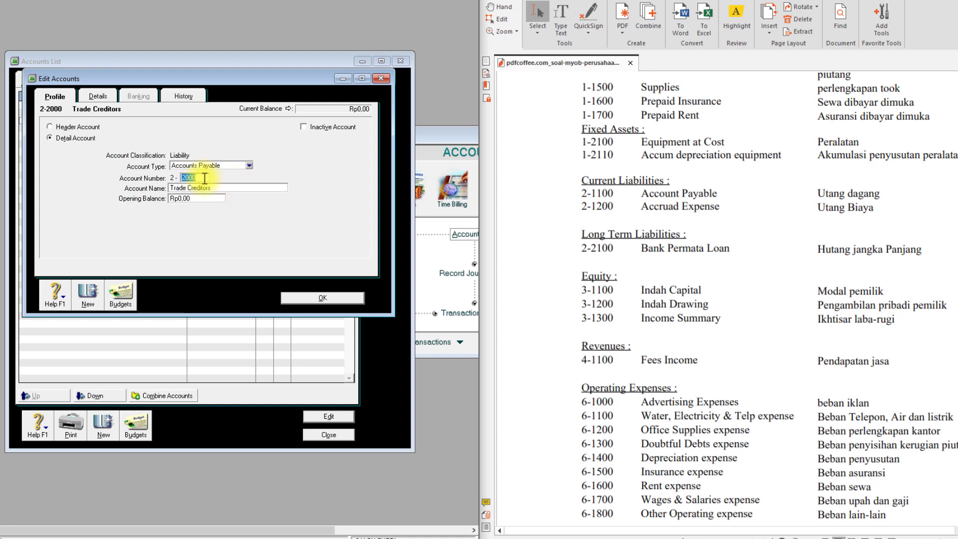
{"action": "type", "text": "110"}
{"action": "left_click", "coordinate": [219, 188]}
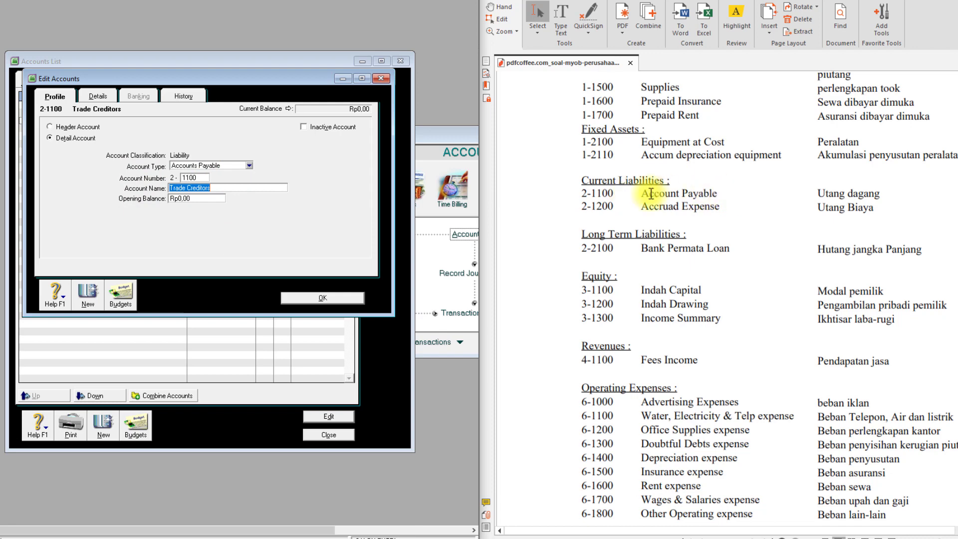
{"action": "type", "text": "AC"}
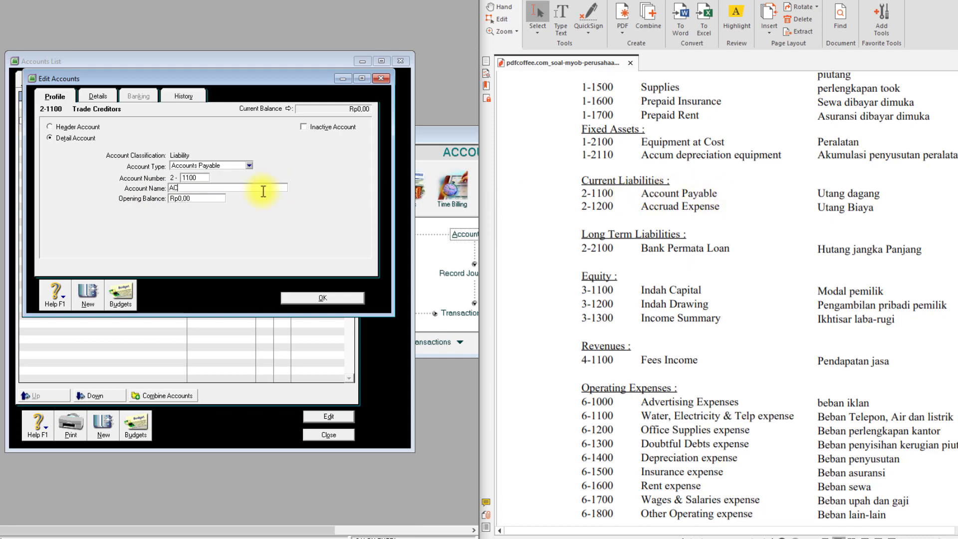
{"action": "type", "text": "COUNT PAYABLE"}
{"action": "left_click", "coordinate": [311, 298]}
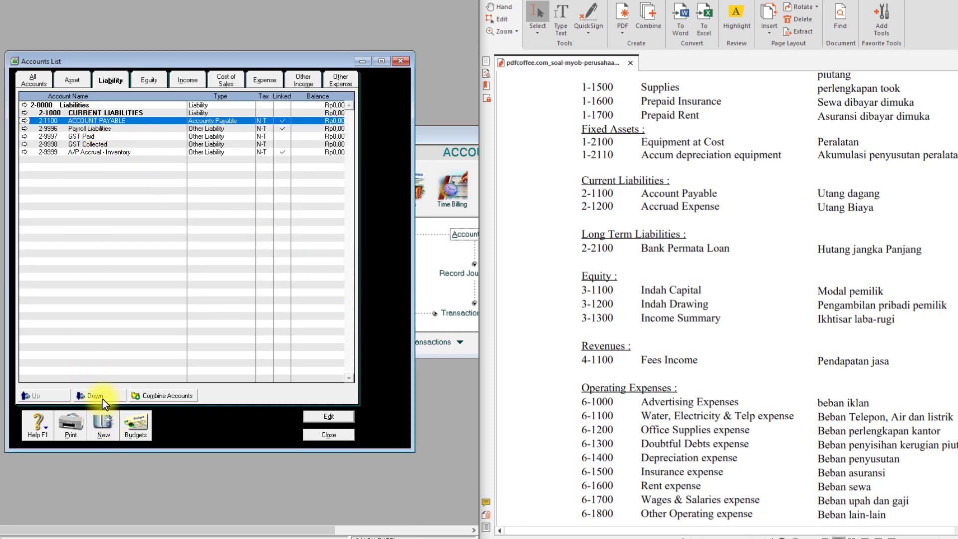
Step: Create a liability header account numbered 2-2000 and named LONG TERM LIABILITIES
{"action": "left_click", "coordinate": [109, 426]}
{"action": "left_click", "coordinate": [65, 128]}
{"action": "left_click", "coordinate": [193, 179]}
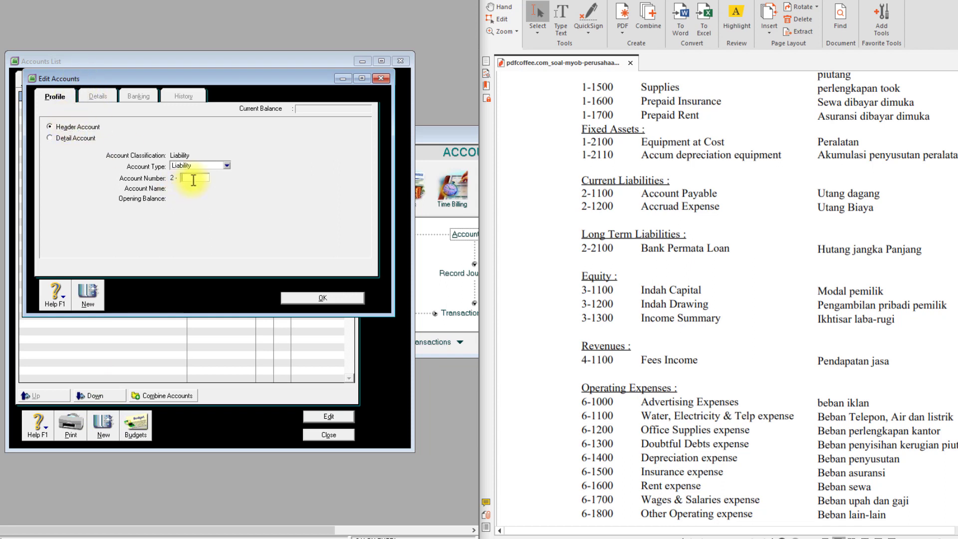
{"action": "type", "text": "2000"}
{"action": "key", "text": "Tab"}
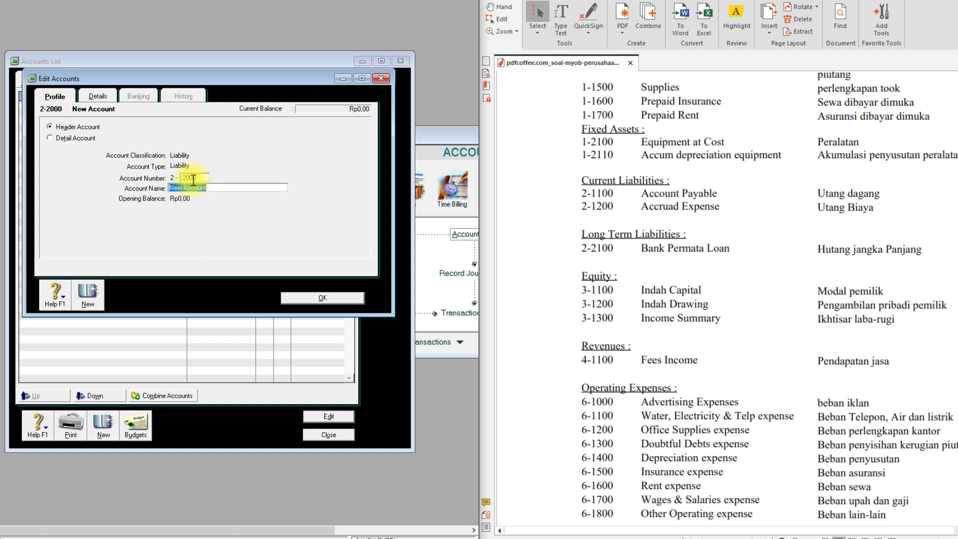
{"action": "type", "text": "LONG TERM LIABILITIES"}
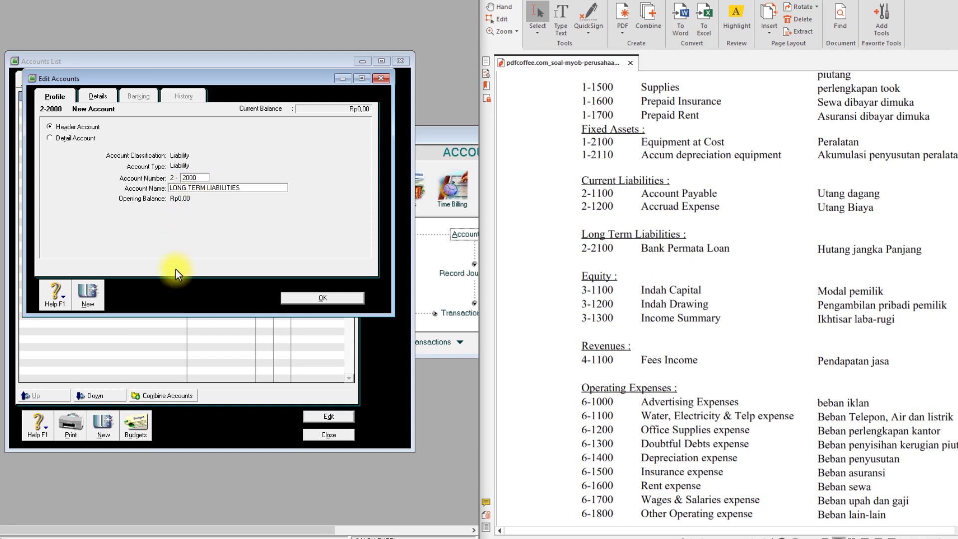
{"action": "left_click", "coordinate": [91, 301]}
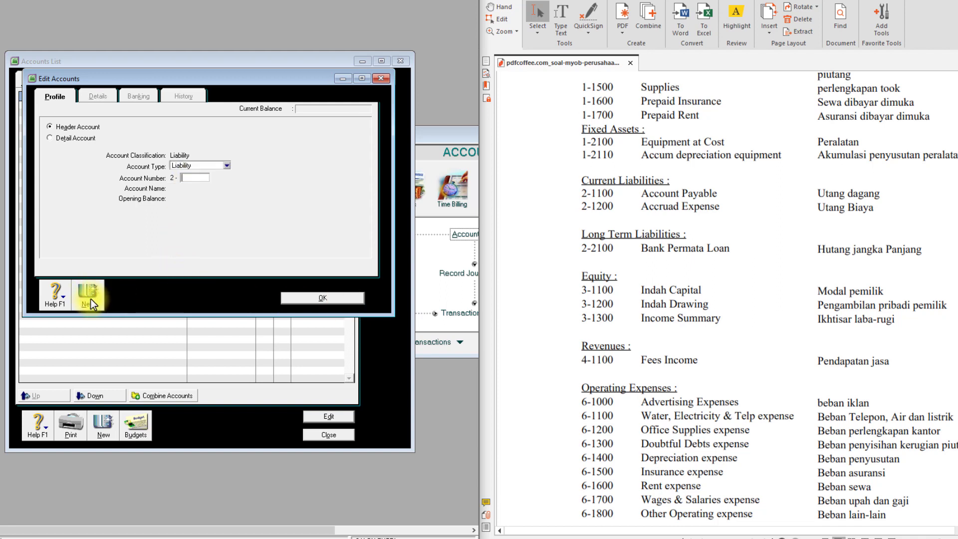
Step: Create account 2-1200 named ACCRUAD EXPENSE as a detail account of type Other Liability
{"action": "type", "text": "120"}
{"action": "key", "text": "Tab"}
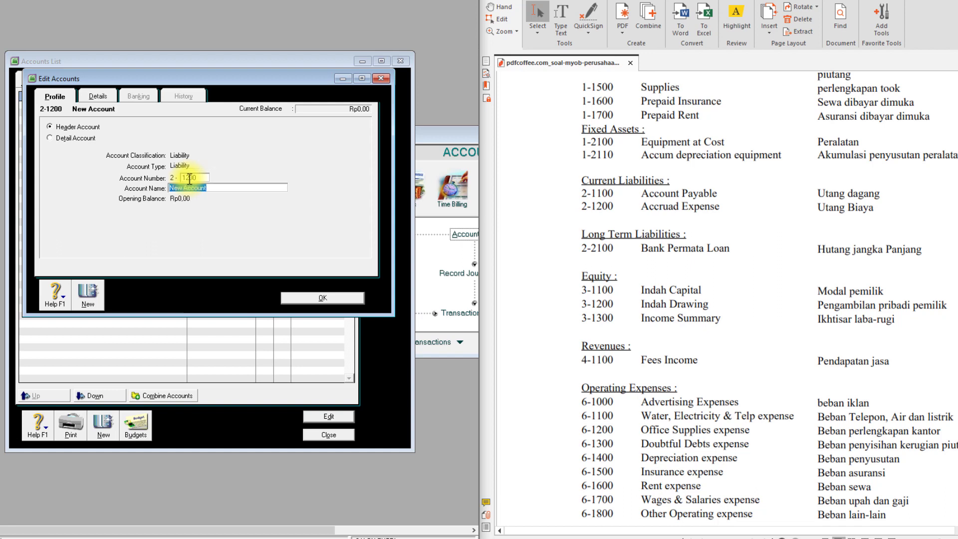
{"action": "type", "text": "ACCRUAD EXPENSE"}
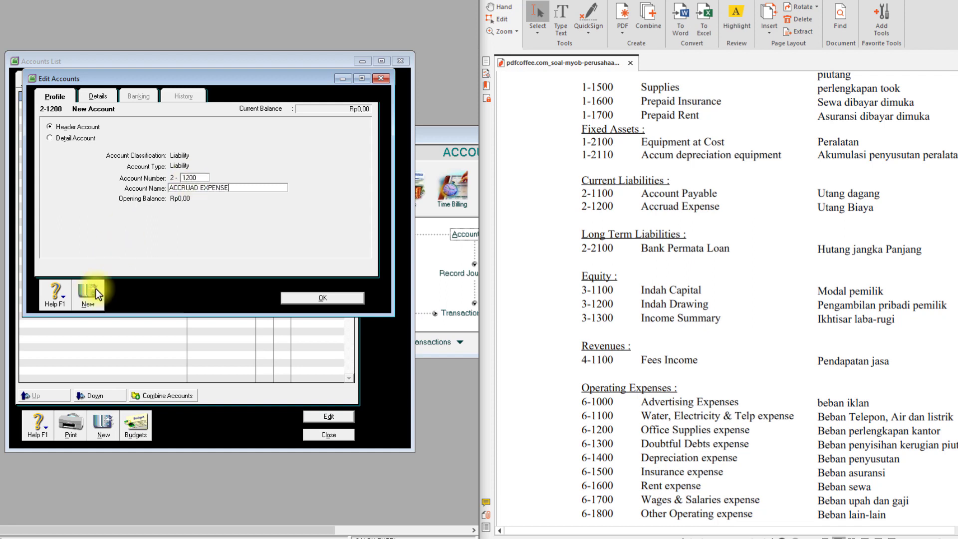
{"action": "left_click", "coordinate": [68, 139]}
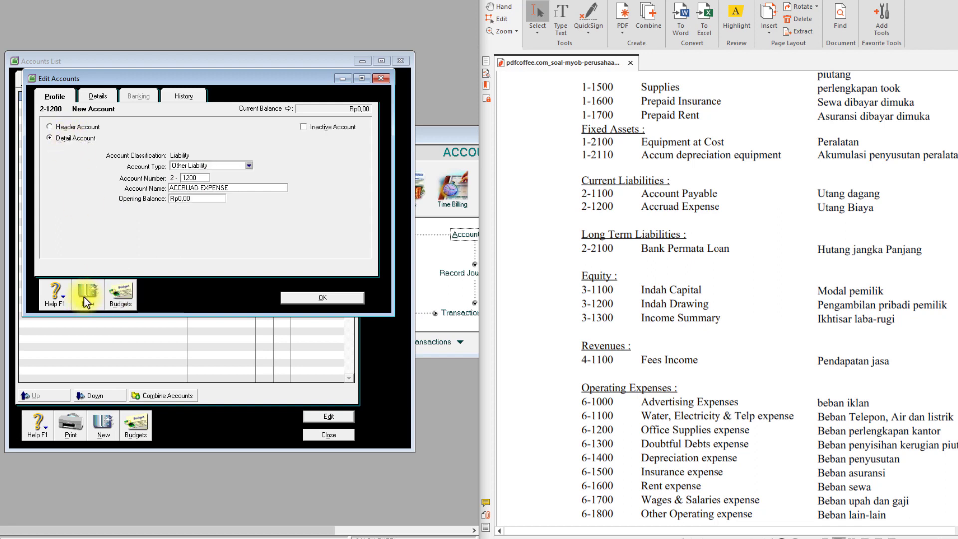
{"action": "left_click", "coordinate": [86, 295]}
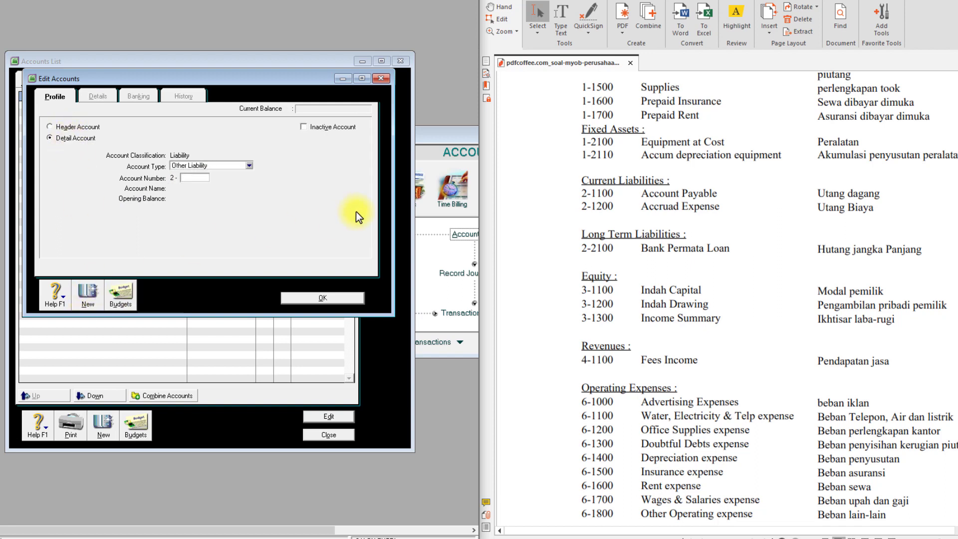
Step: Create an Other Liability detail account numbered 2-2100 and named BANK PERMATA LOAN
{"action": "type", "text": "2100"}
{"action": "key", "text": "Tab"}
{"action": "type", "text": "BAN"}
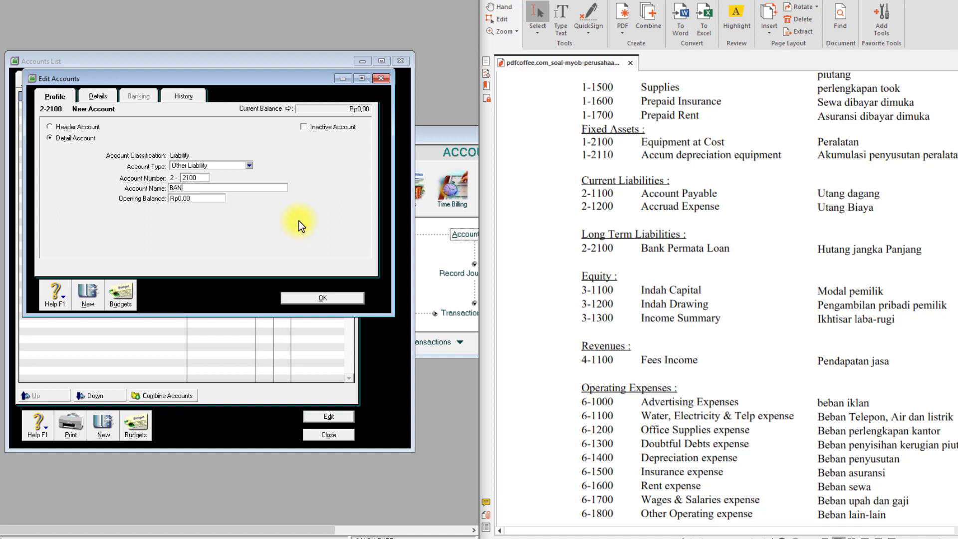
{"action": "type", "text": "K PERMATA LOAN"}
{"action": "left_click", "coordinate": [310, 299]}
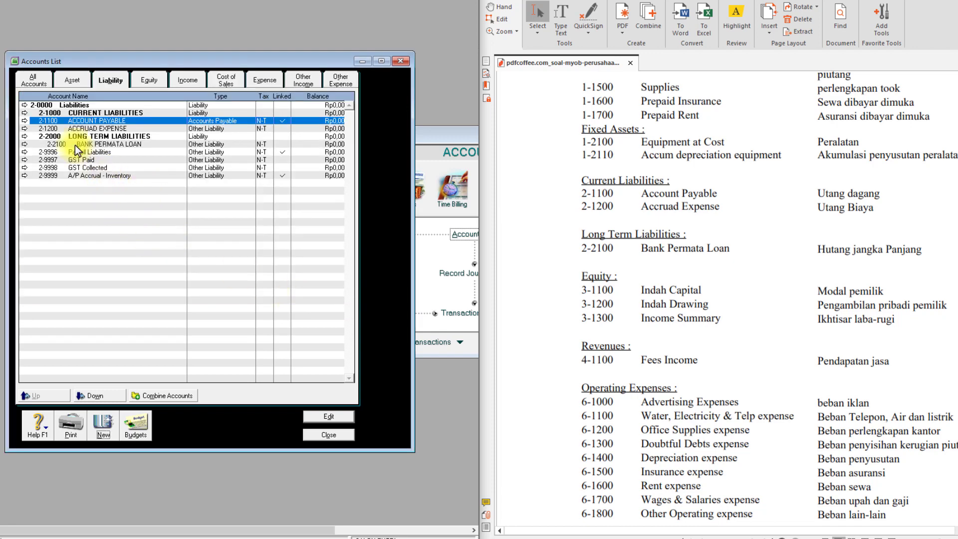
Step: Move ACCOUNT PAYABLE and ACCRUAD EXPENSE down one level under the CURRENT LIABILITIES header
{"action": "left_click", "coordinate": [107, 395]}
{"action": "left_click", "coordinate": [94, 129]}
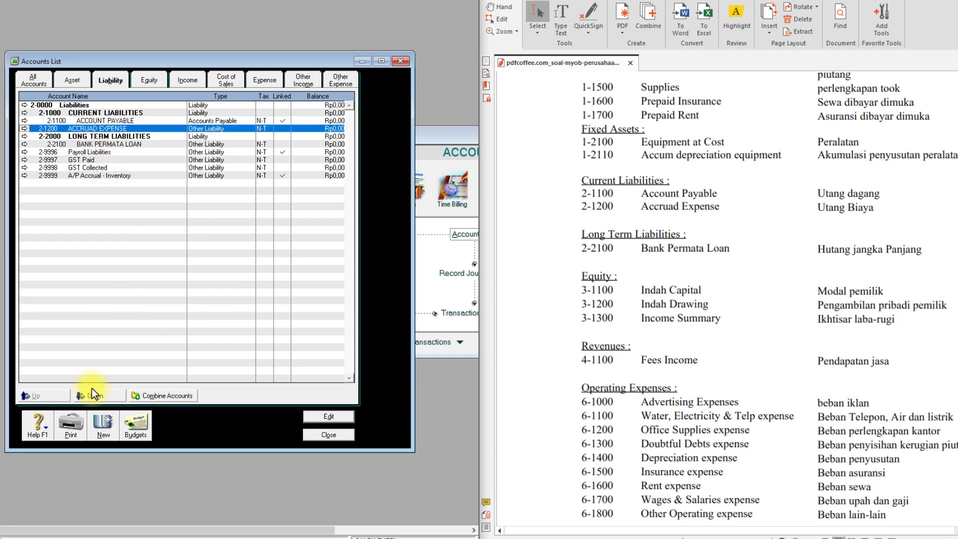
{"action": "left_click", "coordinate": [93, 394]}
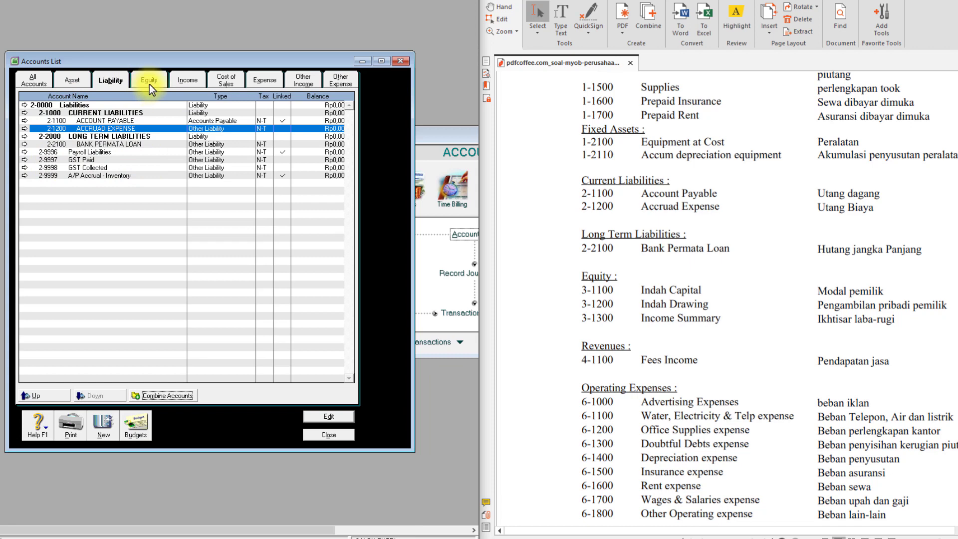
Step: Renumber the Retained Earnings equity account to 3-1100 and rename it to the owner's capital account name from the PDF, in capitals
{"action": "scroll", "coordinate": [701, 319], "scroll_direction": "down", "scroll_amount": 3}
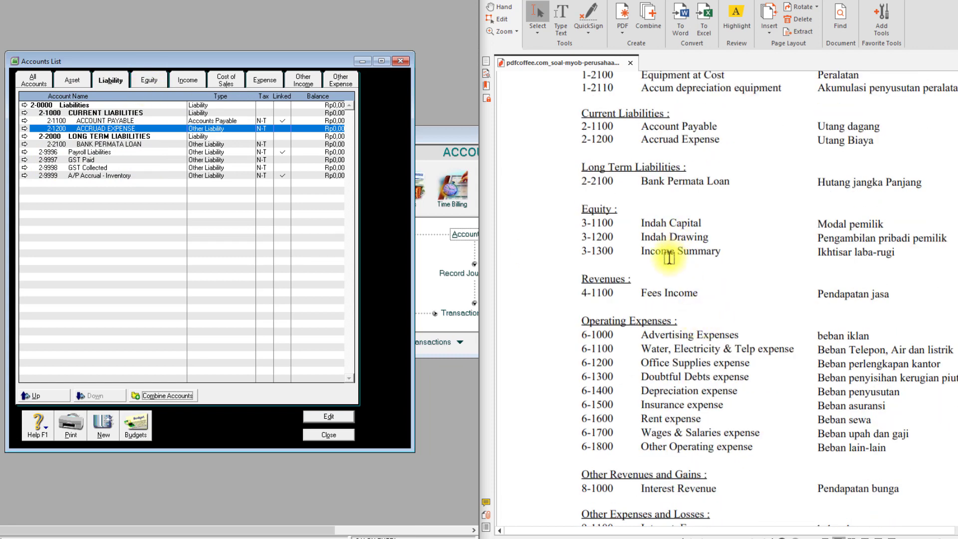
{"action": "left_click", "coordinate": [149, 80]}
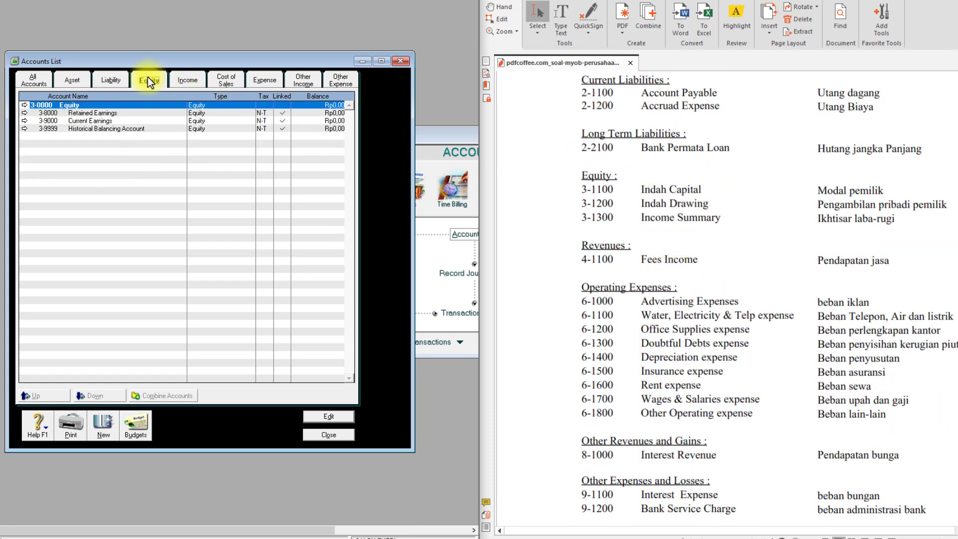
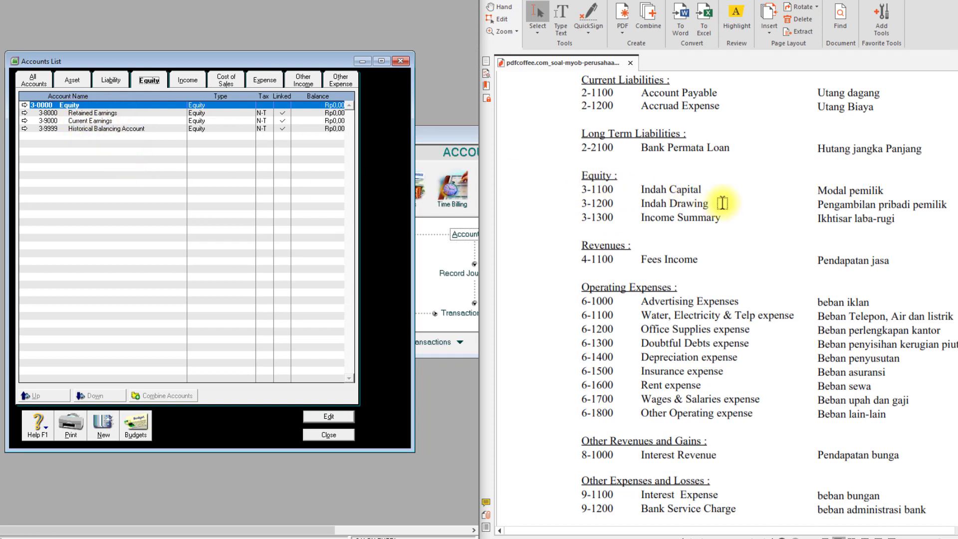
{"action": "left_click", "coordinate": [641, 189]}
{"action": "left_click_drag", "start_coordinate": [641, 190], "coordinate": [703, 189]}
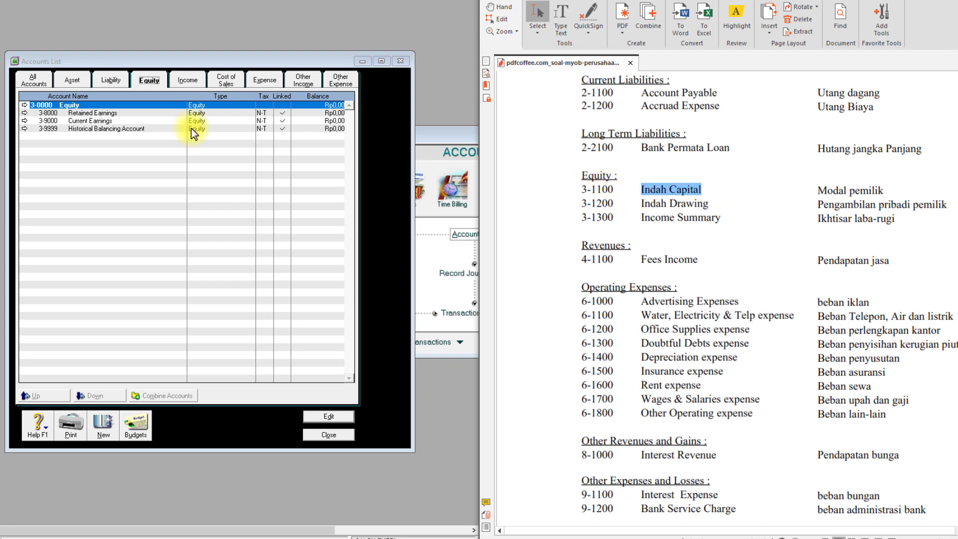
{"action": "left_click", "coordinate": [103, 113]}
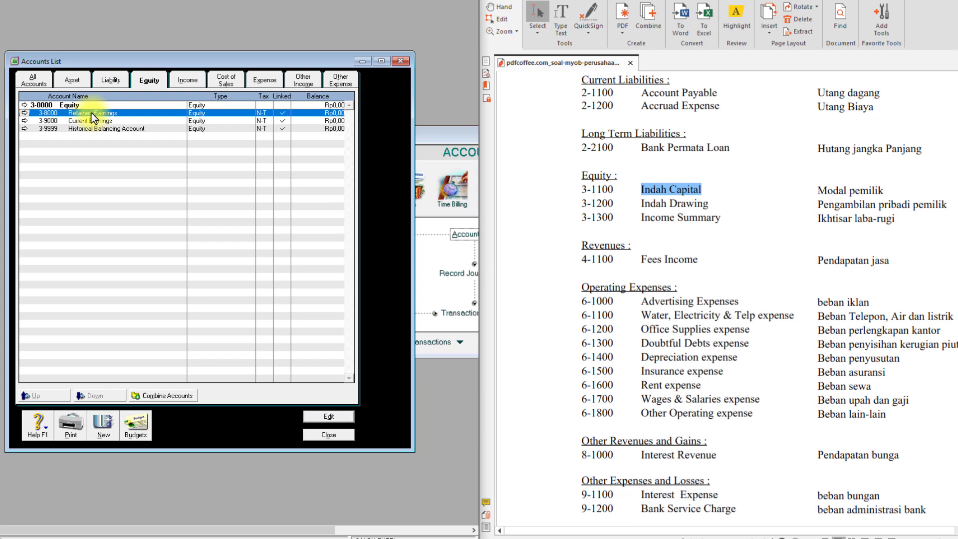
{"action": "double_click", "coordinate": [92, 112]}
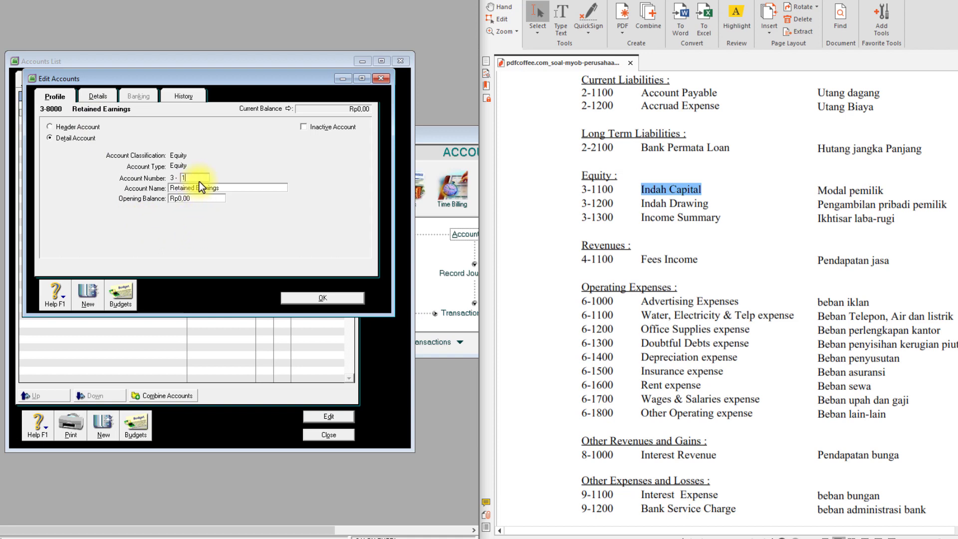
{"action": "key", "text": "Tab"}
{"action": "left_click", "coordinate": [324, 298]}
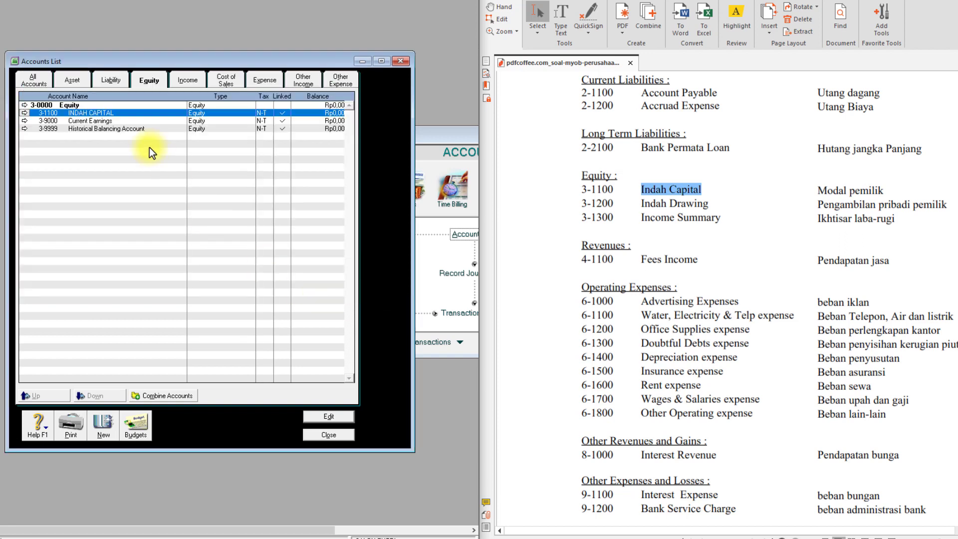
Step: Renumber the Current Earnings equity account to 3-1300 and rename it INCOME SUMMARY
{"action": "left_click", "coordinate": [94, 122]}
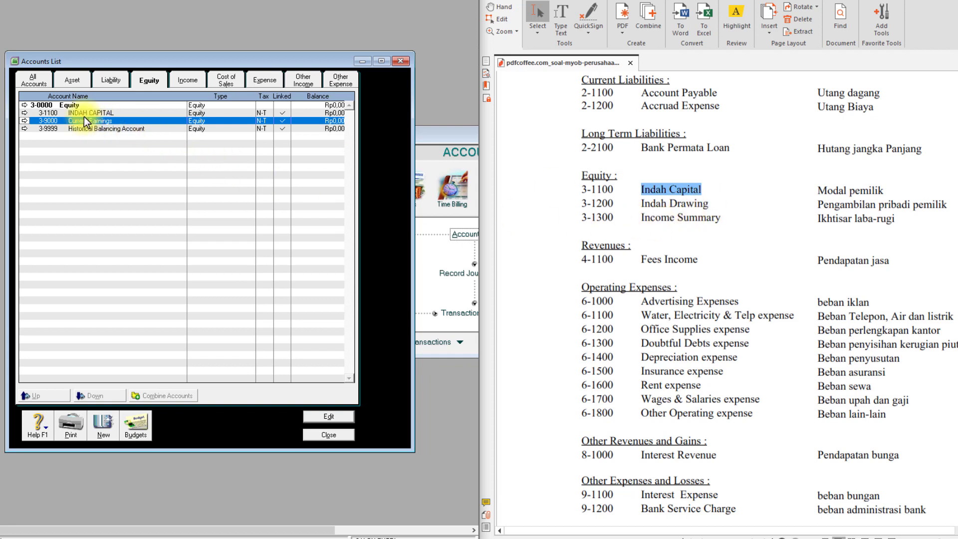
{"action": "double_click", "coordinate": [48, 120]}
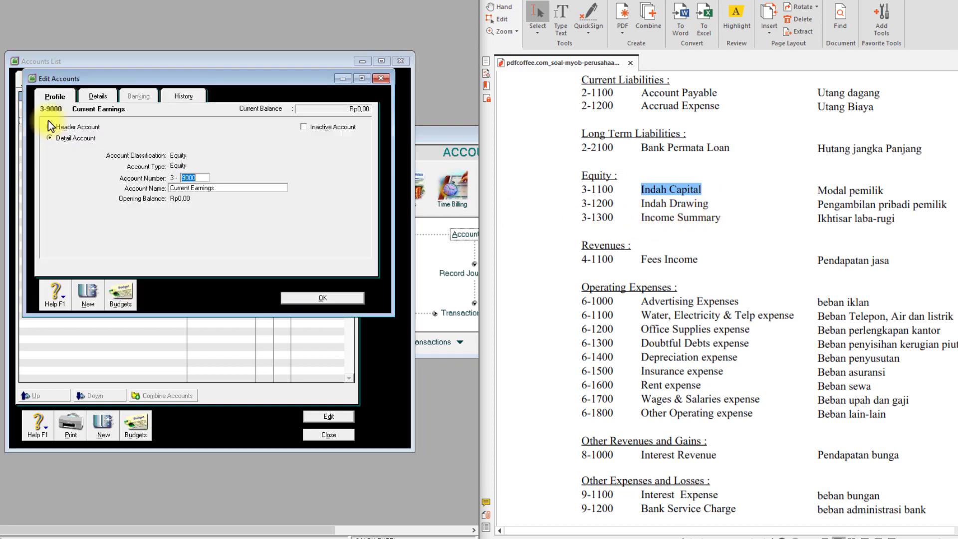
{"action": "type", "text": "1300"}
{"action": "left_click", "coordinate": [211, 190]}
{"action": "type", "text": "IN"}
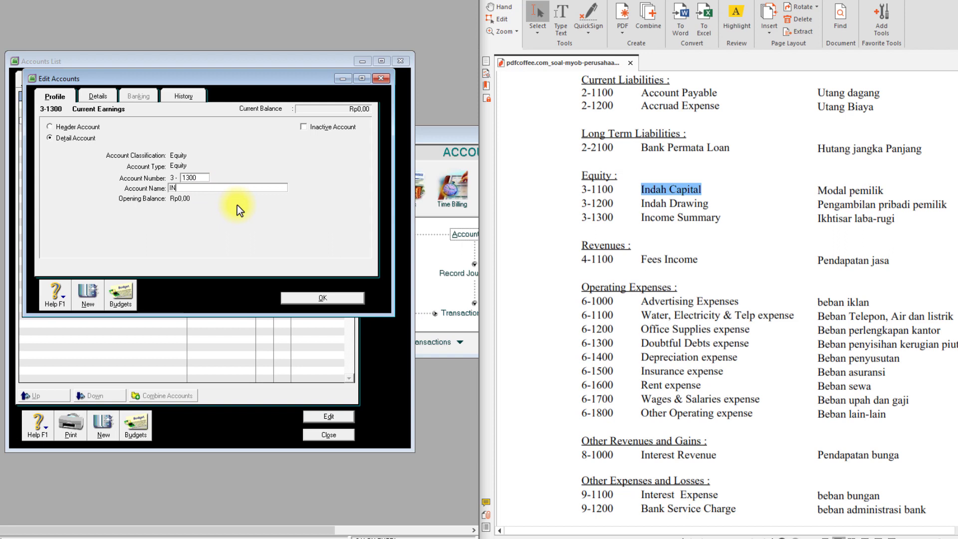
{"action": "type", "text": "COME SUMMARY"}
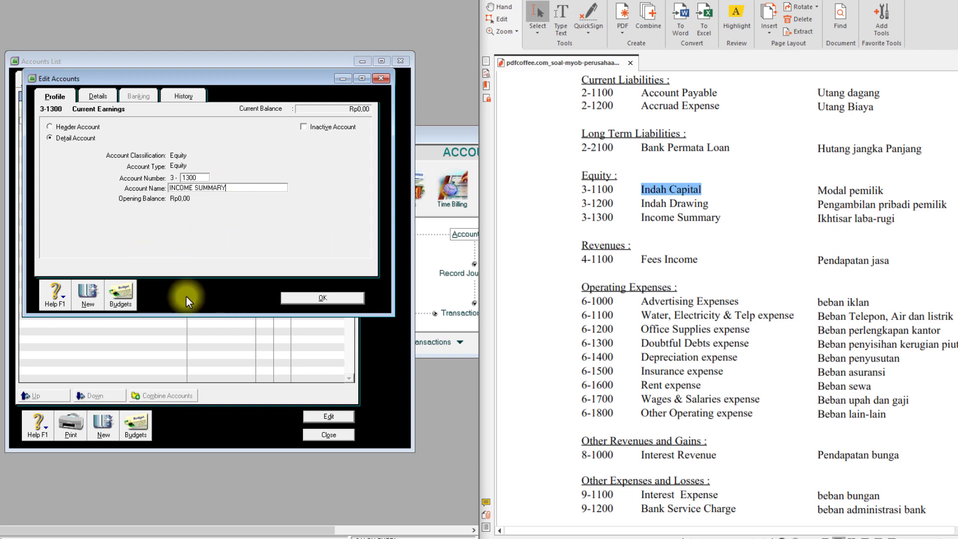
{"action": "left_click", "coordinate": [315, 298]}
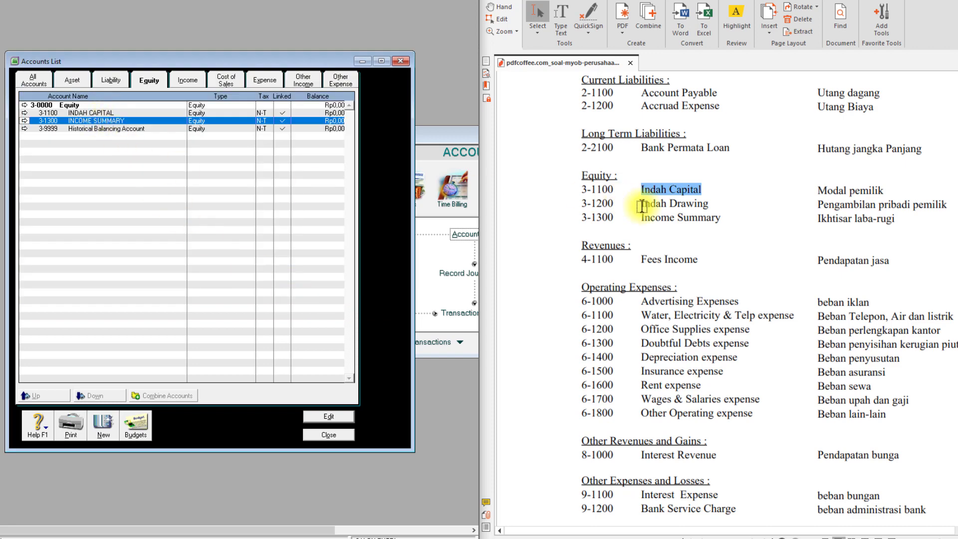
Step: Create an Equity detail account numbered 3-1200, named in capitals after the owner's drawing account in the PDF
{"action": "left_click", "coordinate": [104, 429]}
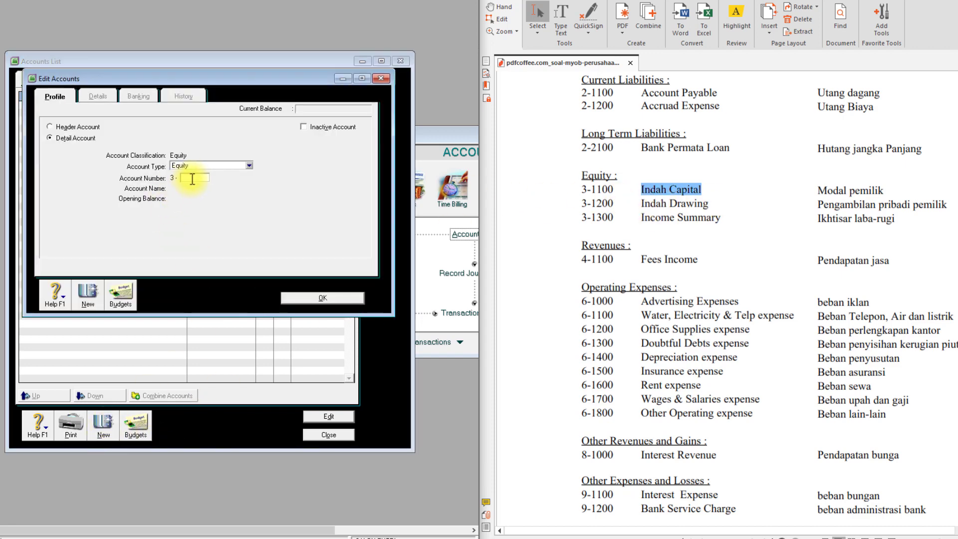
{"action": "type", "text": "1200"}
{"action": "key", "text": "Tab"}
{"action": "type", "text": "INDAH "}
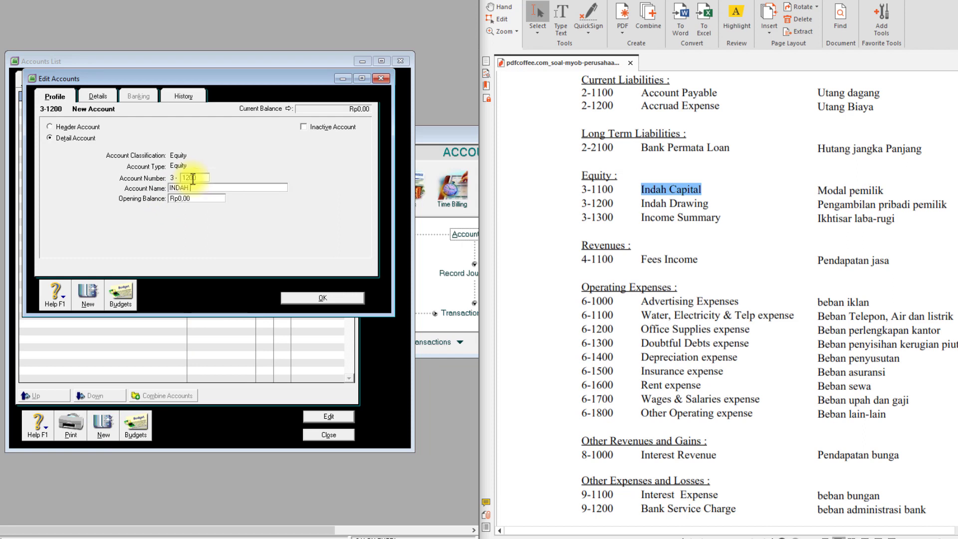
{"action": "type", "text": "DRAWING"}
{"action": "left_click", "coordinate": [319, 298]}
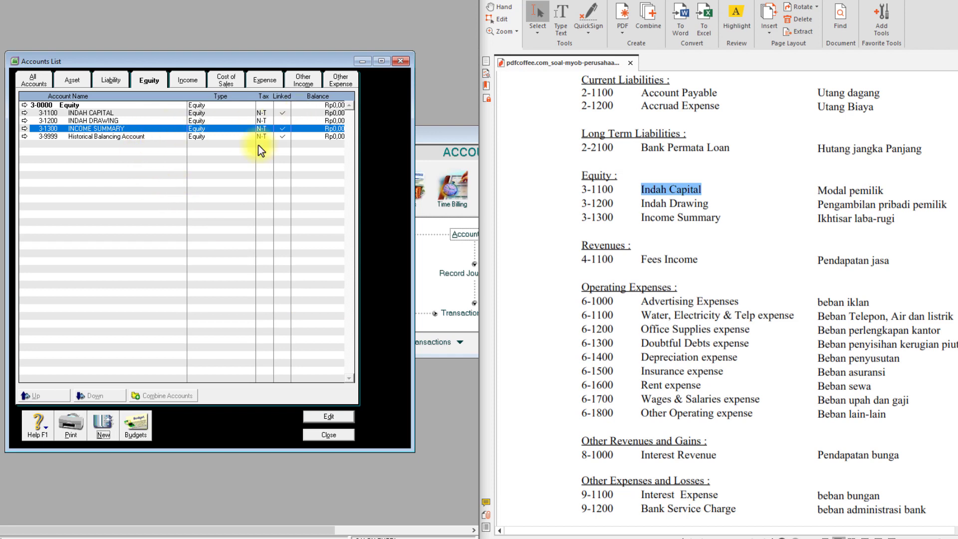
{"action": "left_click", "coordinate": [117, 538]}
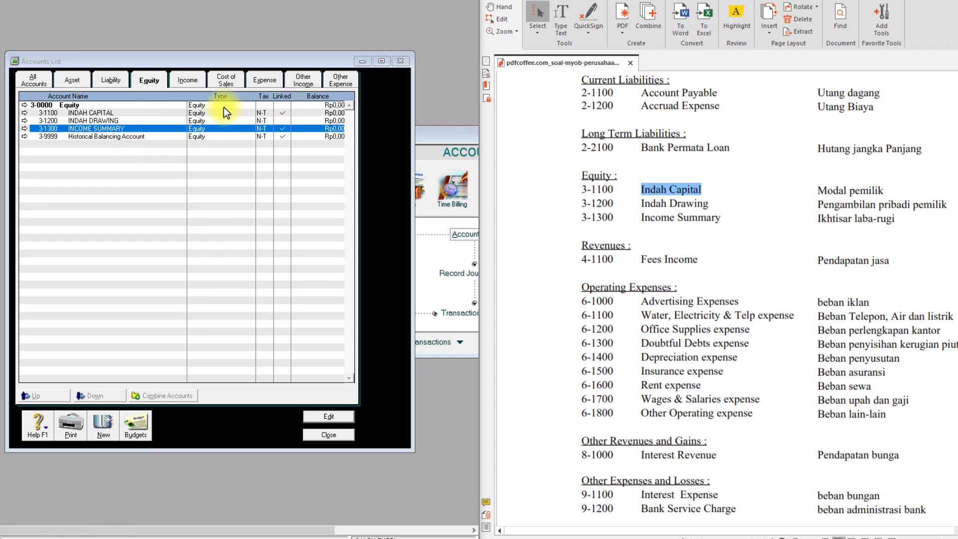
Step: Rename the 4-0000 Income header account to REVENUES
{"action": "left_click", "coordinate": [191, 80]}
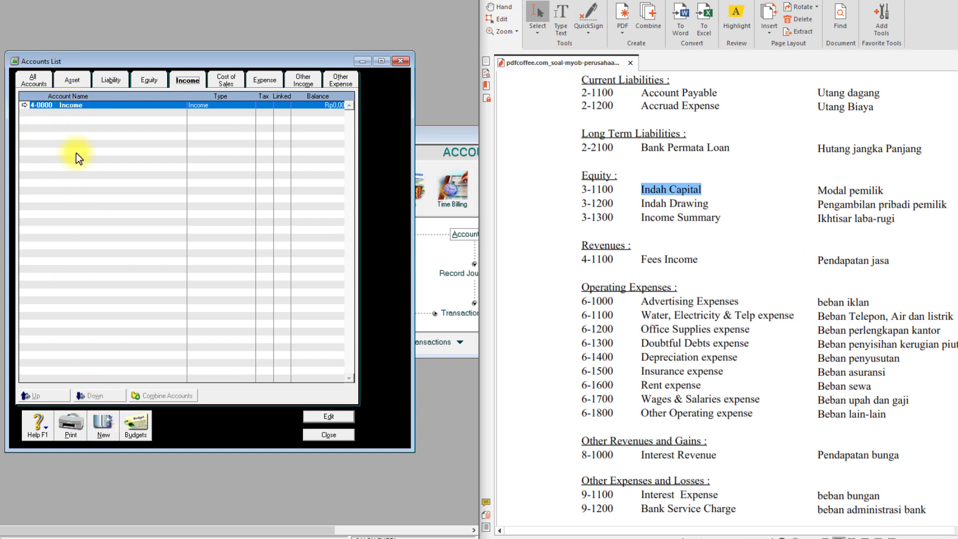
{"action": "double_click", "coordinate": [68, 108]}
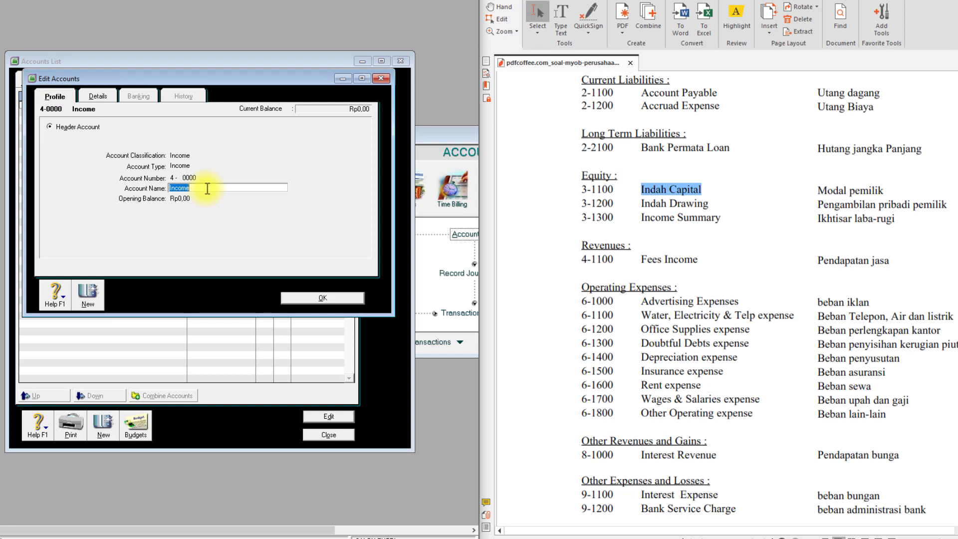
{"action": "type", "text": "REVENUES"}
Step: Create an Income account numbered 4-1100 and named FEES INCOME under the REVENUES header
{"action": "left_click", "coordinate": [101, 305]}
{"action": "left_click", "coordinate": [198, 176]}
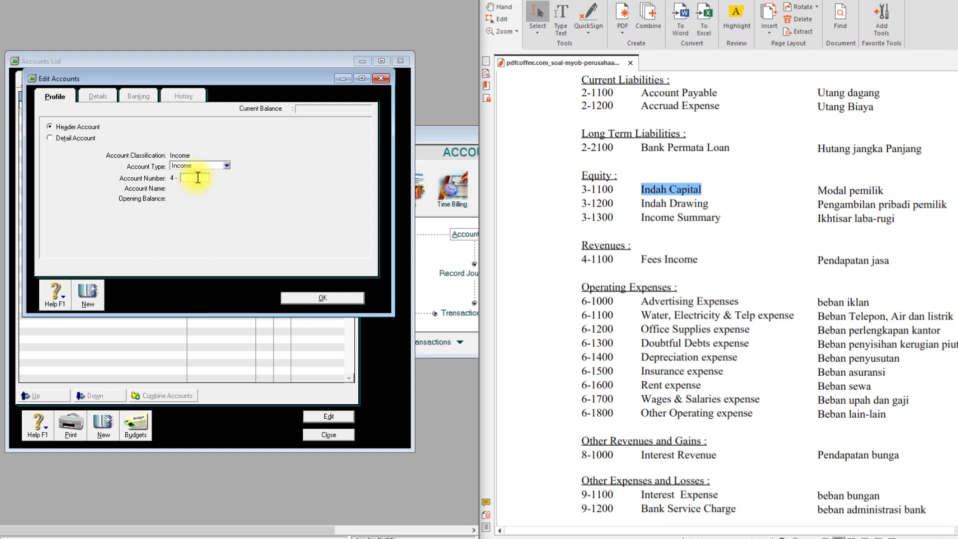
{"action": "type", "text": "1100"}
{"action": "key", "text": "Tab"}
{"action": "type", "text": "FEE"}
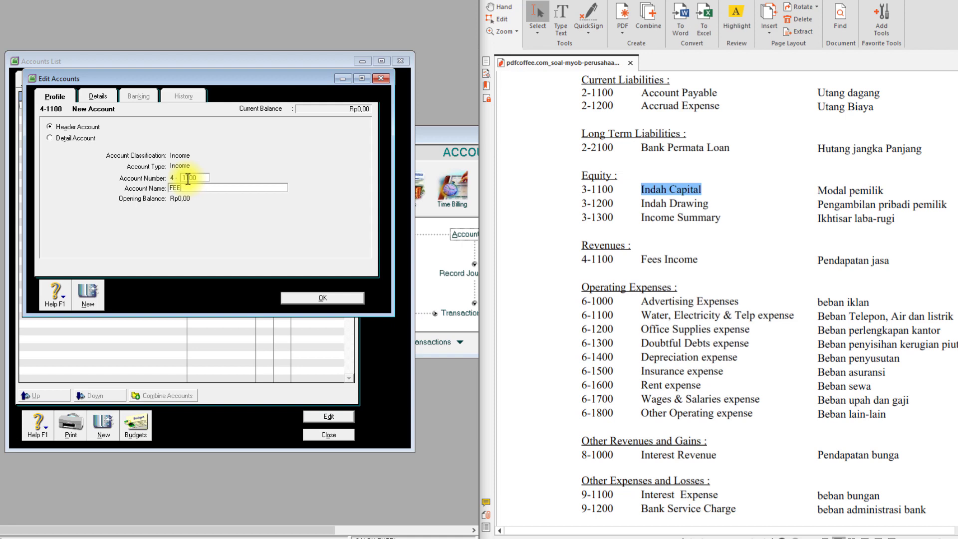
{"action": "type", "text": "S INCOME"}
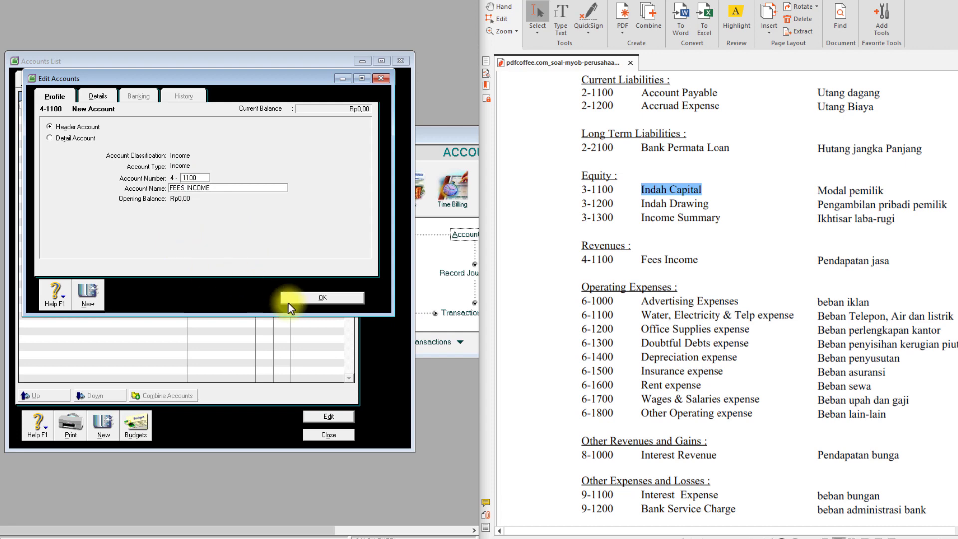
{"action": "left_click", "coordinate": [322, 299]}
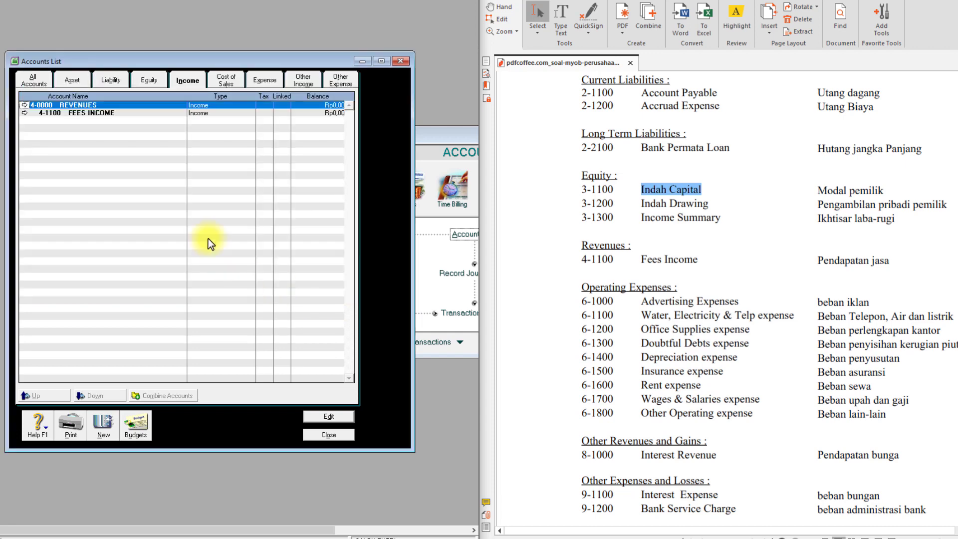
Step: Change the FEES INCOME account from a header account to a detail account
{"action": "double_click", "coordinate": [89, 114]}
{"action": "left_click", "coordinate": [57, 136]}
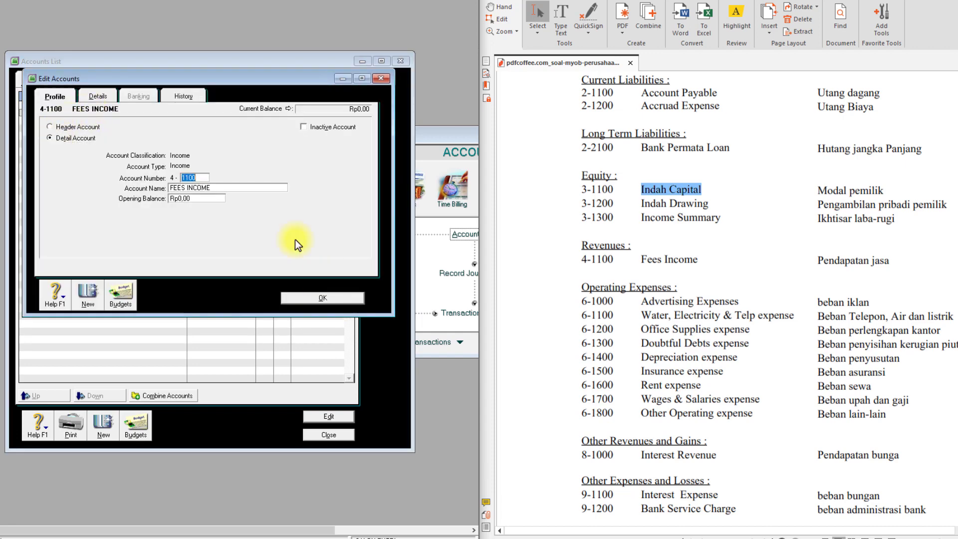
{"action": "left_click", "coordinate": [322, 299]}
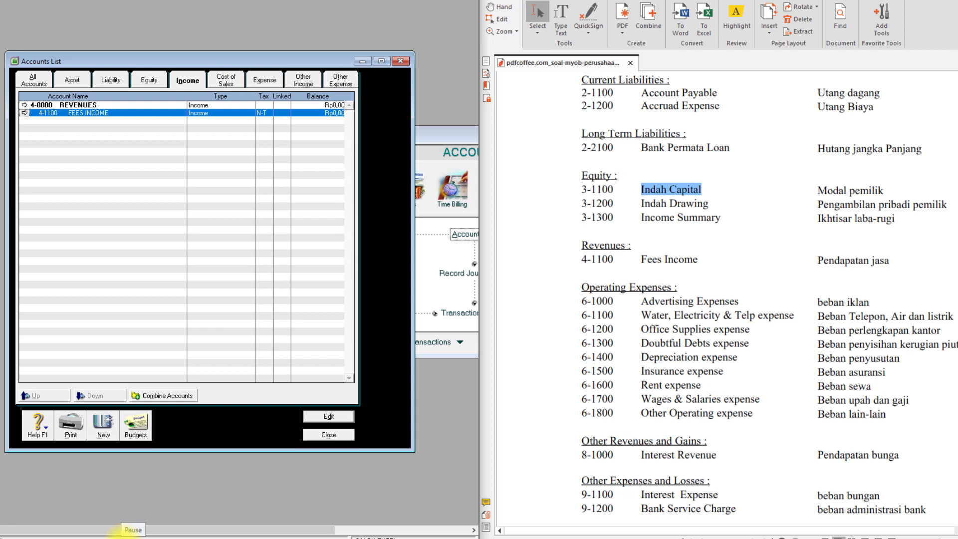
{"action": "left_click", "coordinate": [125, 538]}
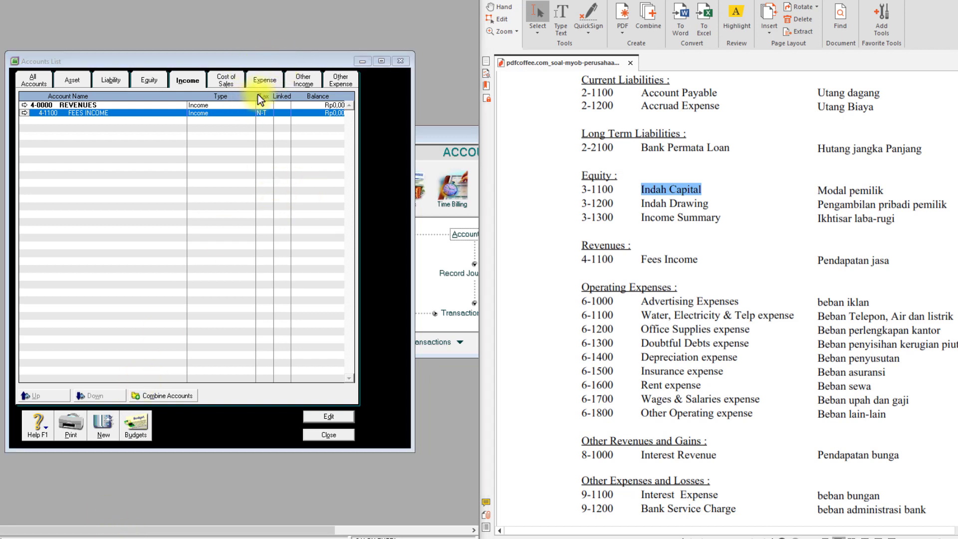
Step: Renumber the Wages & Salaries expense account to 6-1700 and rename it WAGE & SALARIES EXPENSE
{"action": "left_click", "coordinate": [265, 79]}
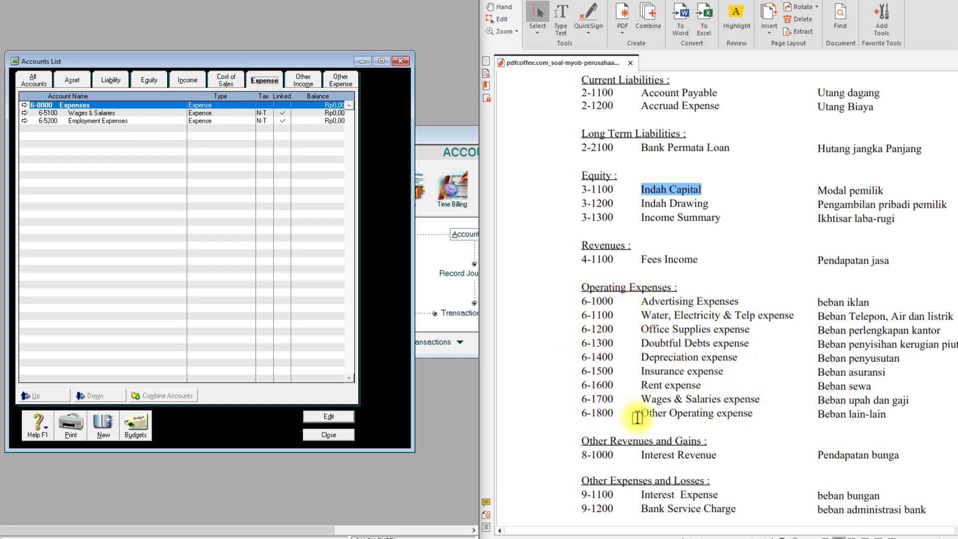
{"action": "left_click", "coordinate": [86, 115]}
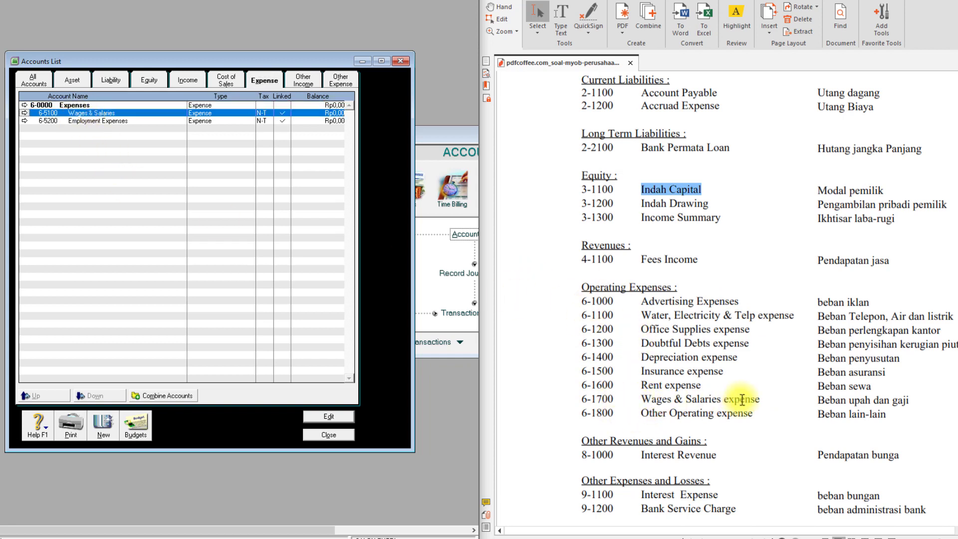
{"action": "double_click", "coordinate": [53, 114]}
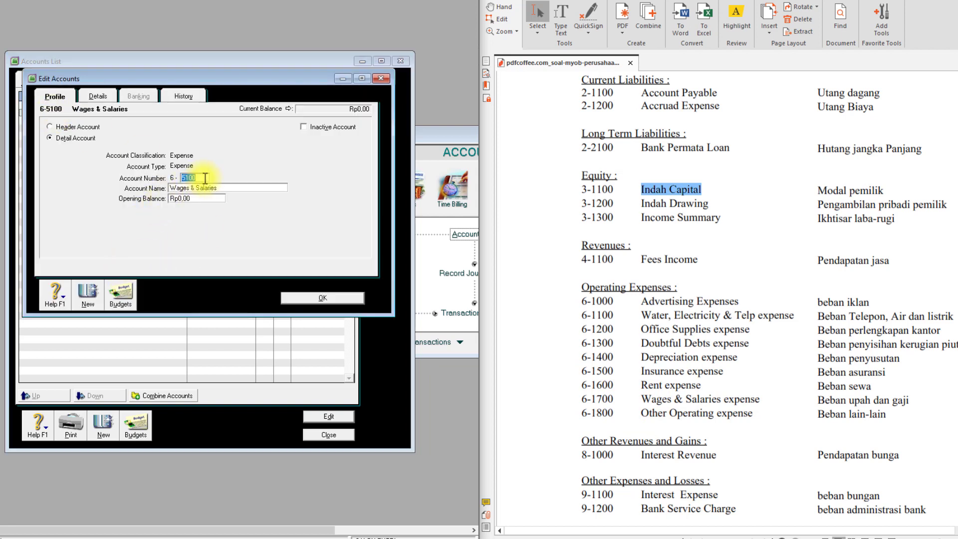
{"action": "type", "text": "1700"}
{"action": "key", "text": "Tab"}
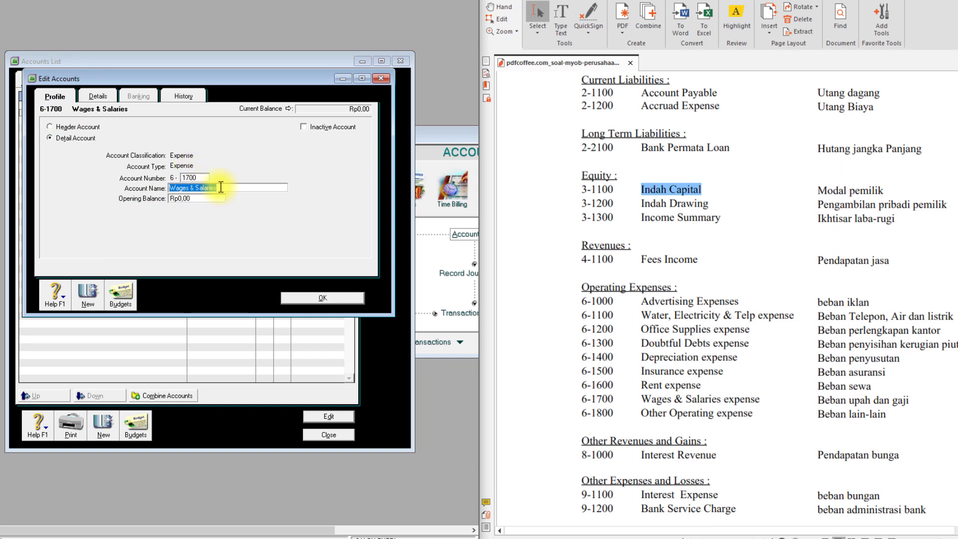
{"action": "type", "text": "WAGE & SALARIES EXPENSE"}
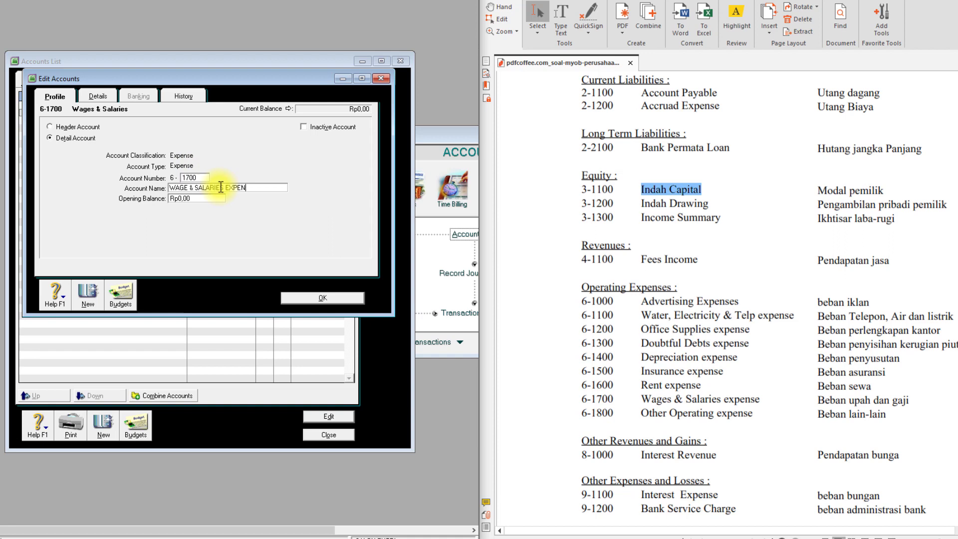
Step: Create the remaining Expense detail accounts 6-1000 to 6-1600 and 6-1800 from the PDF's Operating Expenses list, with names in capitals
{"action": "left_click", "coordinate": [83, 296]}
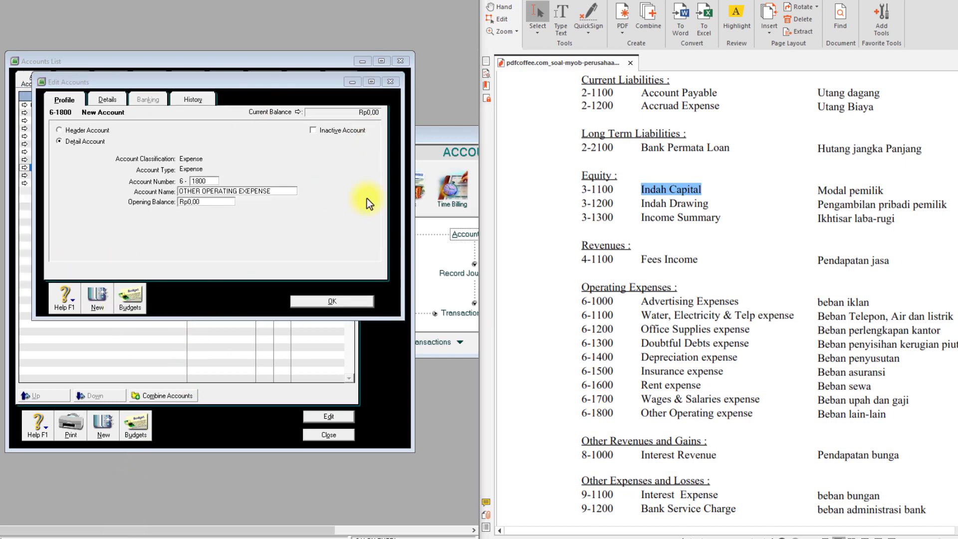
{"action": "left_click", "coordinate": [347, 300]}
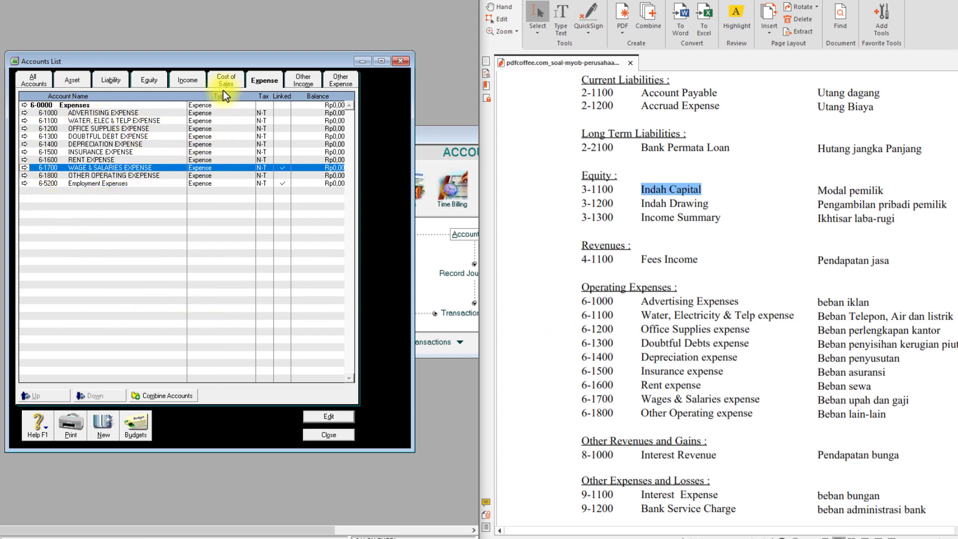
Step: Rename the 8-0000 Other Income header account to OTHER REVENUE & GAINS
{"action": "left_click", "coordinate": [303, 82]}
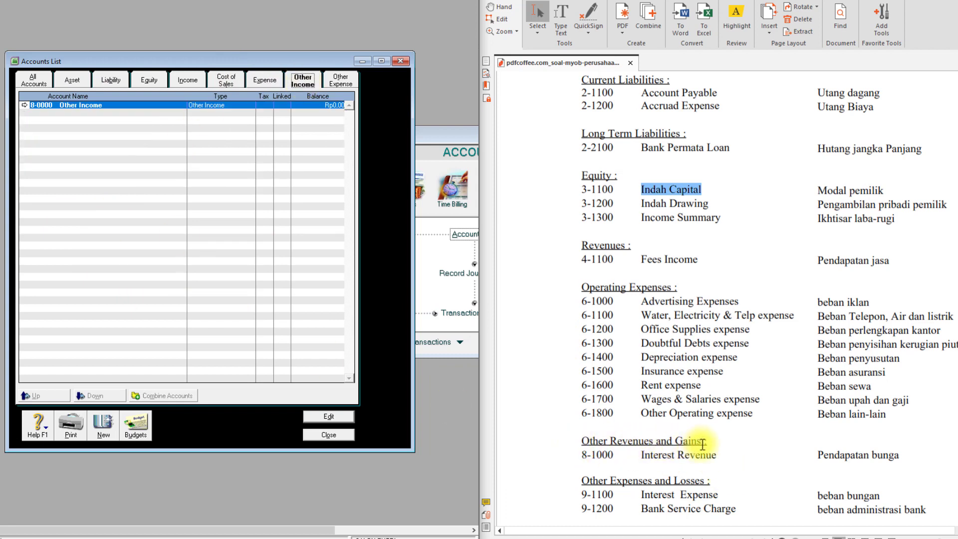
{"action": "double_click", "coordinate": [73, 106]}
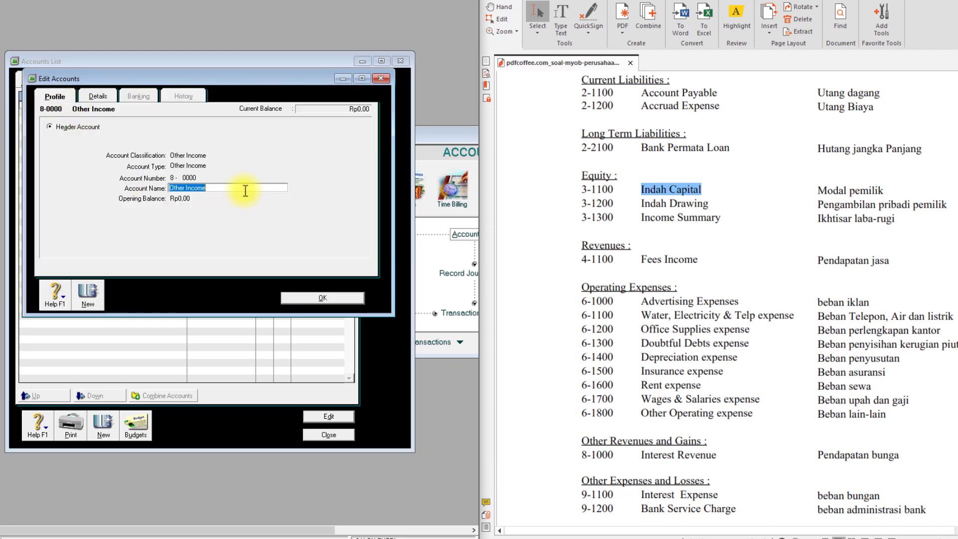
{"action": "type", "text": "OTHER REVENUE & GAINS"}
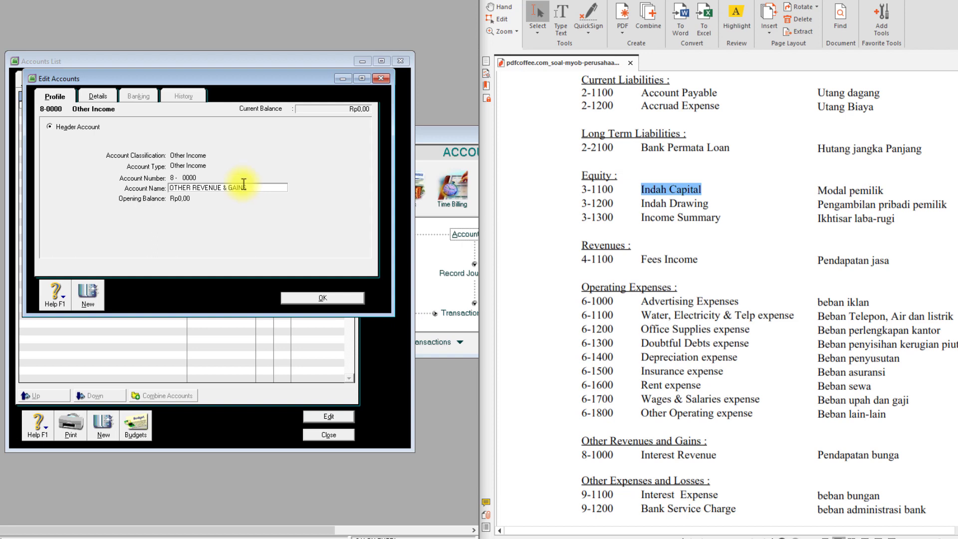
Step: Create an Other Income detail account numbered 8-1000 and named INTEREST REVENUE
{"action": "left_click", "coordinate": [89, 297]}
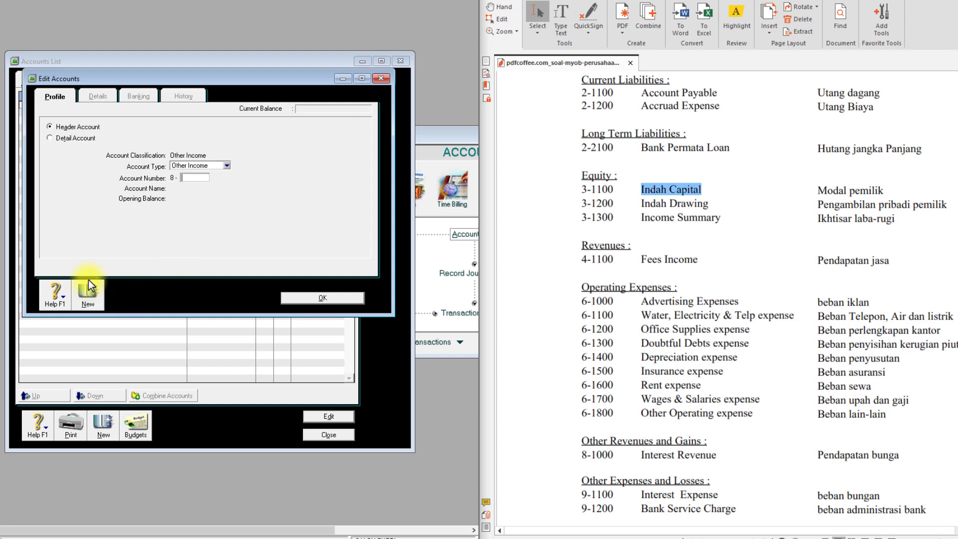
{"action": "left_click", "coordinate": [71, 140]}
{"action": "left_click", "coordinate": [200, 178]}
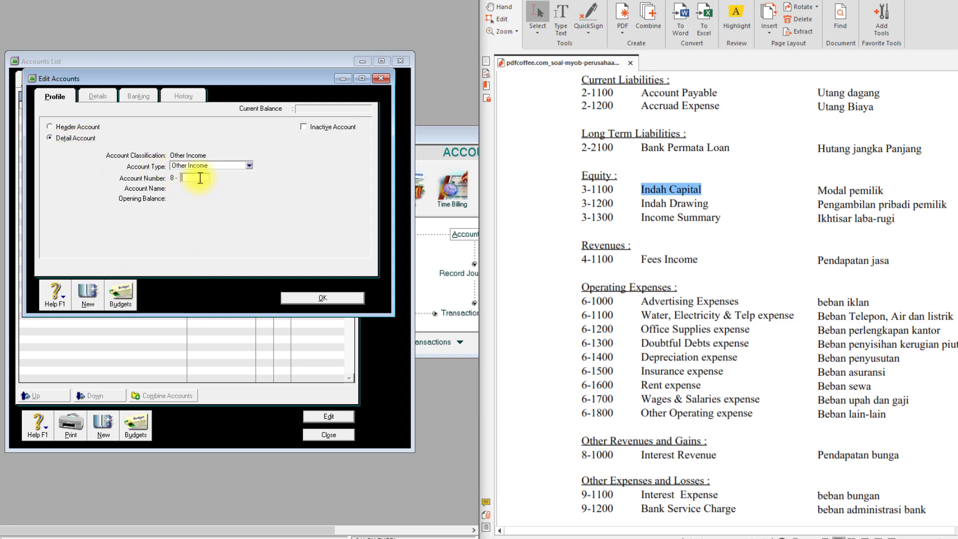
{"action": "type", "text": "1000"}
{"action": "key", "text": "Tab"}
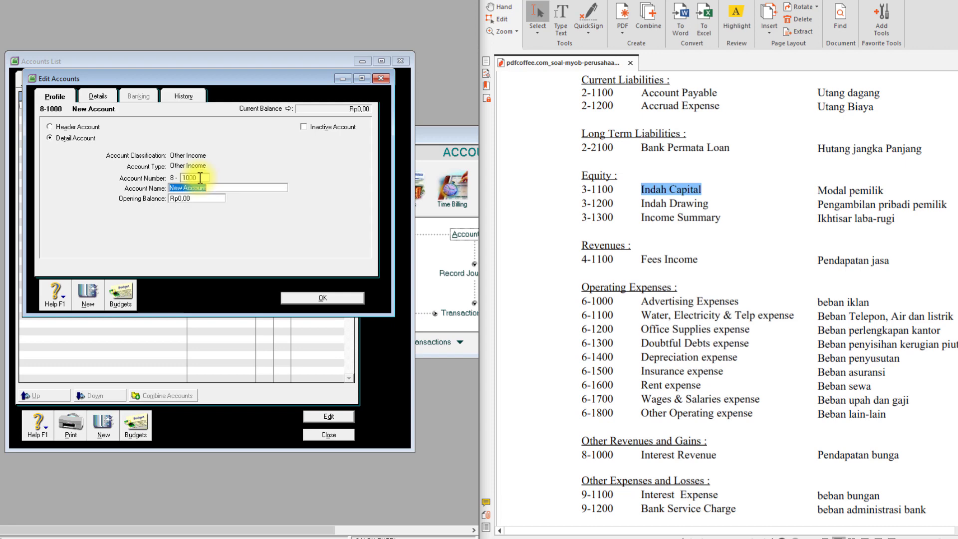
{"action": "type", "text": "INTEREST REVENUE"}
{"action": "left_click", "coordinate": [314, 298]}
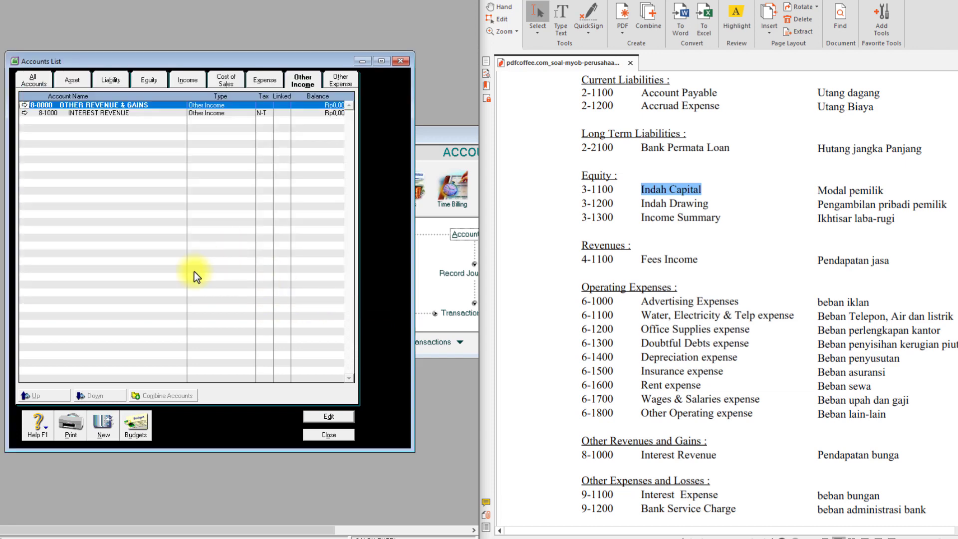
Step: Rename the 9-0000 Other Expenses header account to OTHER EXPENSE AND LOSSES
{"action": "scroll", "coordinate": [548, 350], "scroll_direction": "down", "scroll_amount": 3}
{"action": "left_click", "coordinate": [341, 81]}
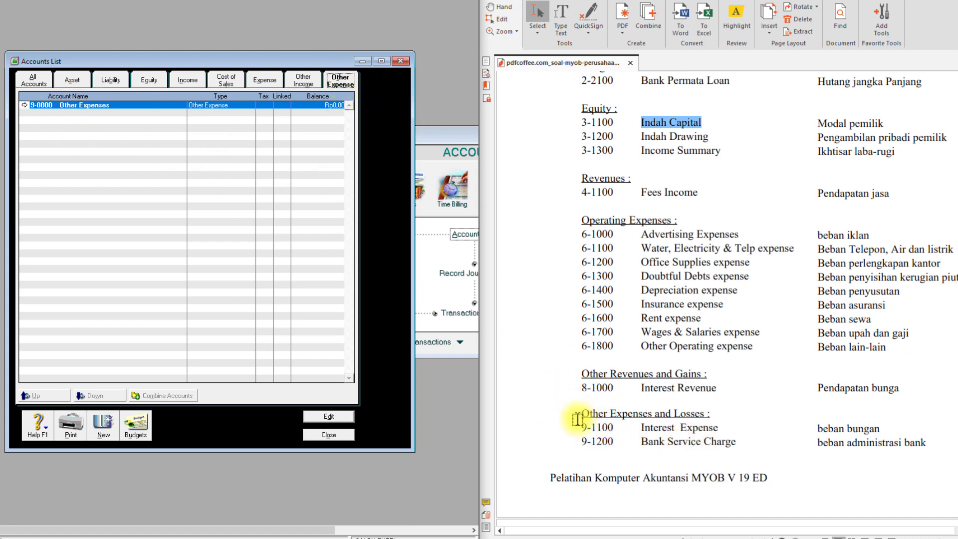
{"action": "double_click", "coordinate": [72, 108]}
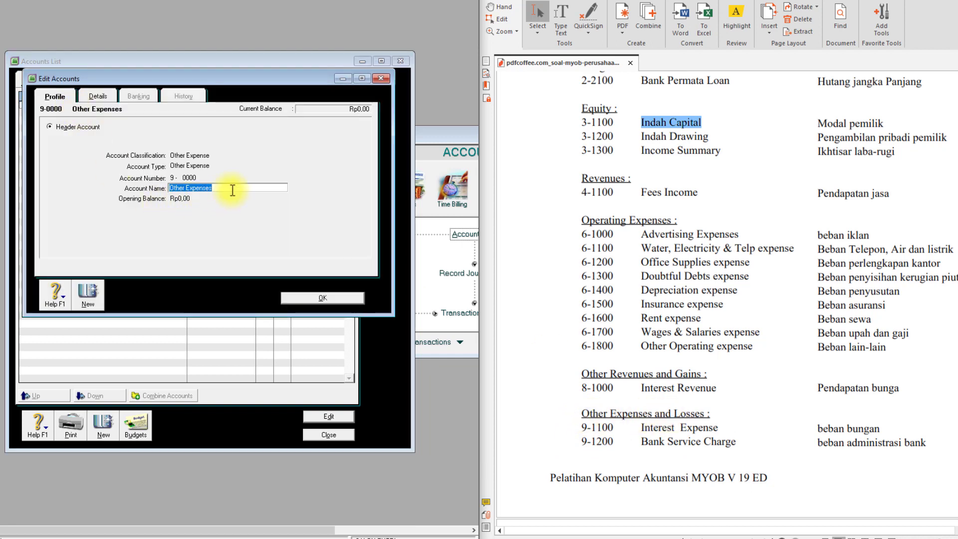
{"action": "type", "text": "OTHER EXPRE"}
{"action": "key", "text": "BackSpace"}
{"action": "key", "text": "BackSpace"}
{"action": "type", "text": "ENSE A"}
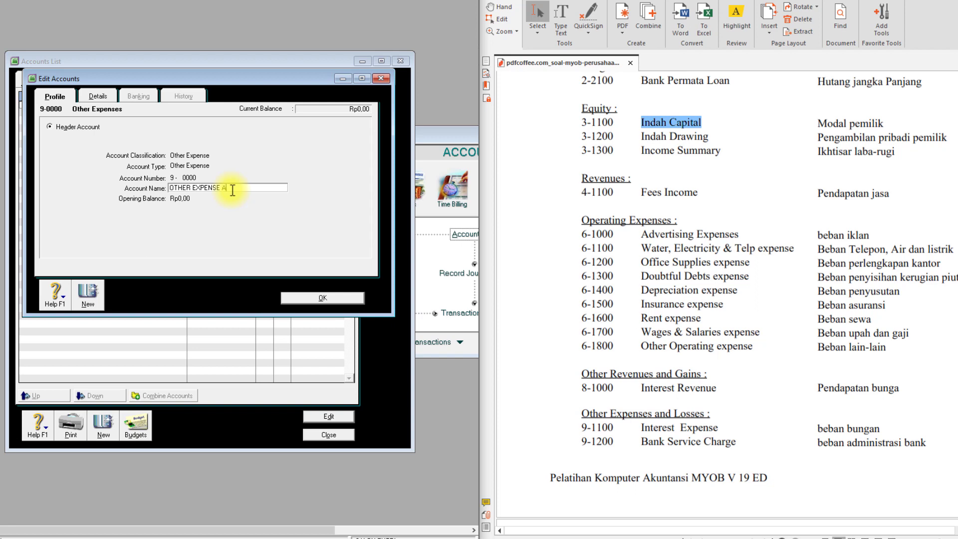
{"action": "type", "text": "ND LOSSES"}
Step: Create an Other Expense detail account numbered 9-1100 and named INTEREST EXPENSE
{"action": "left_click", "coordinate": [98, 299]}
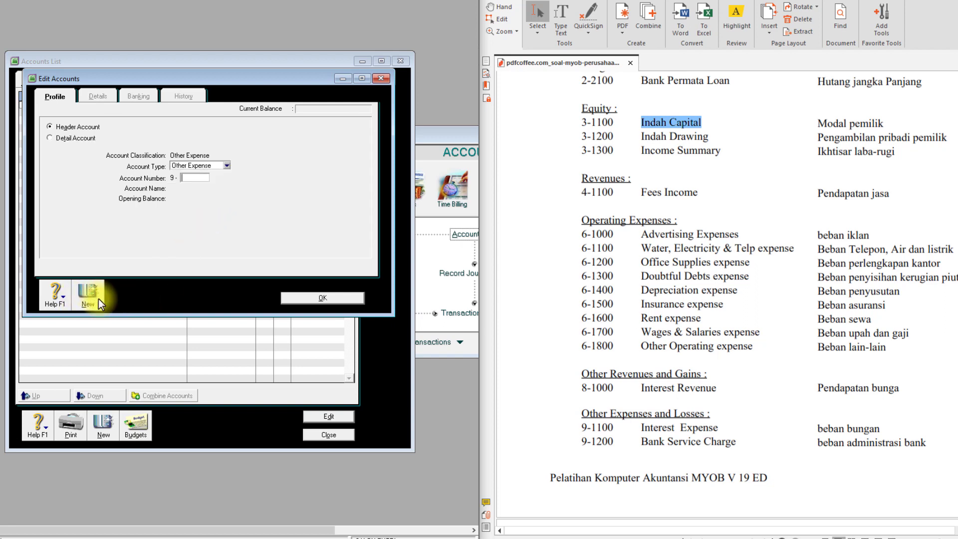
{"action": "left_click", "coordinate": [61, 141]}
{"action": "left_click", "coordinate": [194, 178]}
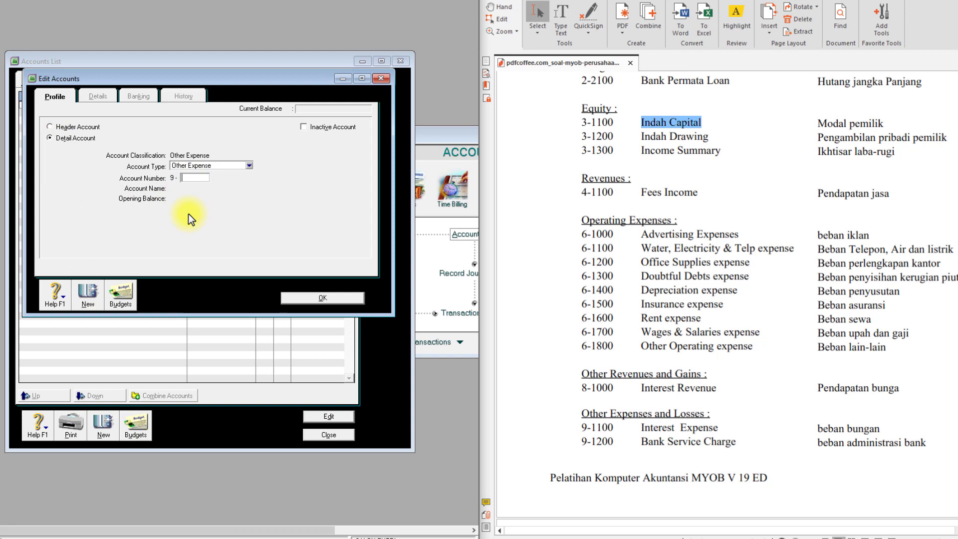
{"action": "type", "text": "1100"}
{"action": "key", "text": "Tab"}
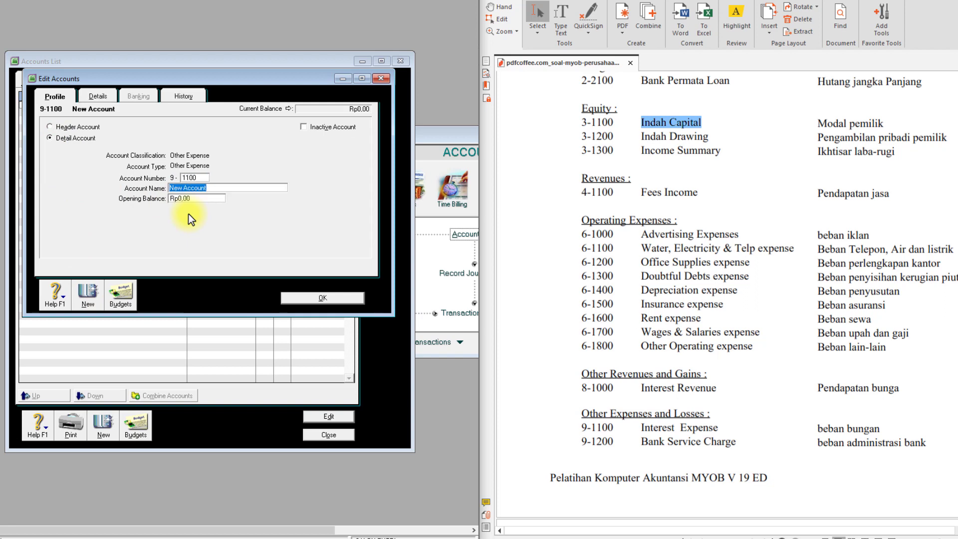
{"action": "type", "text": "INTEREST EXPENSE"}
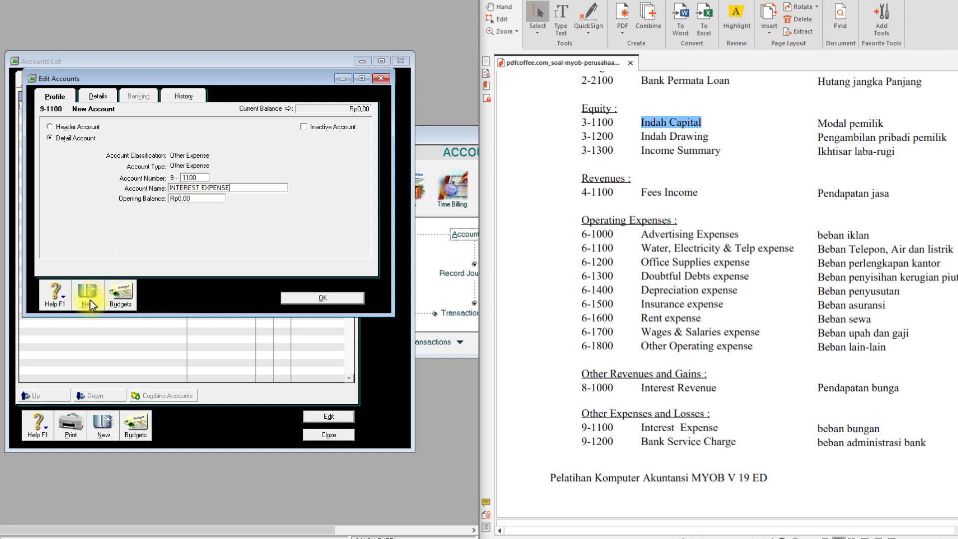
Step: Add the Other Expense detail account 9-1200 named BANK SERVICE CHARGE and close the account editor
{"action": "left_click", "coordinate": [89, 299]}
{"action": "type", "text": "1200"}
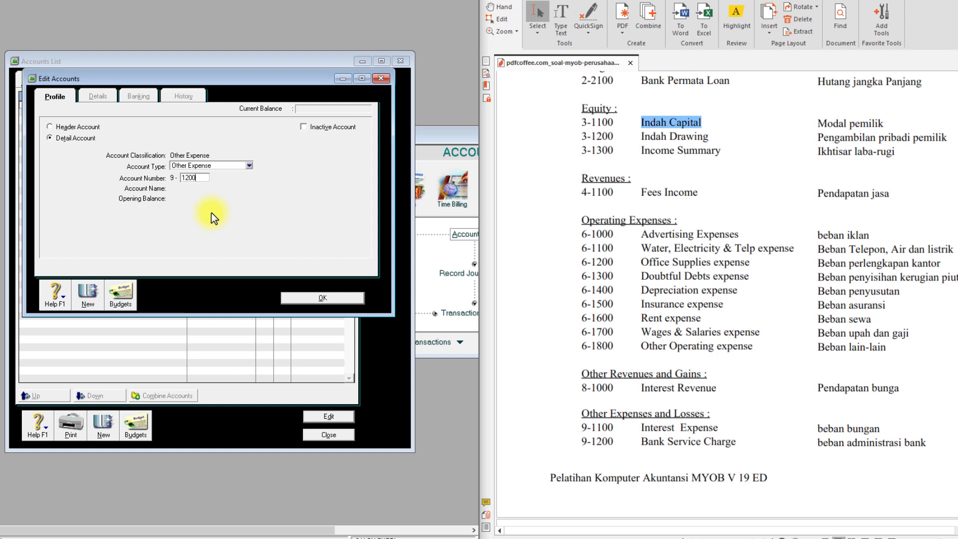
{"action": "key", "text": "Tab"}
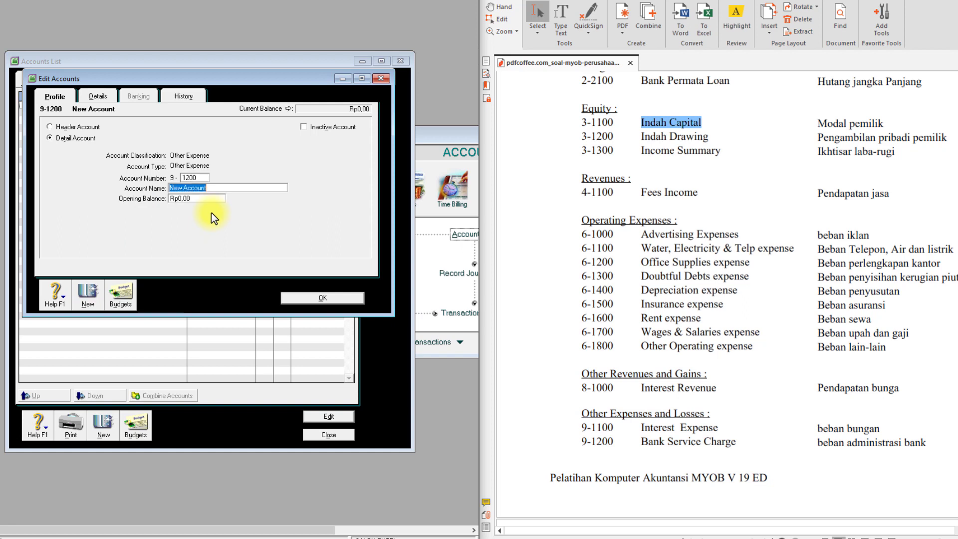
{"action": "type", "text": "BANK SERVICE CHARGE"}
{"action": "left_click", "coordinate": [323, 298]}
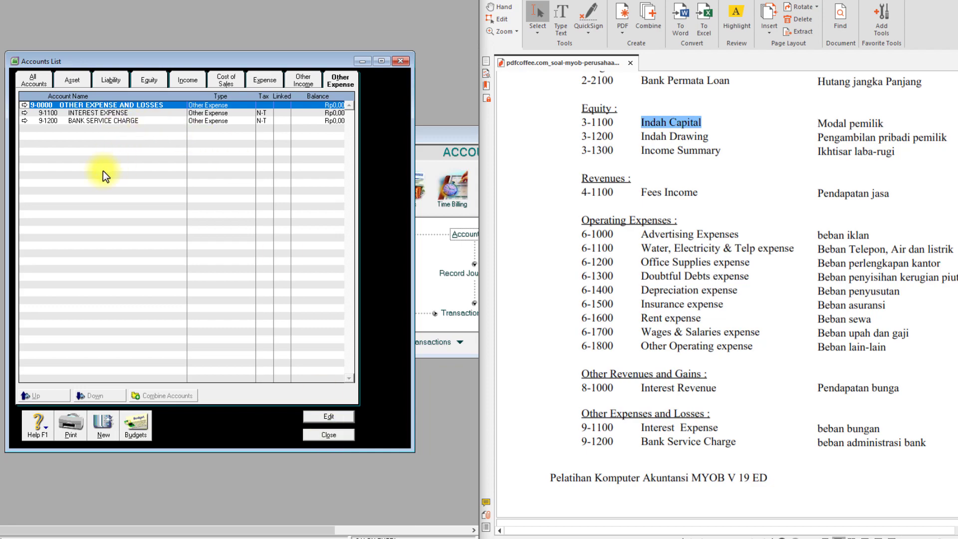
Step: Return the PDF to the start of its account list, then switch to MYOB, maximize it and reposition the Accounts List window
{"action": "scroll", "coordinate": [593, 376], "scroll_direction": "up", "scroll_amount": 5}
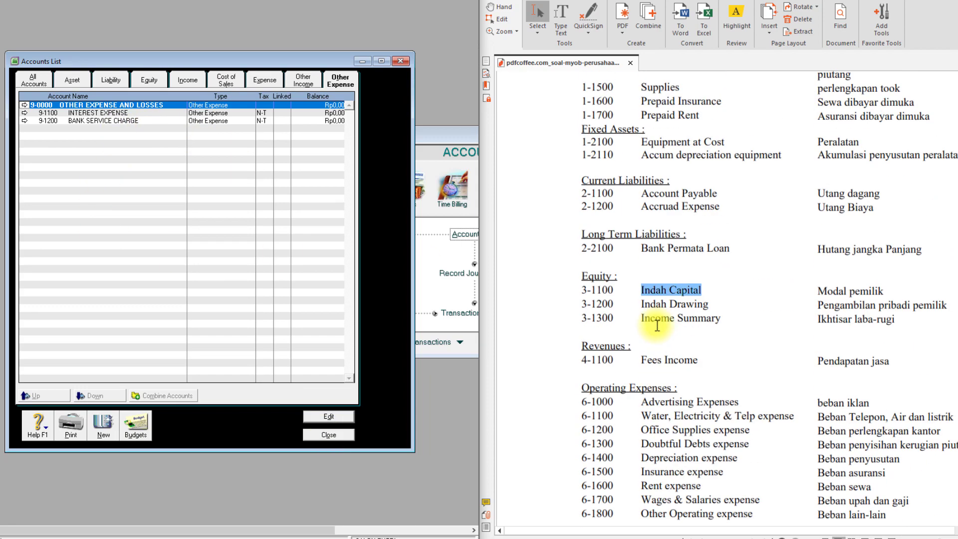
{"action": "scroll", "coordinate": [657, 325], "scroll_direction": "up", "scroll_amount": 5}
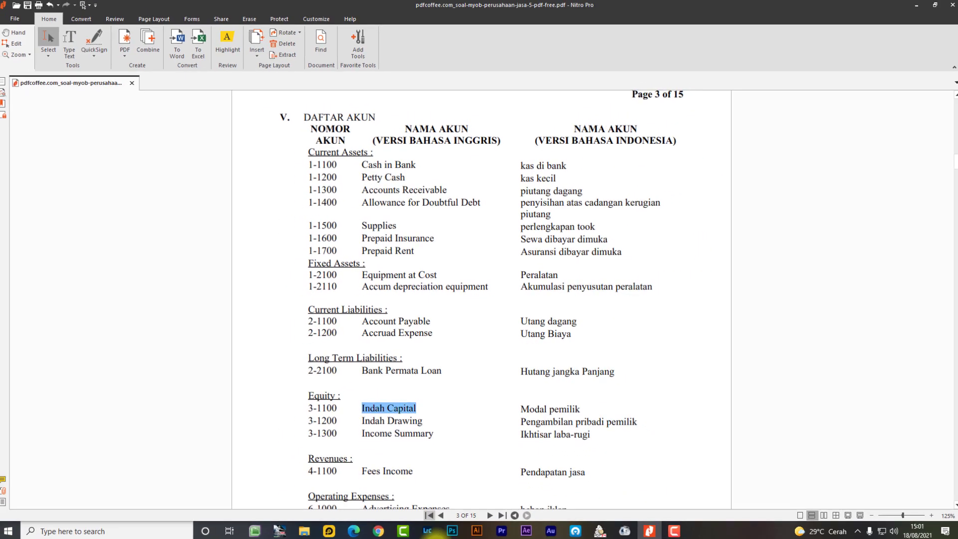
{"action": "left_click", "coordinate": [257, 528]}
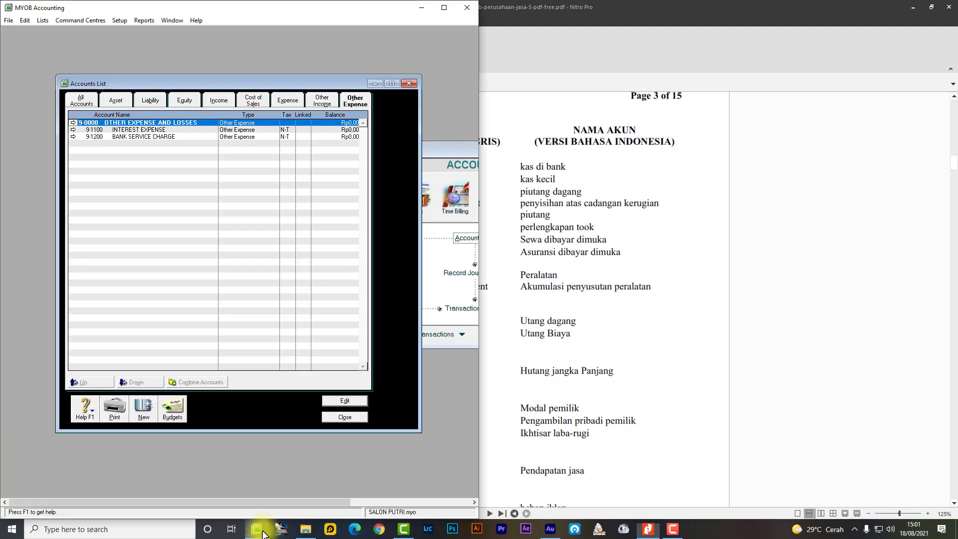
{"action": "left_click", "coordinate": [439, 10]}
{"action": "left_click_drag", "start_coordinate": [288, 78], "coordinate": [450, 83]}
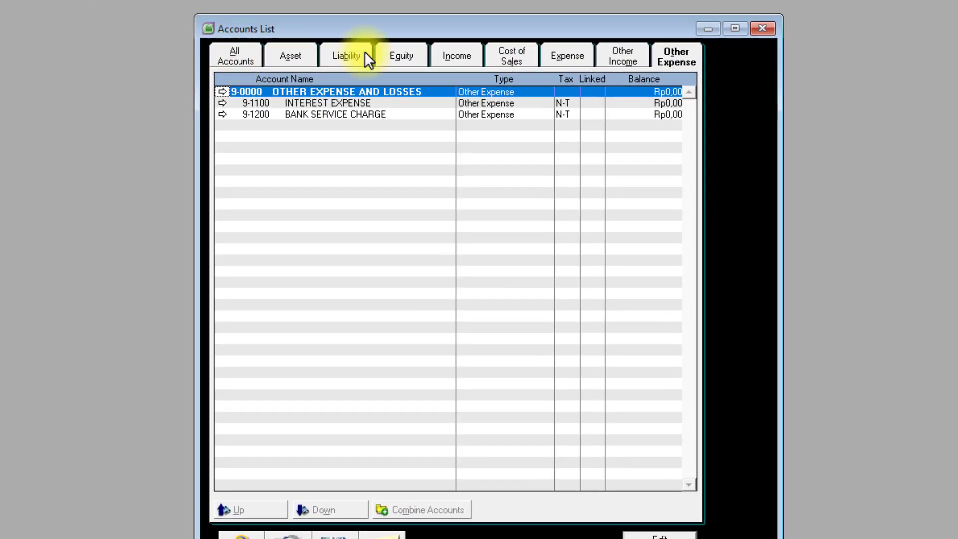
Step: Examine the complete account list across all classifications, from assets to other expenses
{"action": "left_click", "coordinate": [226, 56]}
{"action": "scroll", "coordinate": [363, 312], "scroll_direction": "down", "scroll_amount": 4}
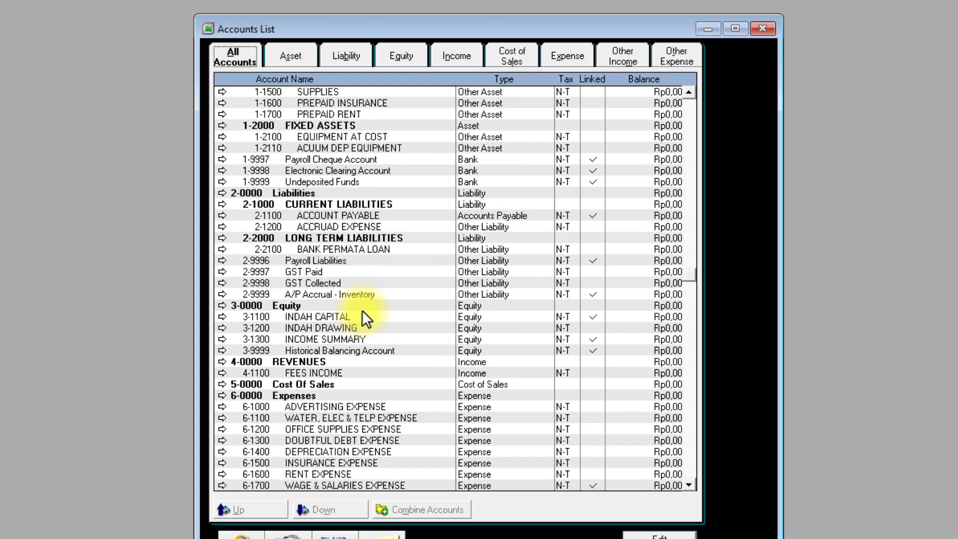
{"action": "scroll", "coordinate": [328, 363], "scroll_direction": "down", "scroll_amount": 1}
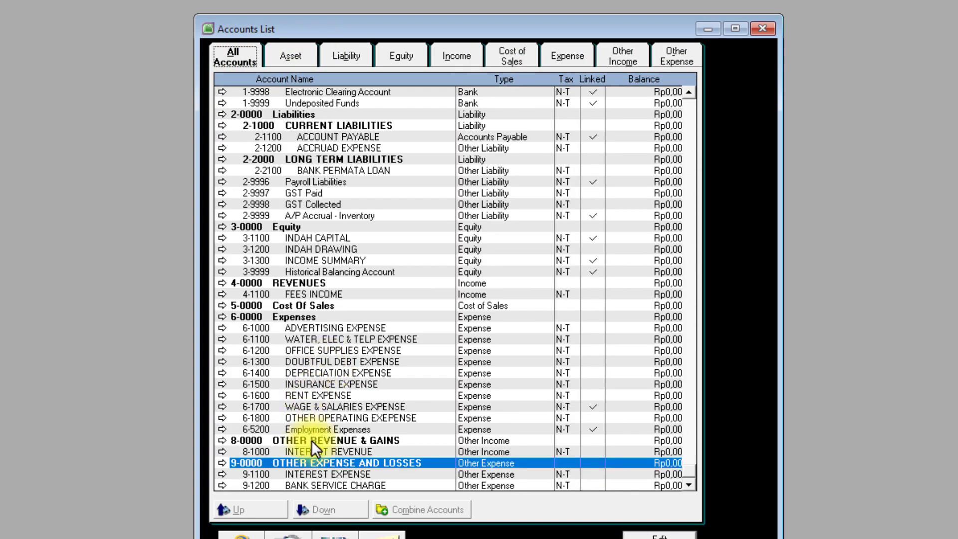
{"action": "scroll", "coordinate": [312, 441], "scroll_direction": "up", "scroll_amount": 5}
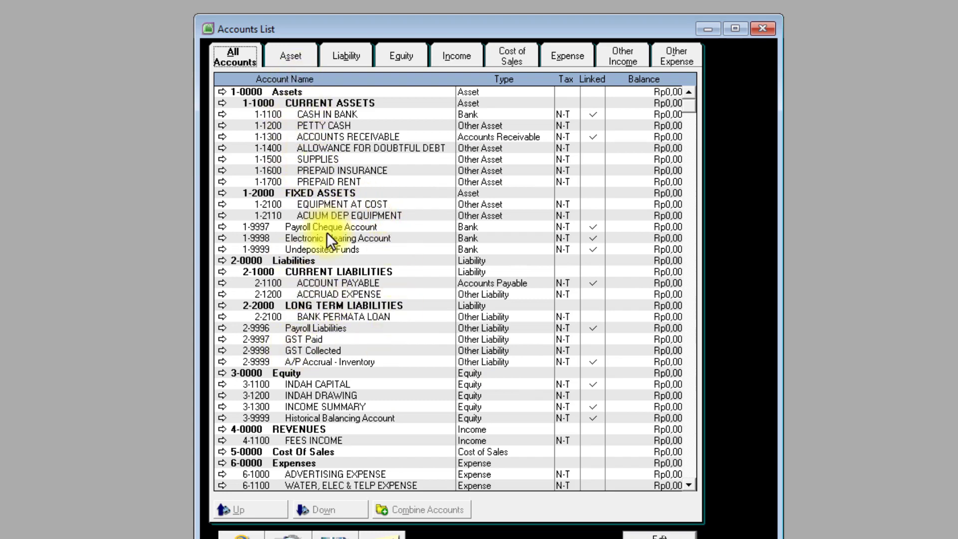
{"action": "scroll", "coordinate": [339, 340], "scroll_direction": "down", "scroll_amount": 5}
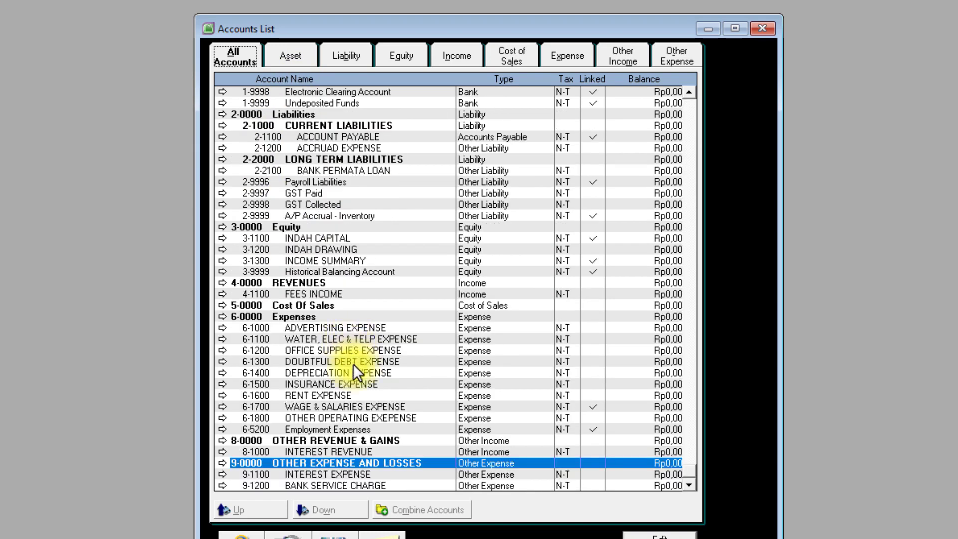
{"action": "scroll", "coordinate": [353, 364], "scroll_direction": "up", "scroll_amount": 5}
Step: Check the asset, liability, equity, income and other expense accounts by category, and close the Accounts List
{"action": "left_click", "coordinate": [289, 56]}
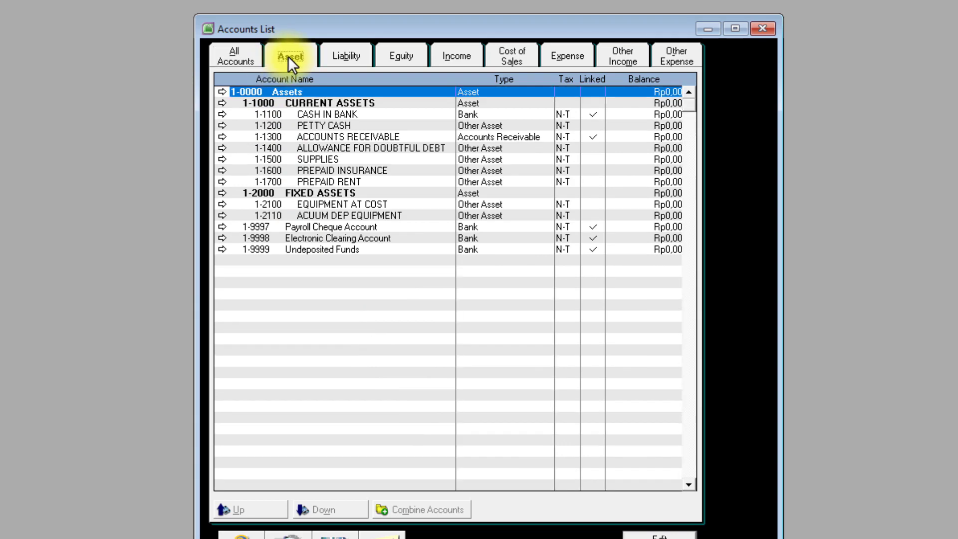
{"action": "left_click", "coordinate": [344, 59]}
{"action": "left_click", "coordinate": [395, 58]}
{"action": "left_click", "coordinate": [452, 58]}
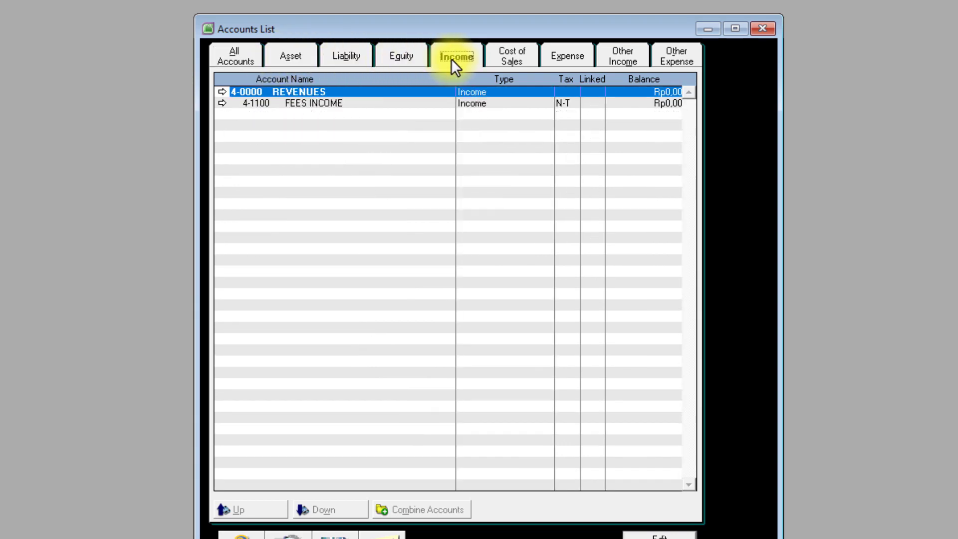
{"action": "left_click", "coordinate": [282, 57]}
{"action": "left_click", "coordinate": [686, 63]}
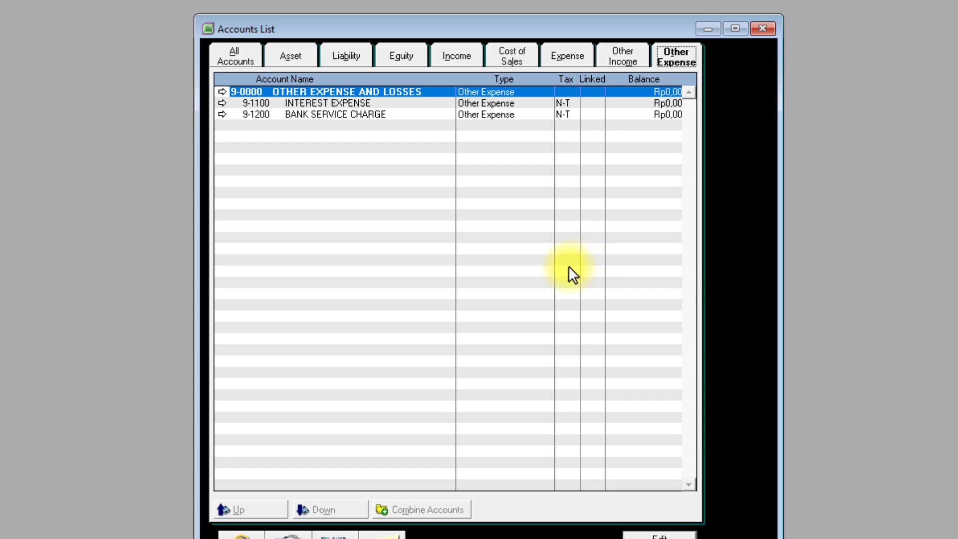
{"action": "left_click", "coordinate": [659, 537]}
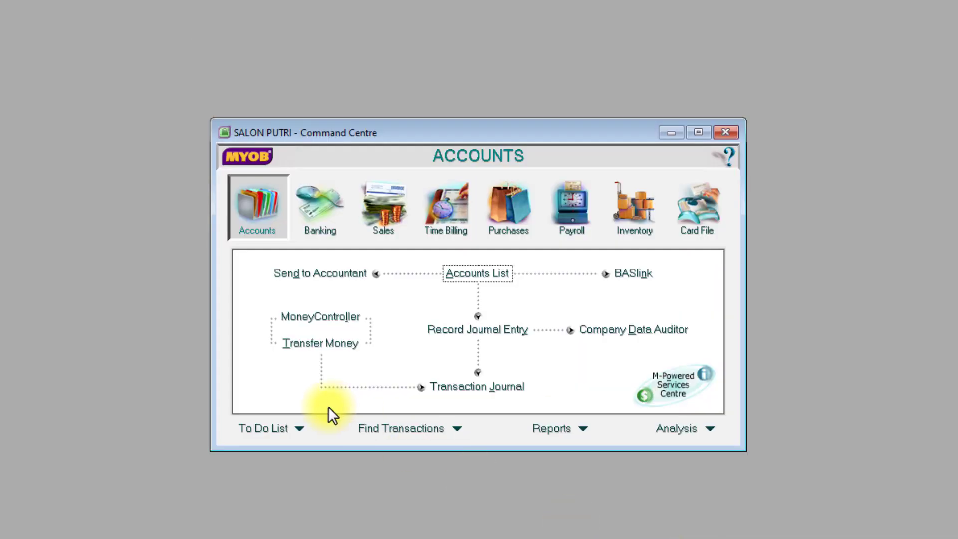